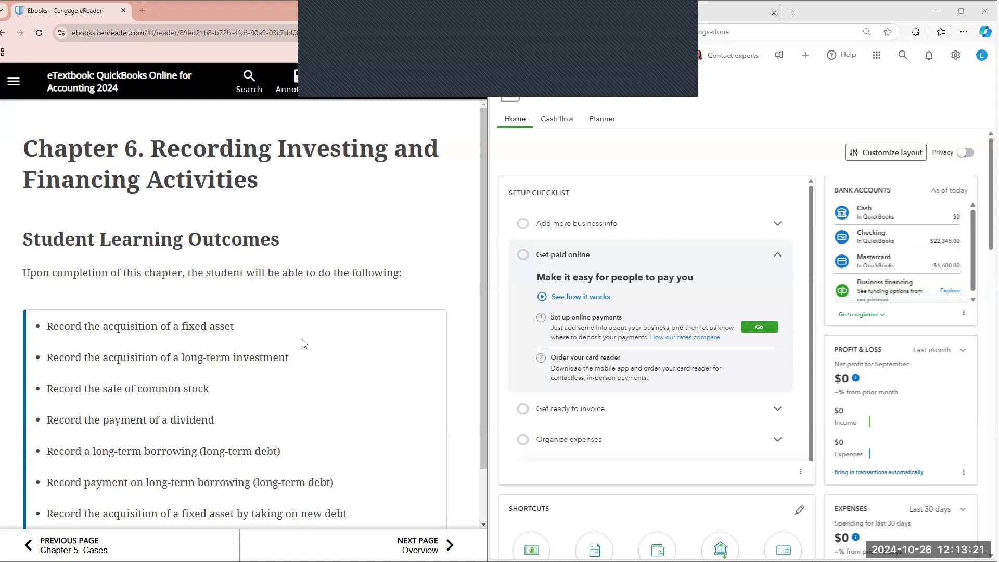
Read the Chapter 6 learning outcomes in the eTextbook and advance to the Overview's instructions for verifying the Wild Water Sports company
scroll(327, 320, down, 1)
scroll(326, 321, down, 1)
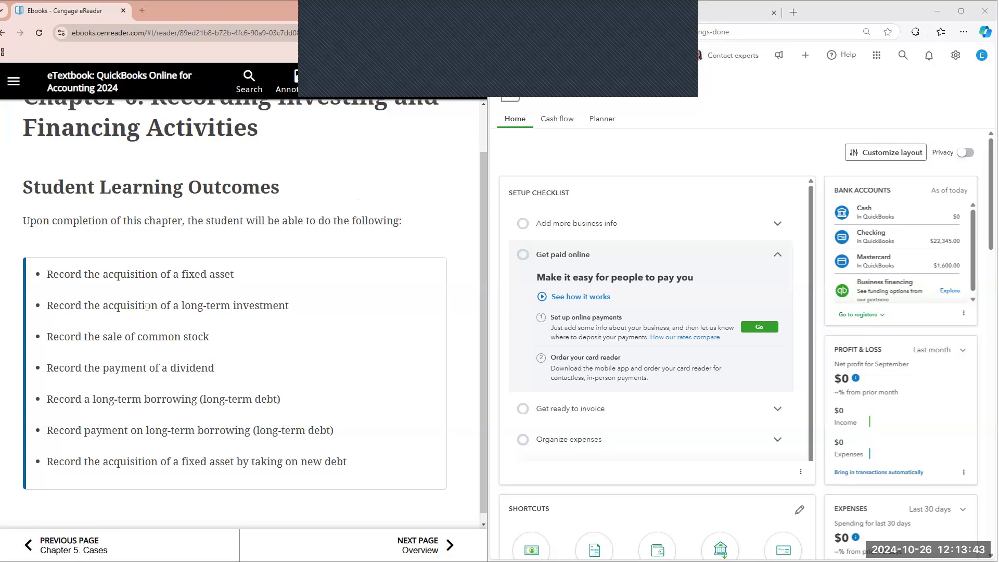
scroll(205, 337, down, 1)
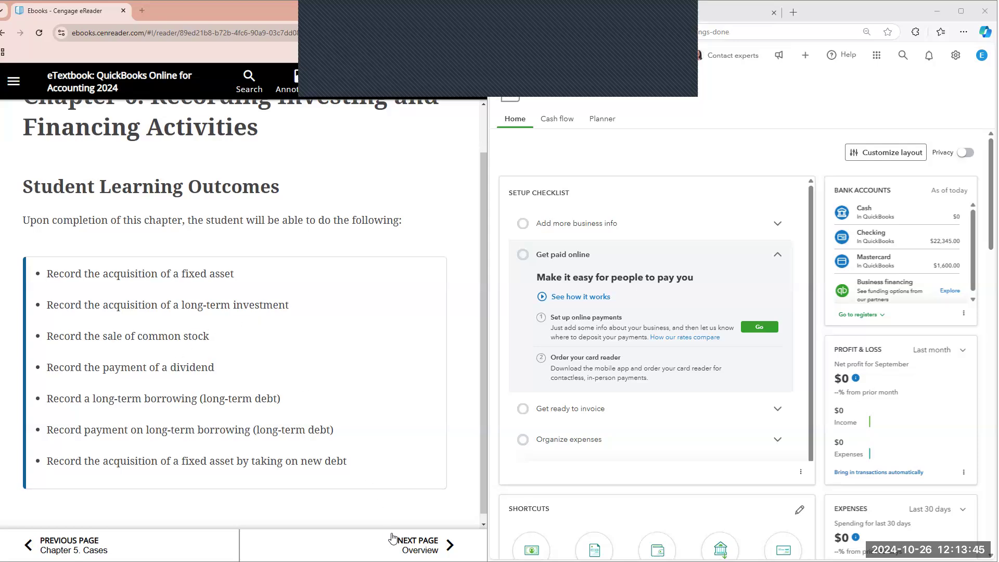
scroll(398, 541, down, 1)
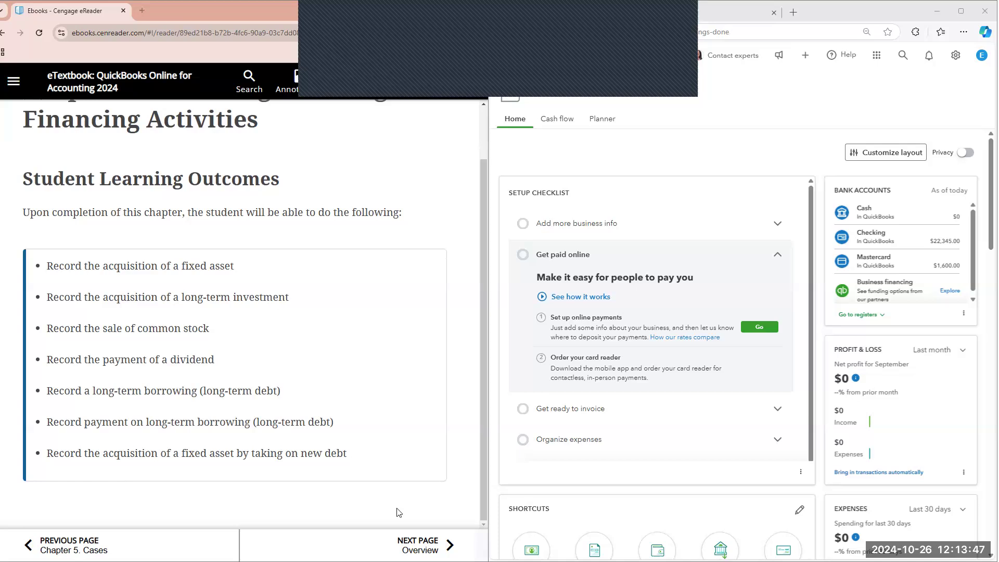
click(409, 545)
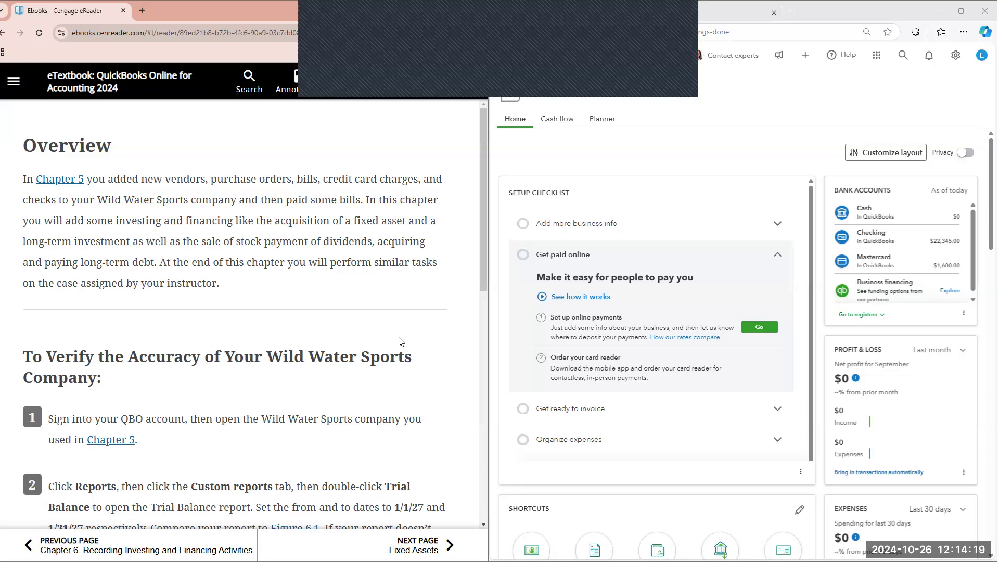
scroll(145, 318, down, 2)
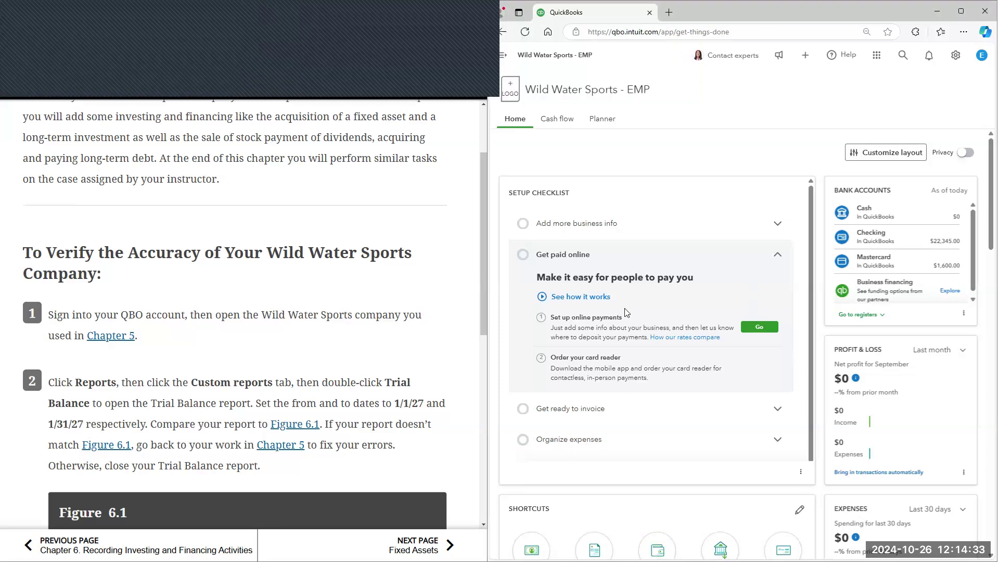
scroll(72, 294, down, 2)
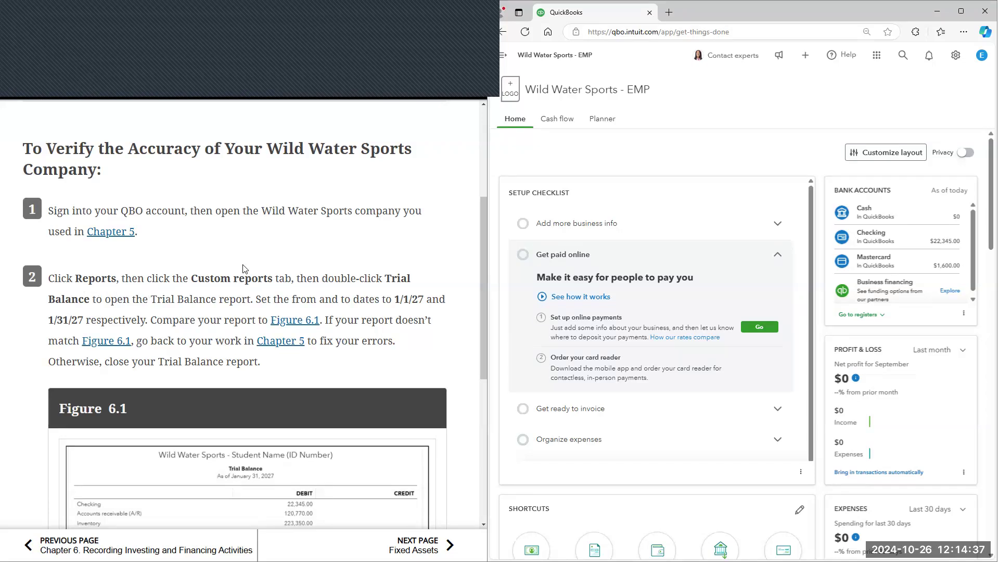
Open the Trial Balance report from the custom reports and collapse the navigation bar
click(504, 57)
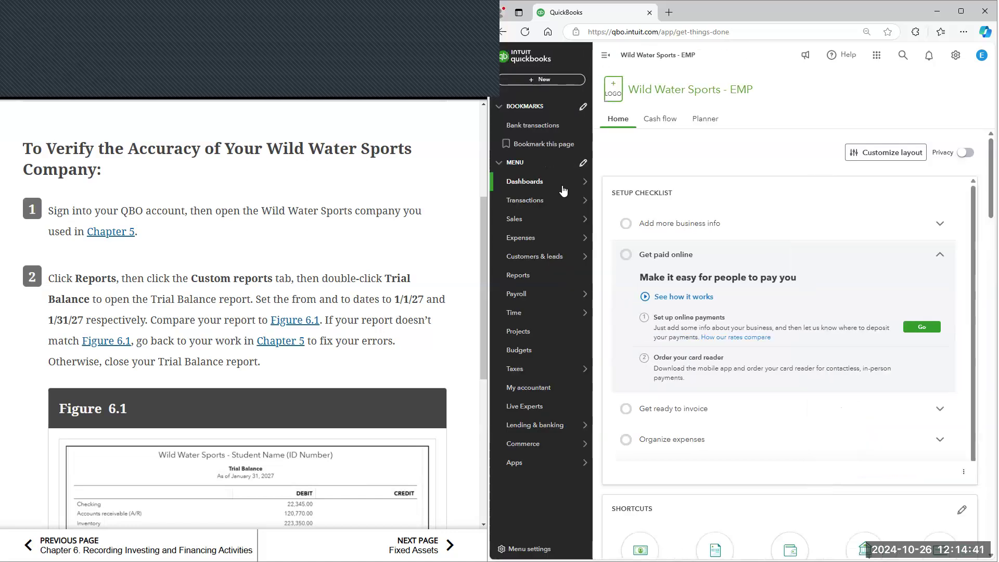
click(553, 281)
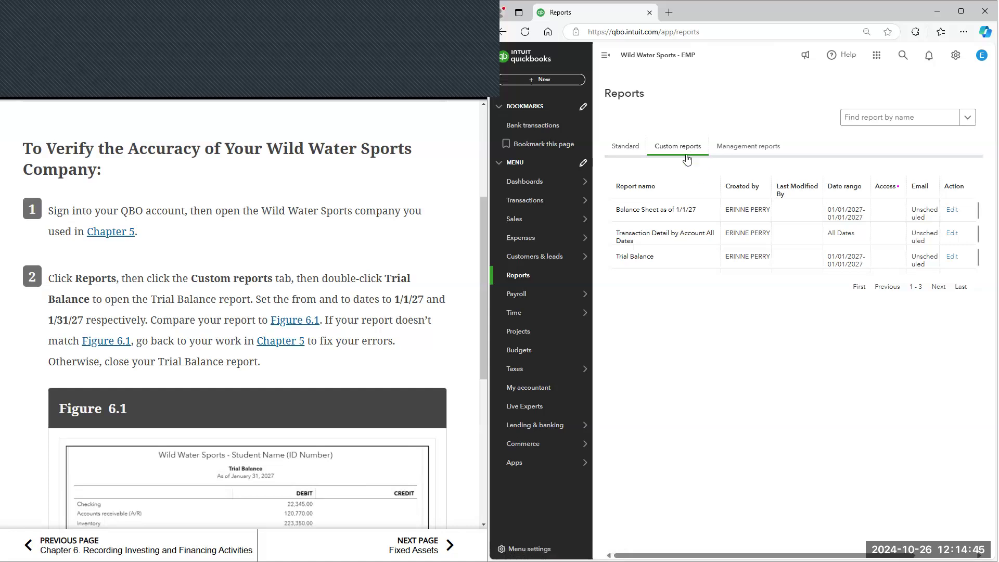
click(644, 261)
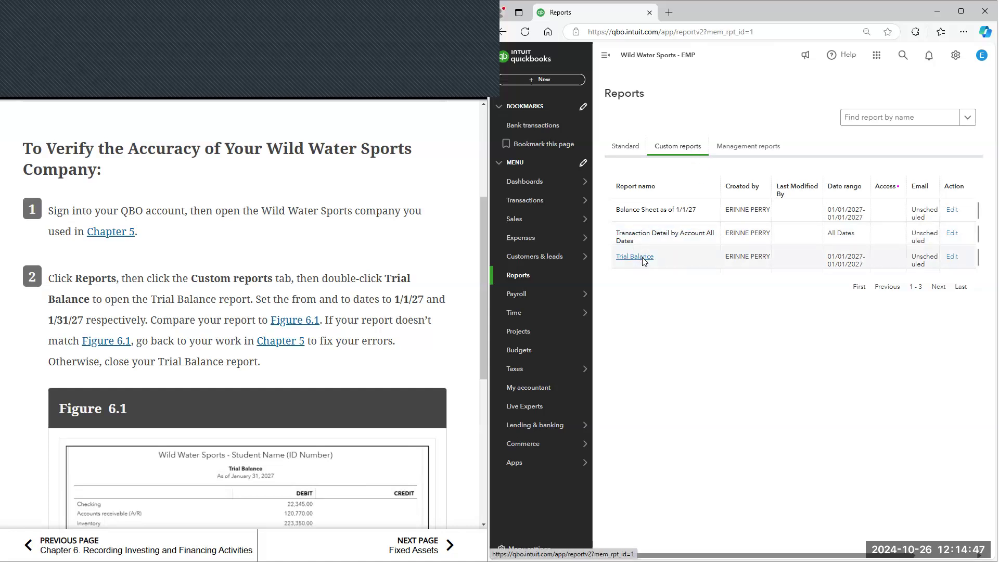
click(605, 56)
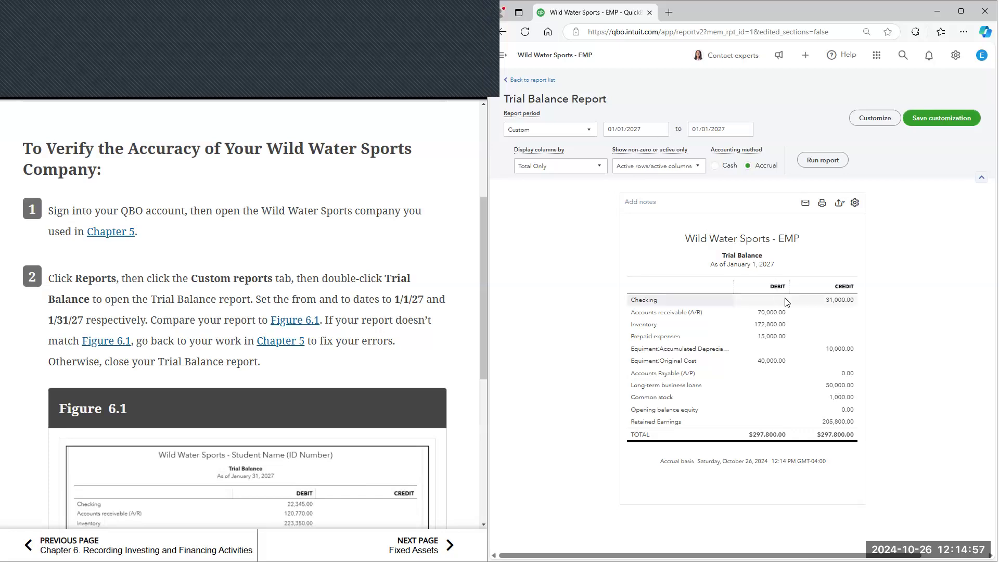
Set the Trial Balance report's end date to 01/31/2027 and run the report
key(ctrl+plus)
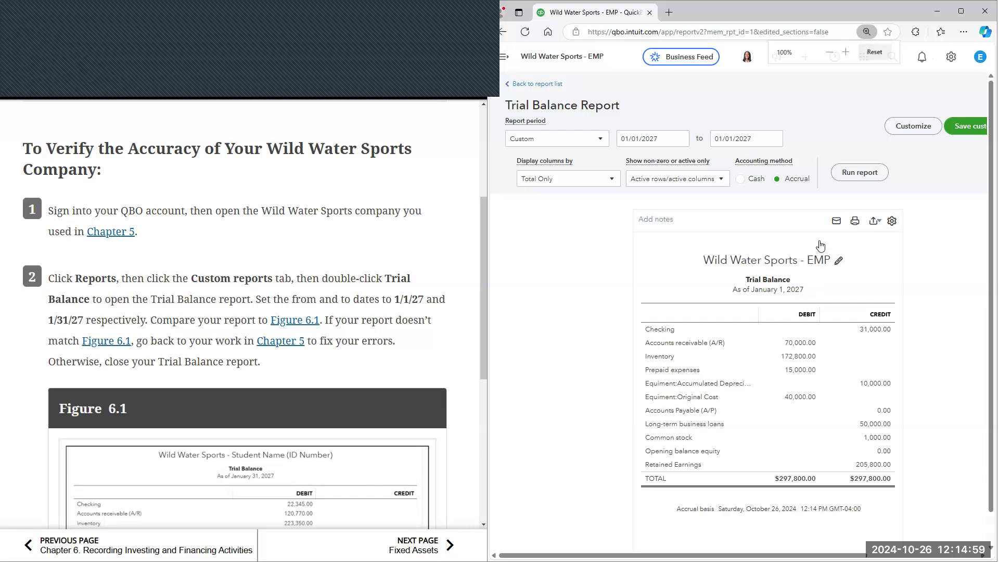
click(775, 140)
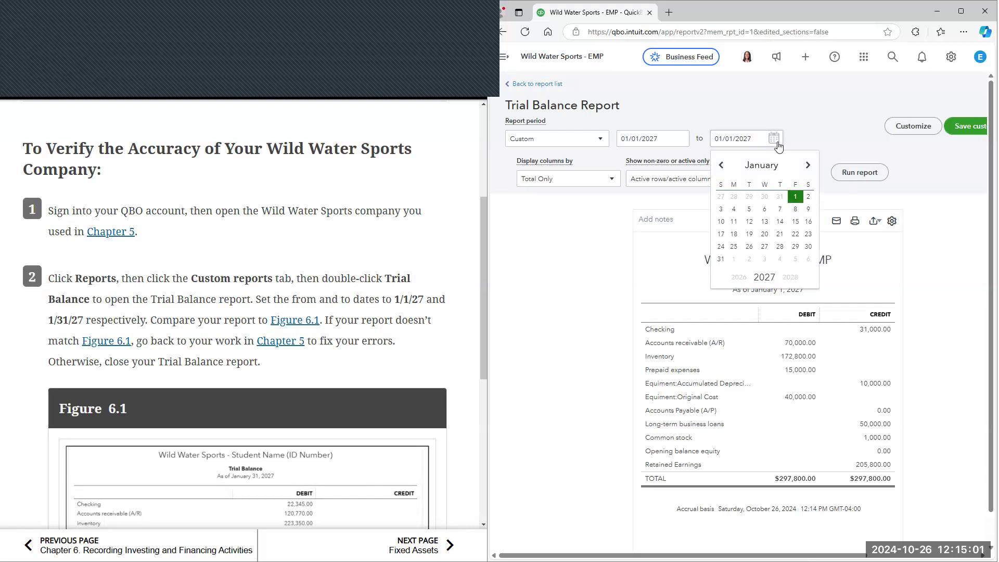
click(721, 259)
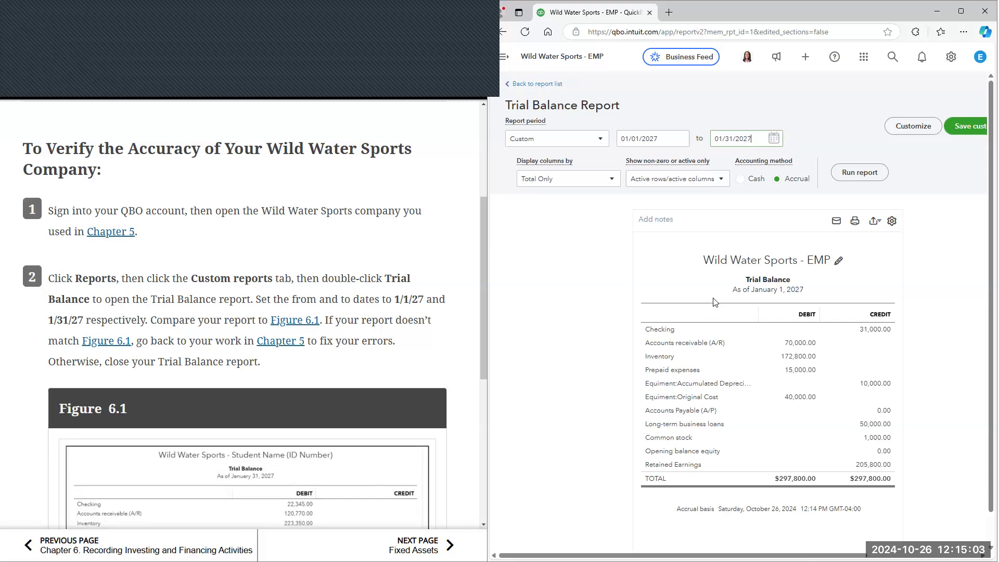
click(859, 172)
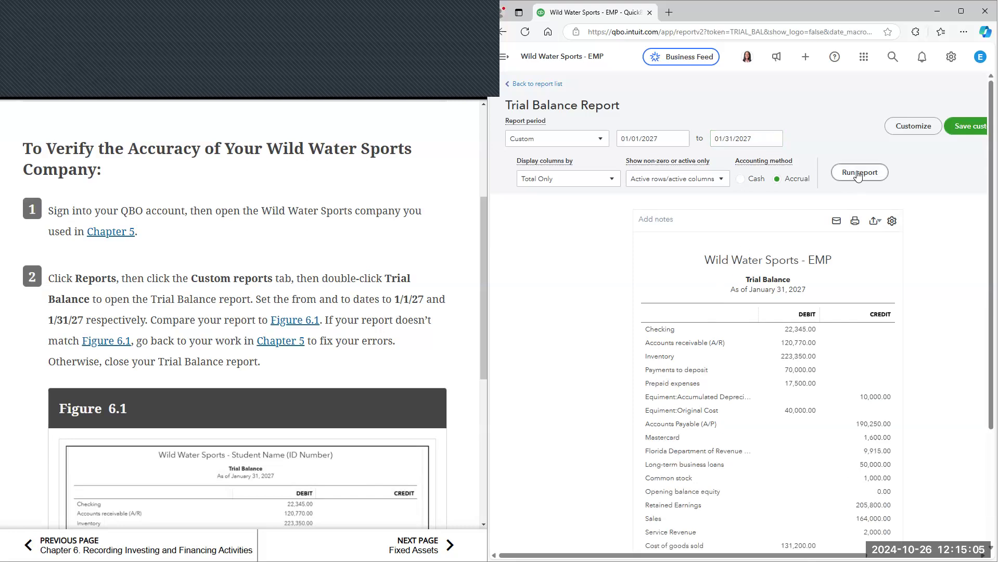
Compare the trial balance with the eTextbook's Figure 6.1 and examine the transactions and amounts behind the Checking balance
scroll(395, 365, down, 3)
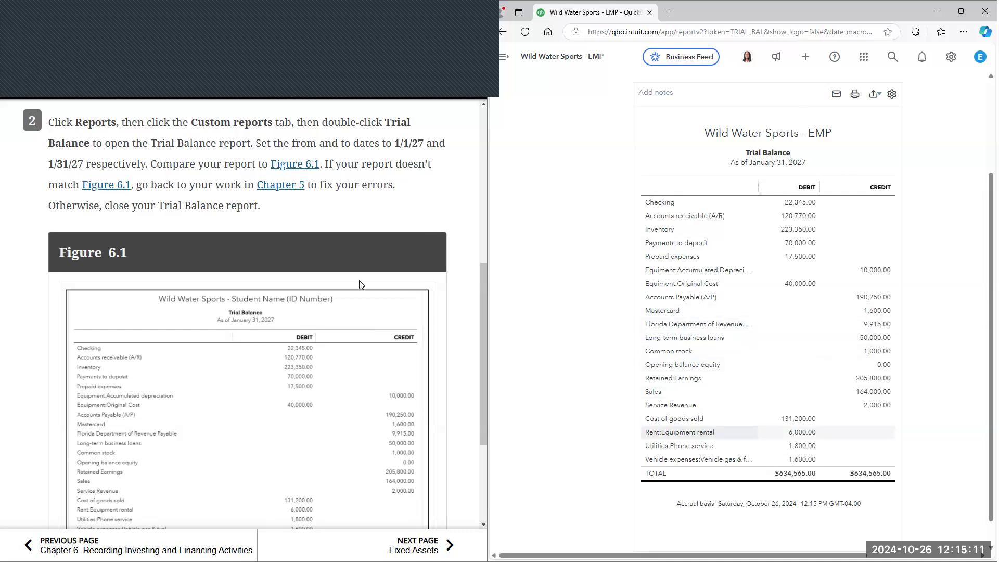
scroll(396, 369, down, 2)
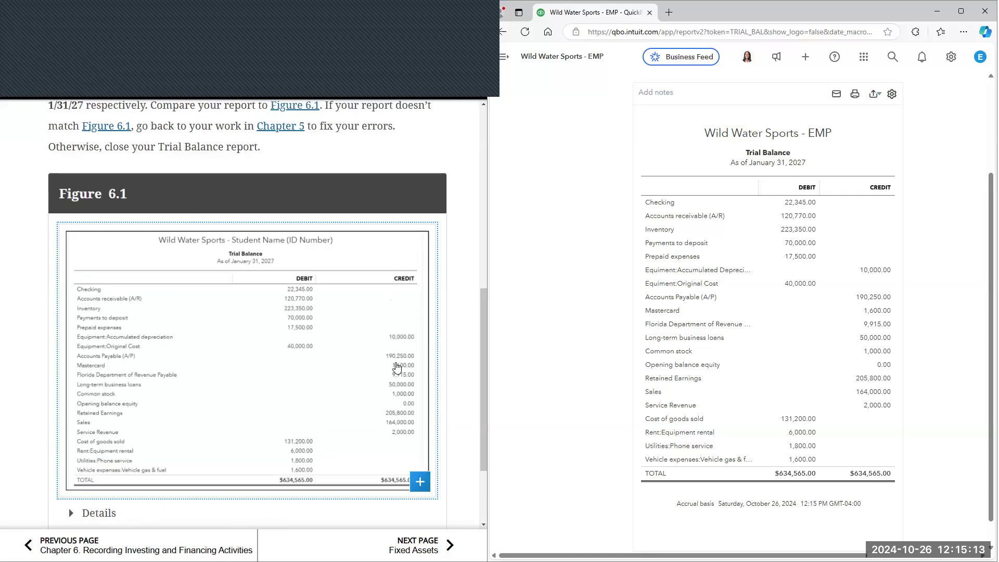
scroll(371, 435, down, 1)
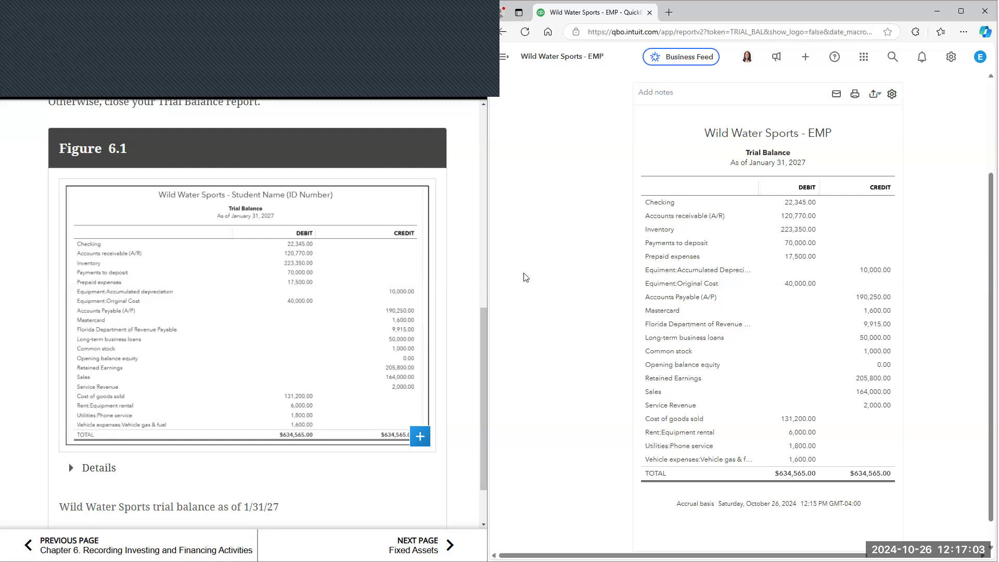
scroll(464, 260, down, 1)
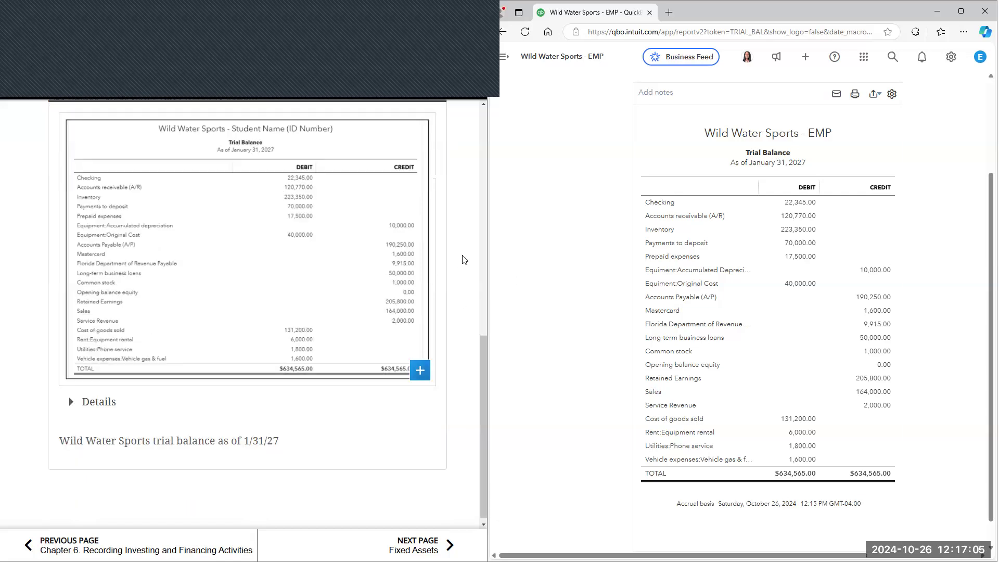
scroll(465, 260, down, 1)
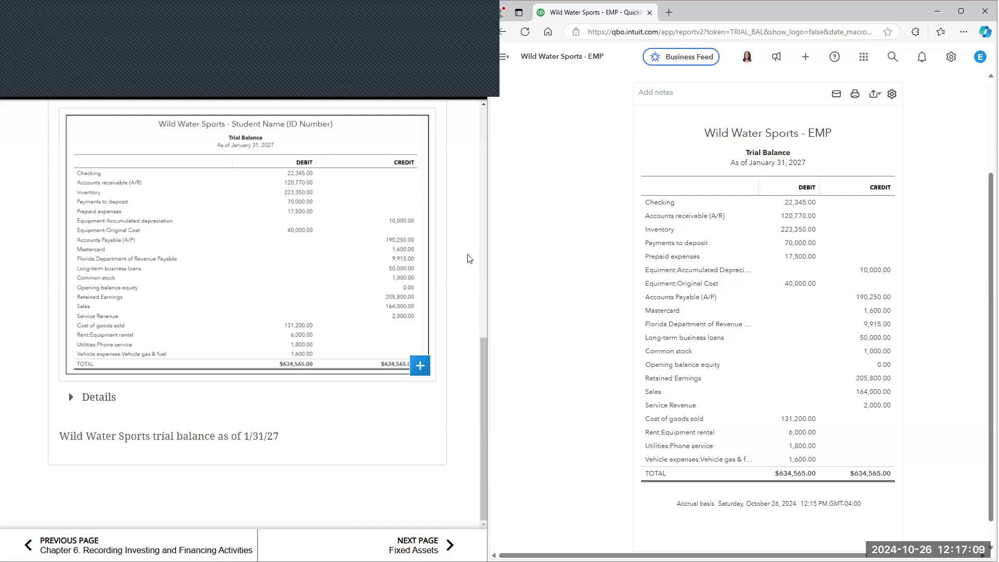
click(793, 209)
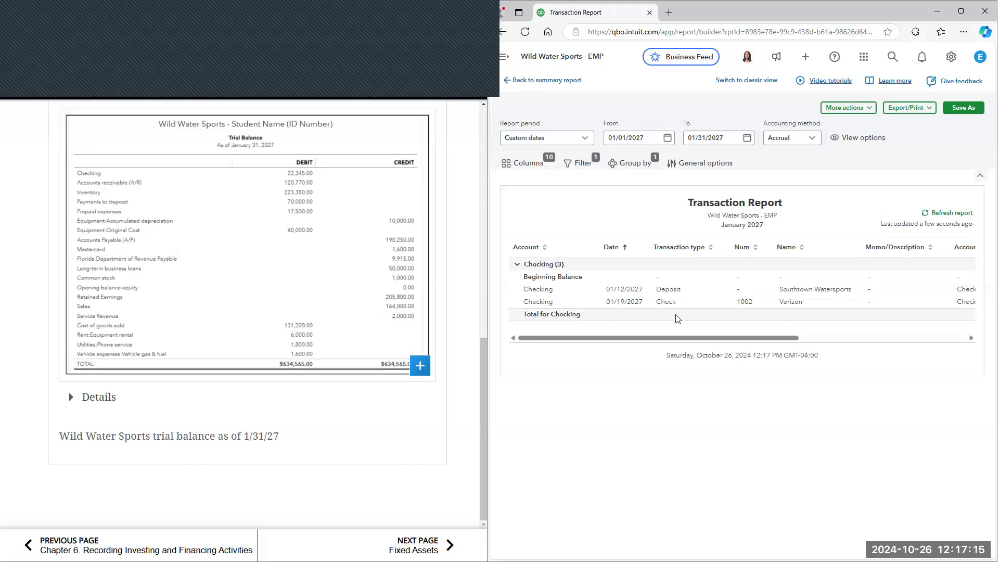
drag(737, 336, 905, 337)
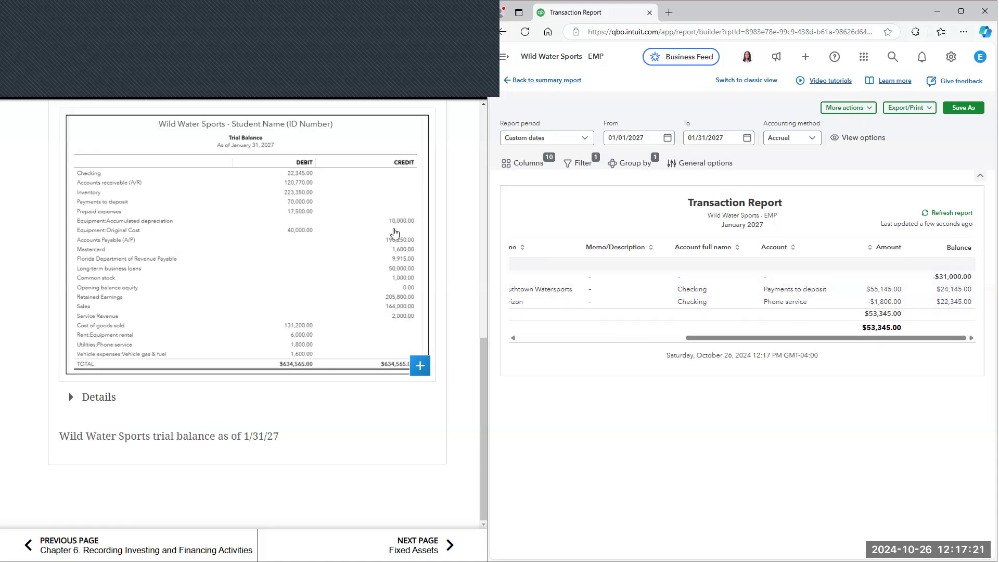
Advance the eTextbook to the Fixed Assets section, expand the navigation bar and show the choices for creating a new transaction
click(431, 546)
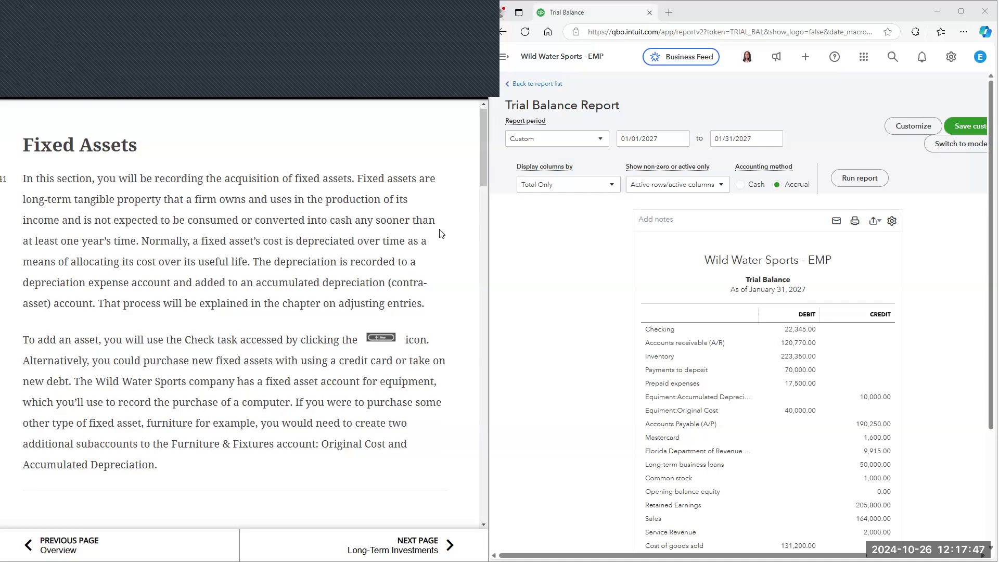
scroll(441, 233, down, 1)
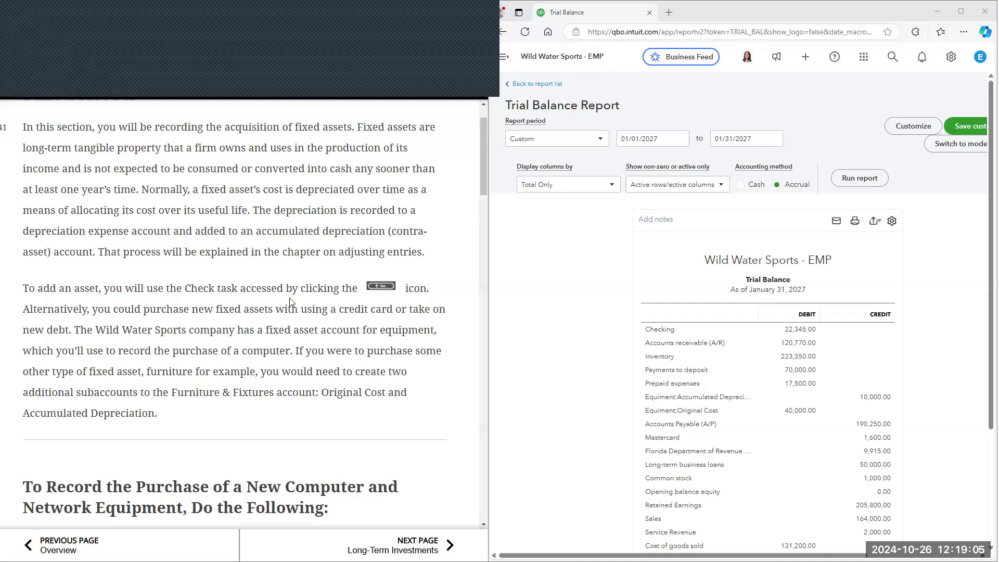
click(516, 62)
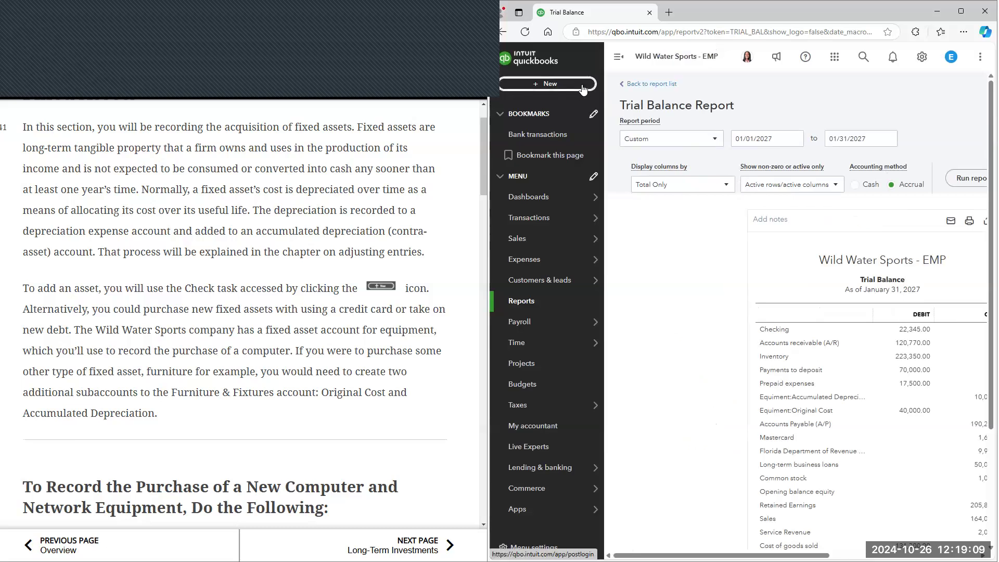
click(581, 87)
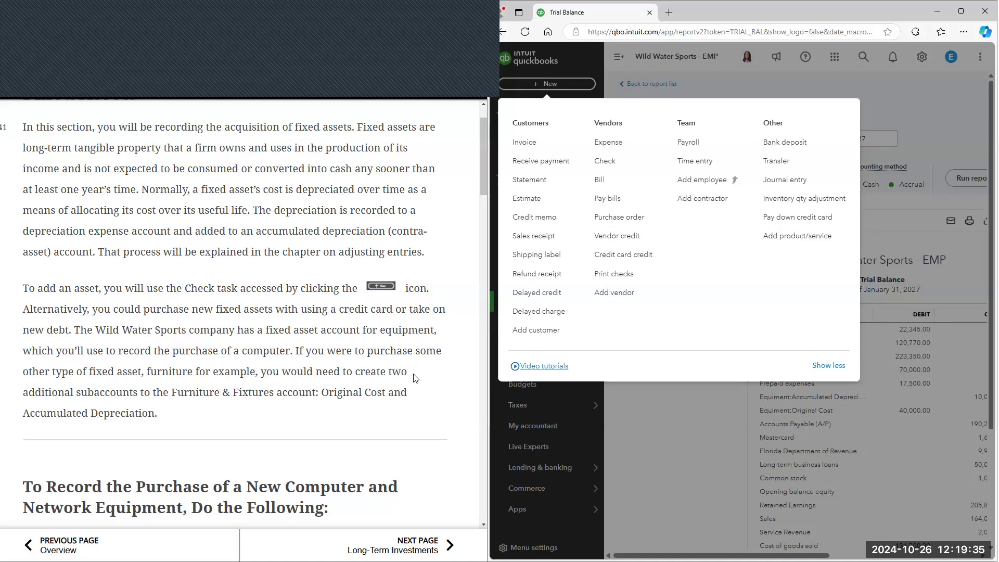
Find the instructions for recording the purchase of a new computer and network equipment, and start a new check
scroll(416, 383, down, 1)
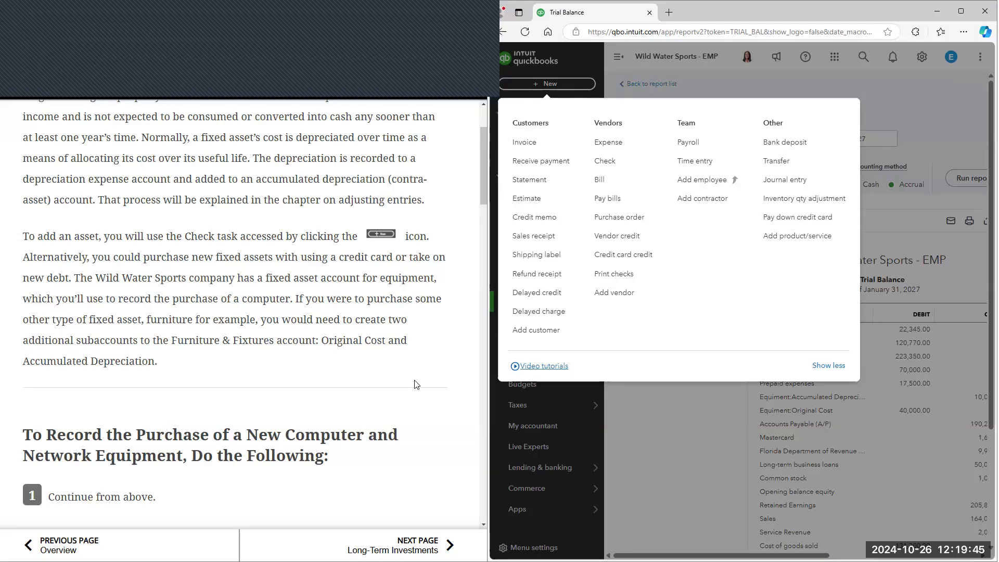
scroll(417, 384, down, 5)
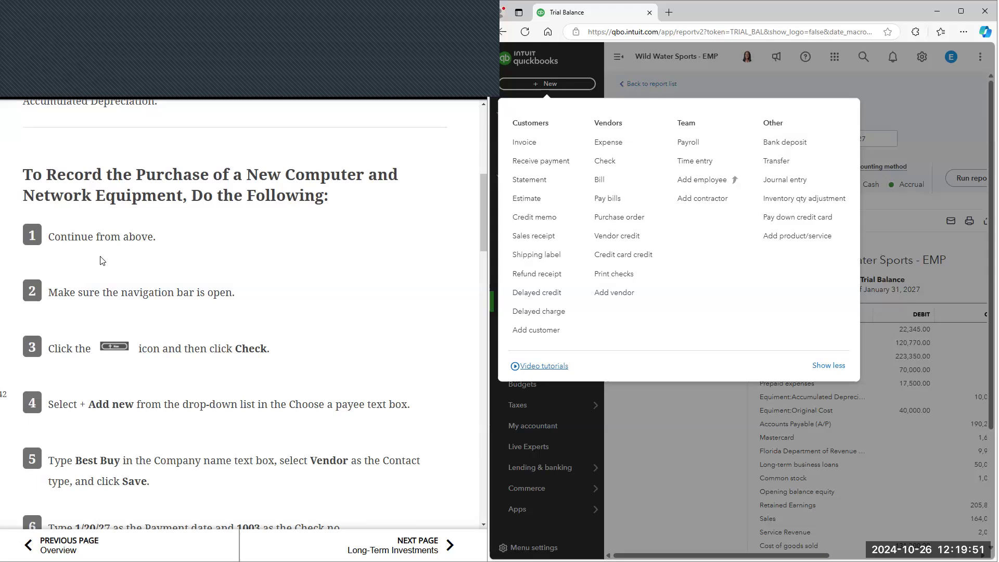
scroll(359, 261, down, 1)
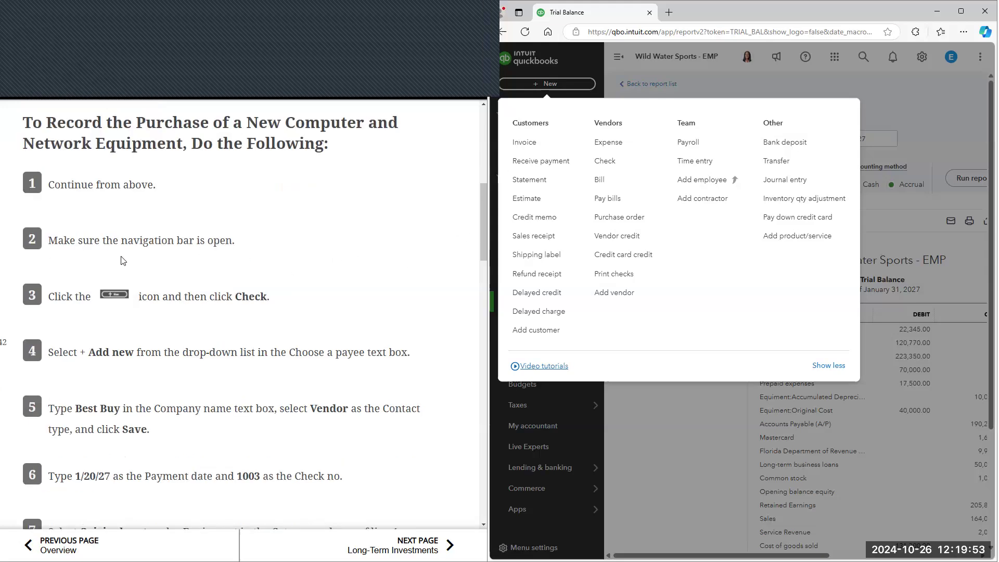
scroll(404, 261, down, 1)
click(605, 162)
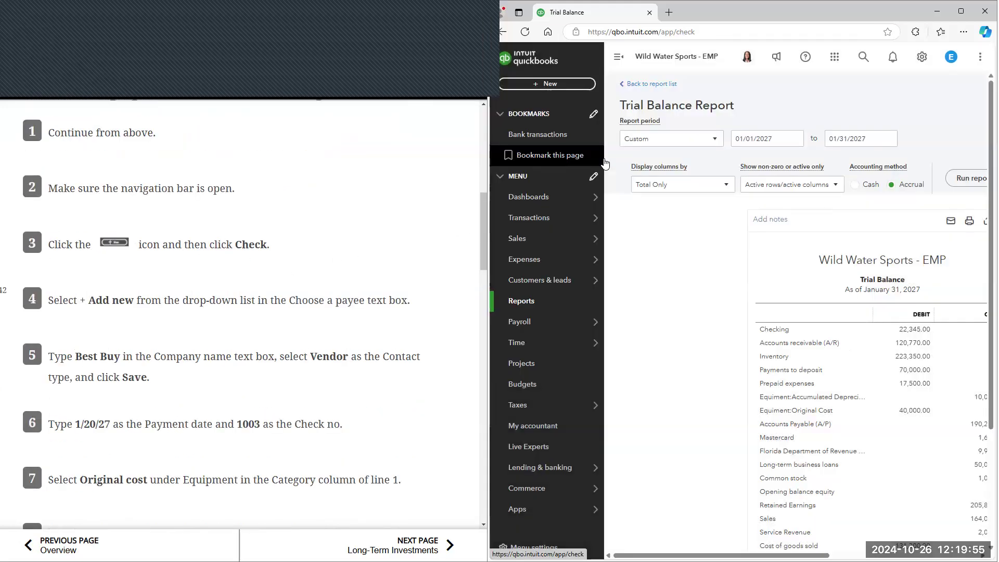
Add Best Buy as a new vendor from the check's payee list and save it as the payee
click(622, 158)
click(598, 179)
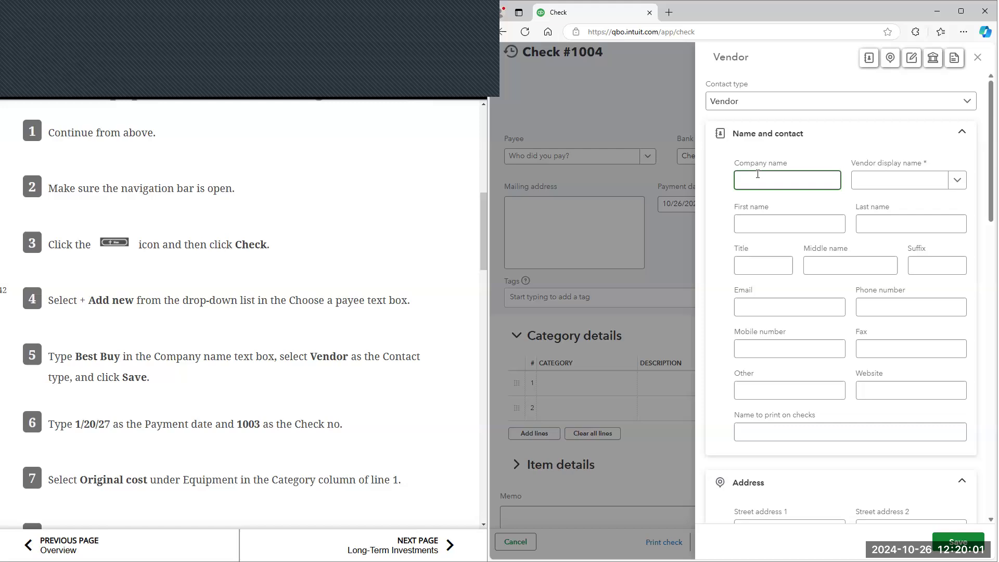
text(Best Buy)
click(957, 541)
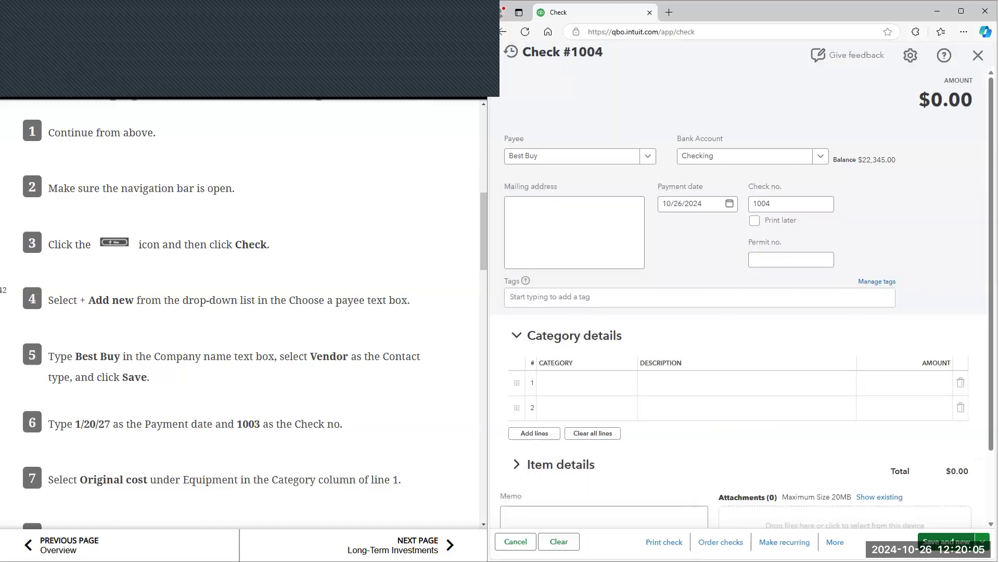
Set the check's payment date to 01/20/2027 and its check number to 1003
scroll(328, 214, down, 2)
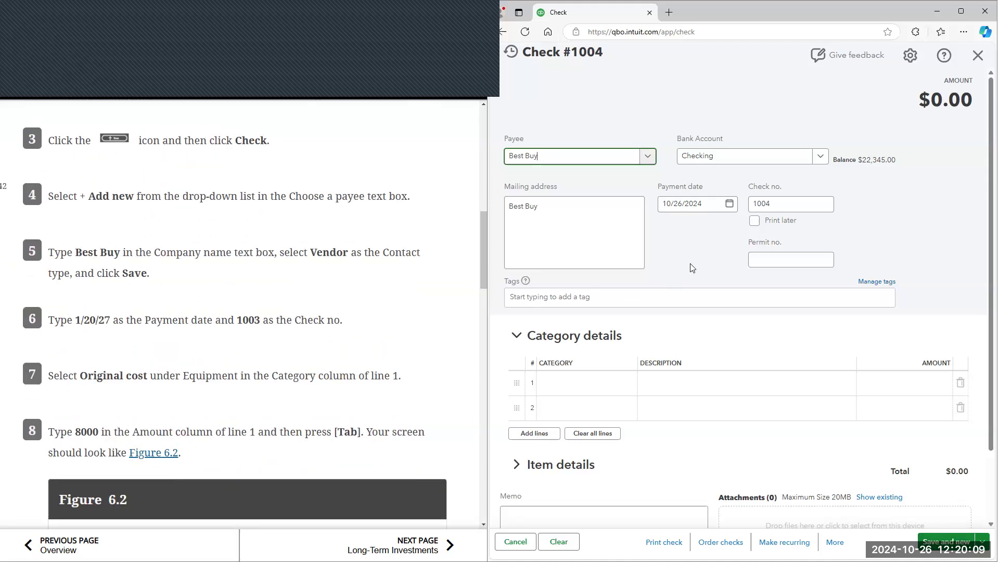
click(729, 204)
key(ctrl+a)
text(1/20/2027)
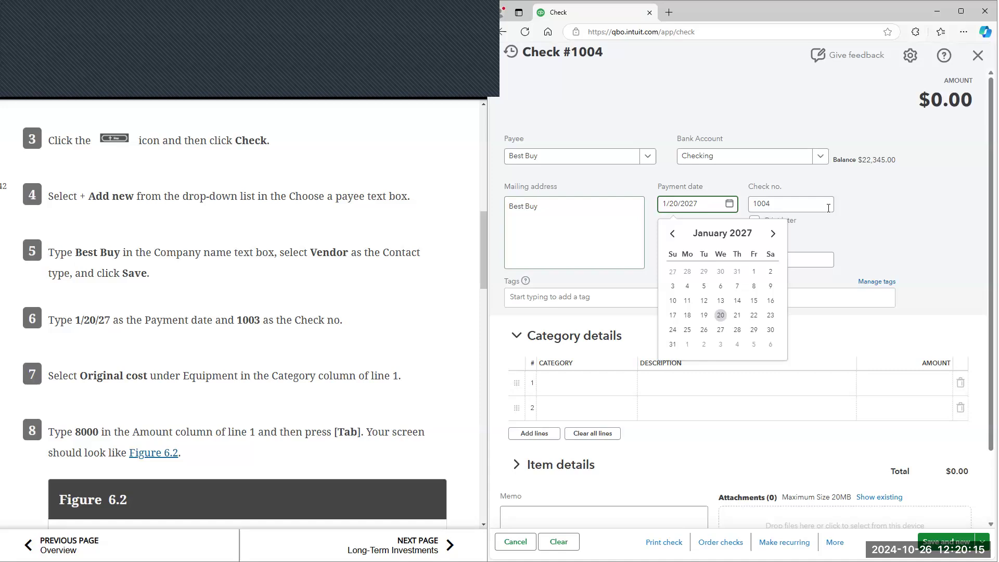
click(820, 207)
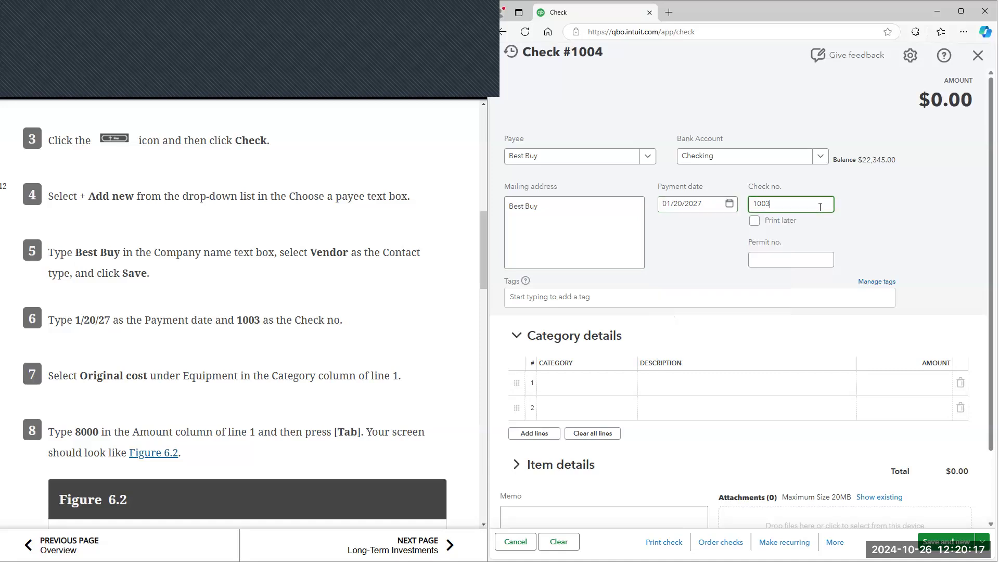
scroll(188, 273, down, 2)
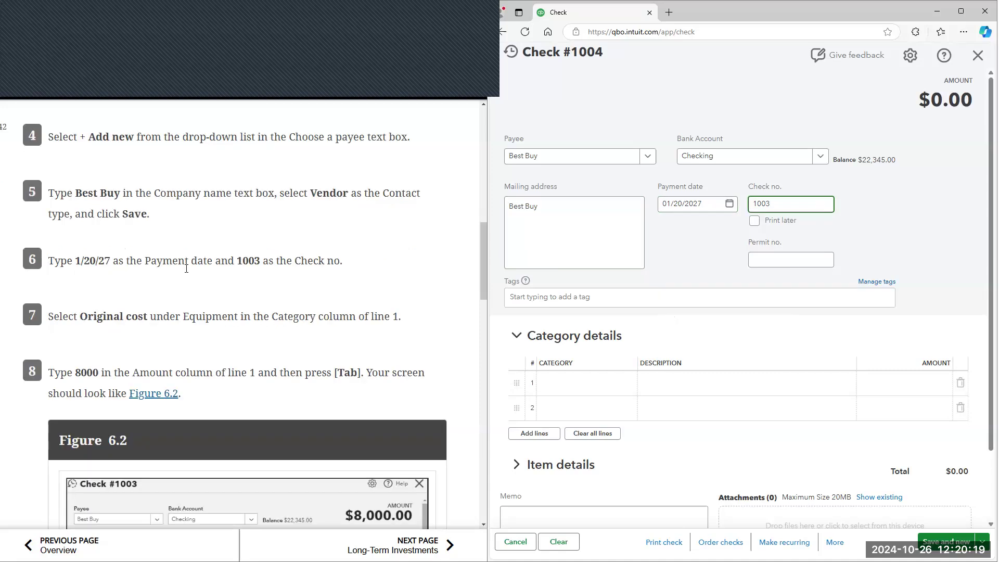
Set the category of line 1 on the Best Buy check to the Original Cost account under Equipment
scroll(128, 233, down, 1)
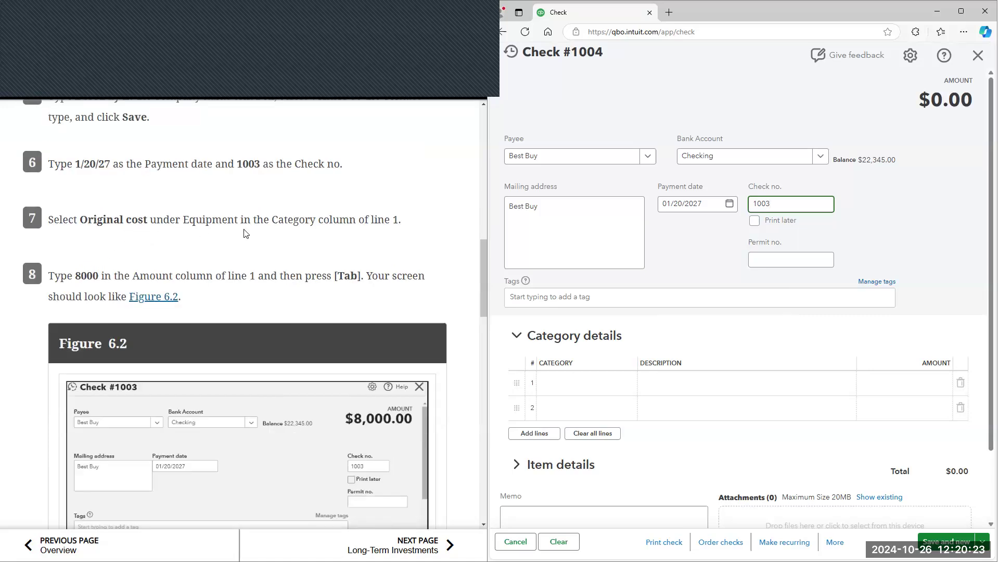
scroll(300, 222, down, 1)
scroll(401, 163, down, 2)
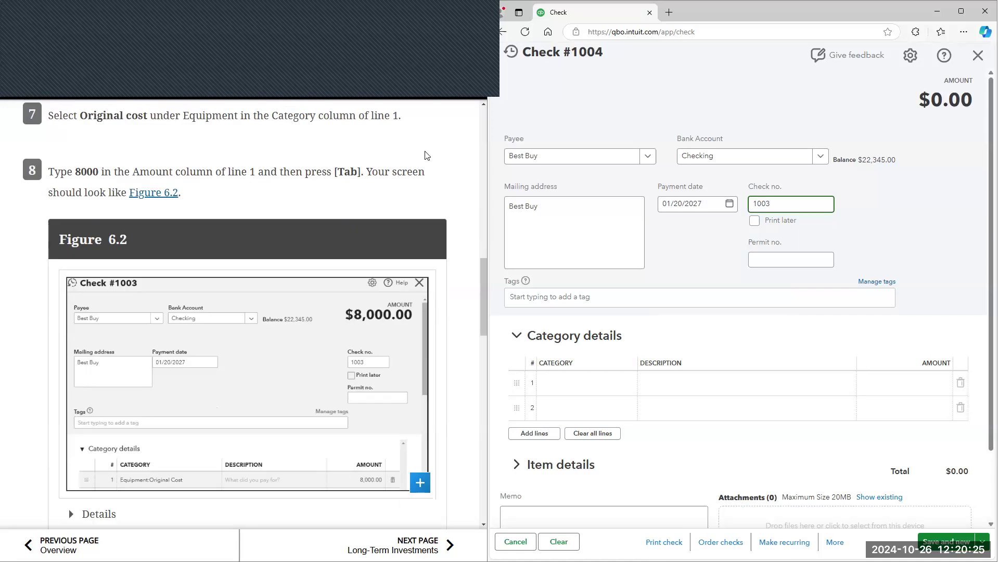
scroll(428, 176, up, 1)
click(627, 385)
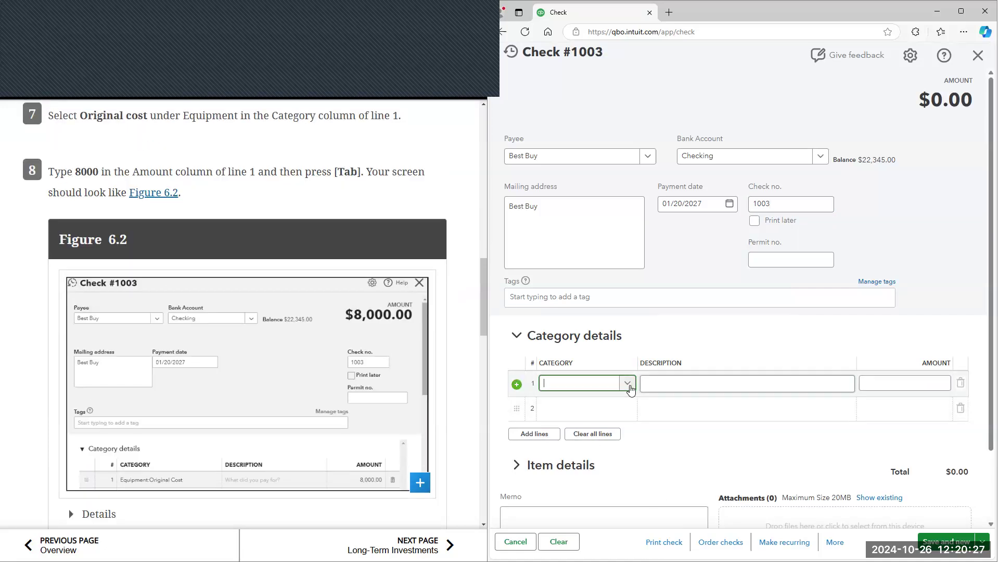
click(627, 385)
text(o)
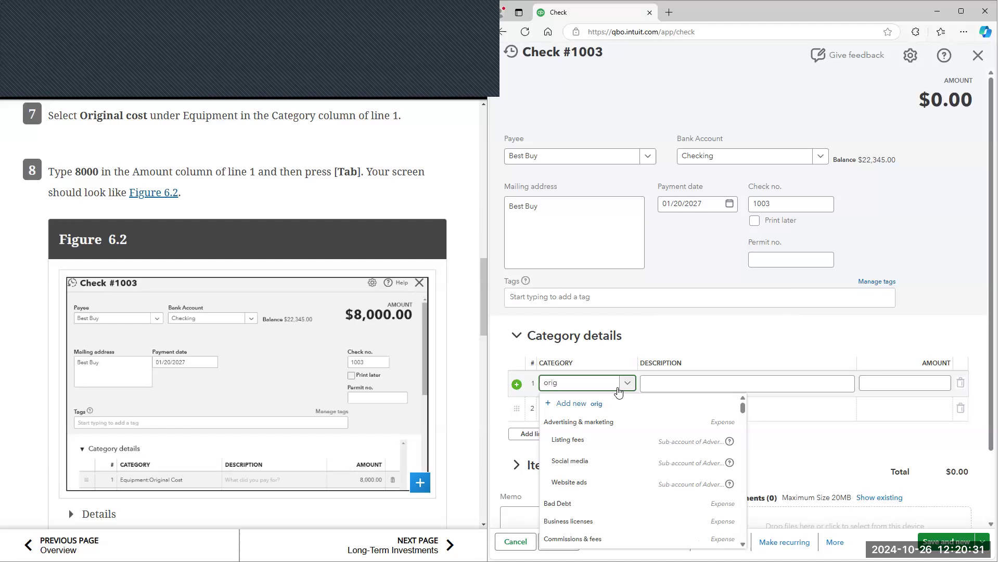
text(rig)
click(608, 422)
Enter 8000 as the amount of line 1 on the Best Buy check
click(921, 379)
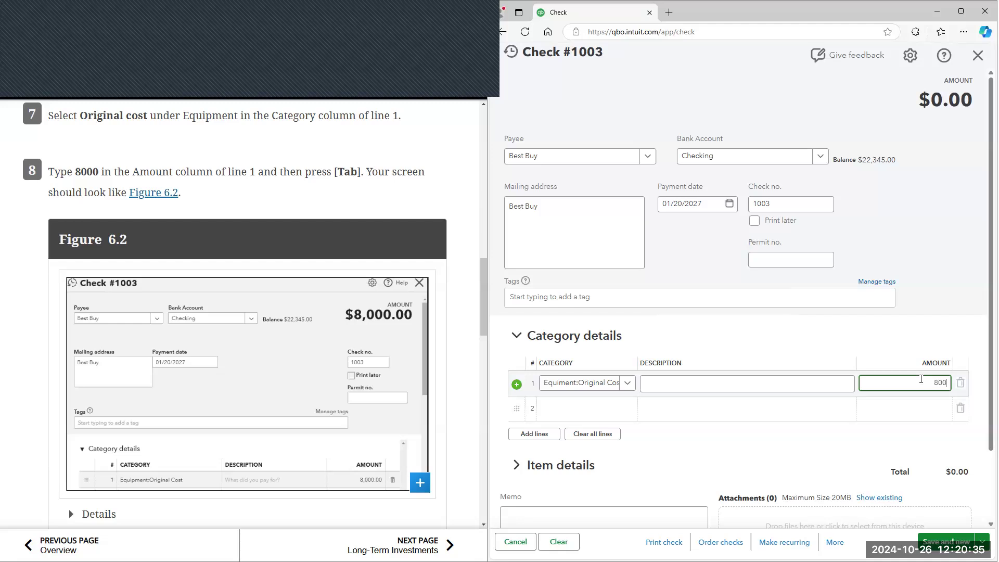
key(Tab)
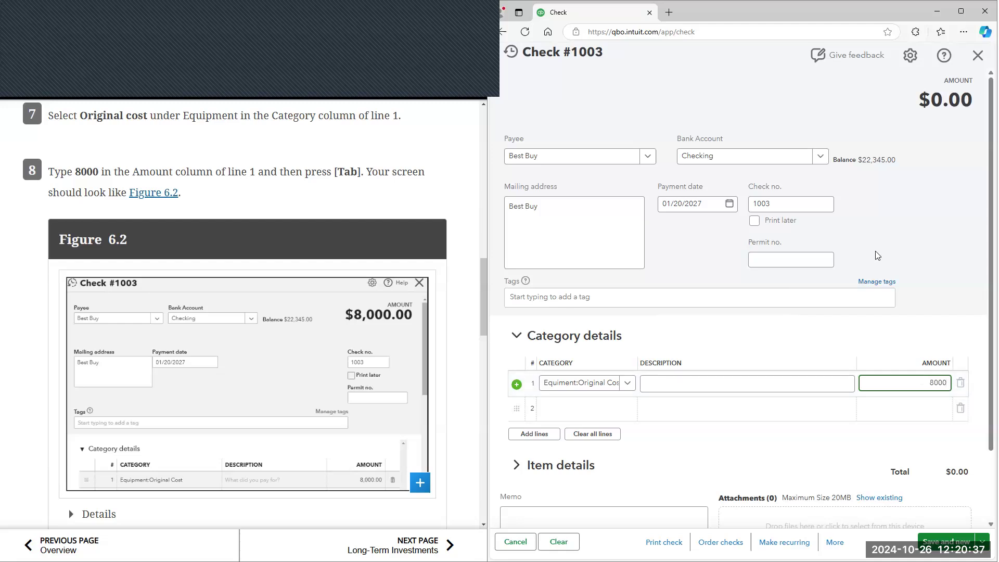
click(563, 242)
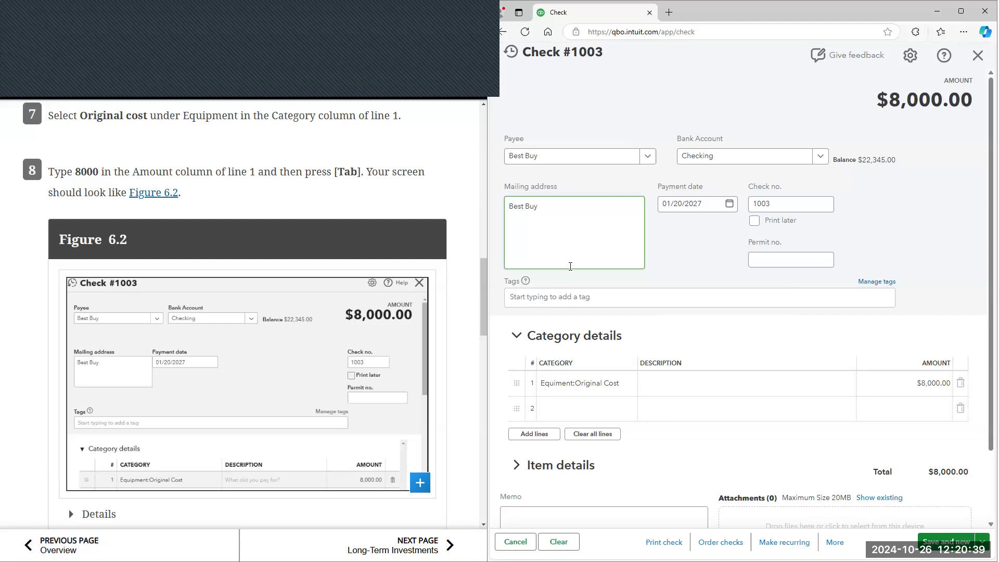
Compare the check with Figure 6.2, save it despite the duplicate check number, and start a new check
scroll(617, 306, down, 1)
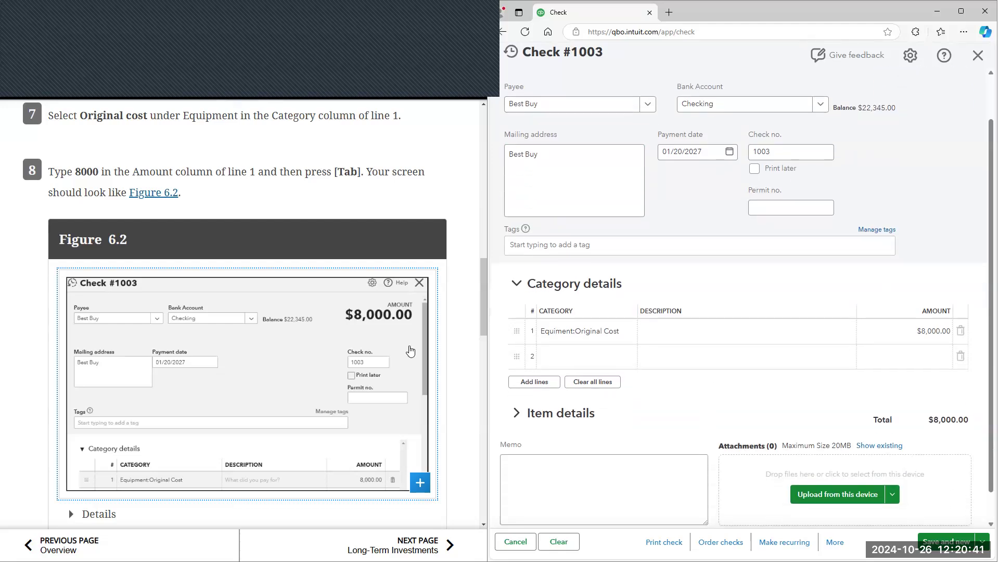
scroll(411, 350, down, 2)
click(393, 240)
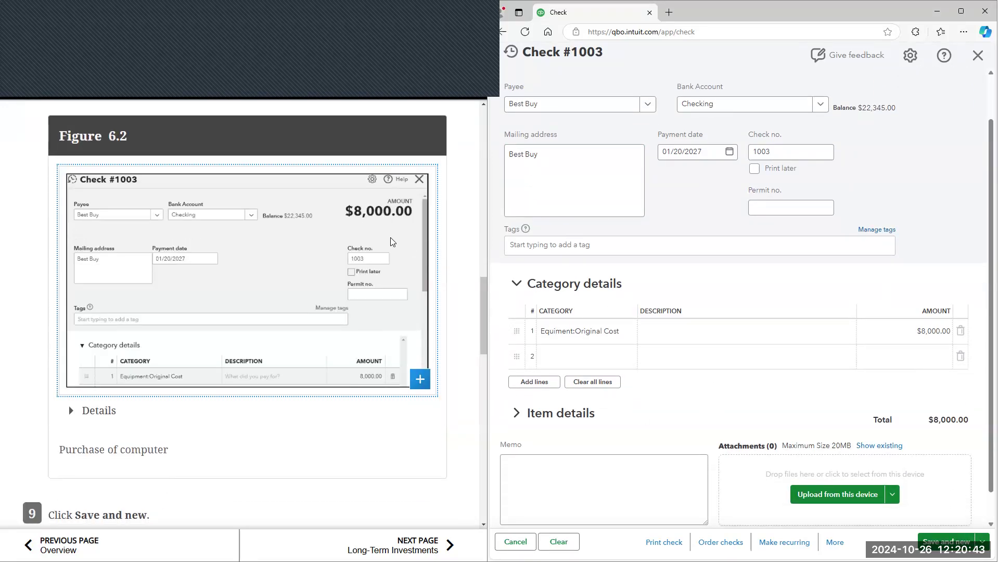
scroll(367, 203, up, 2)
scroll(299, 304, down, 2)
scroll(234, 364, down, 2)
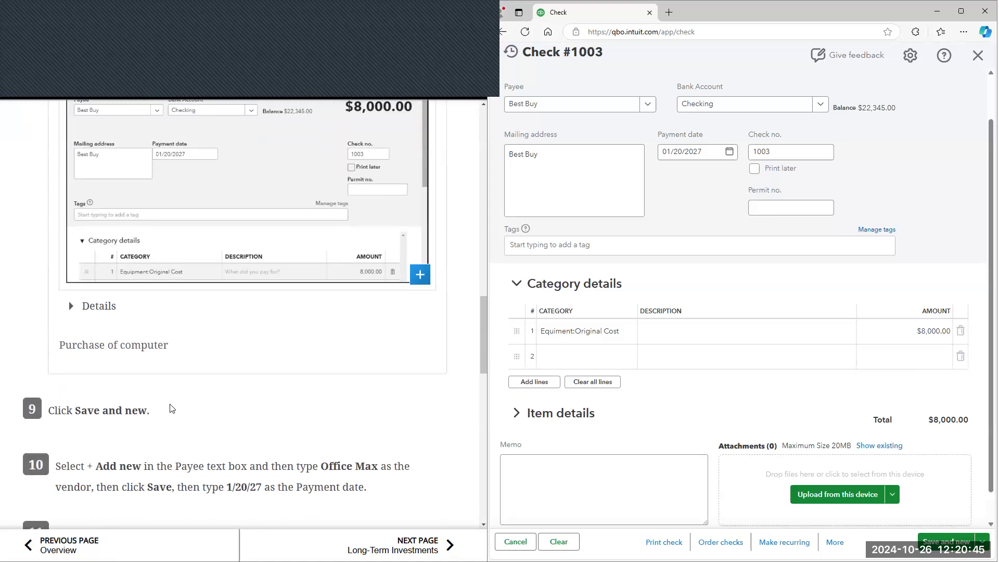
scroll(243, 415, down, 1)
scroll(243, 415, down, 4)
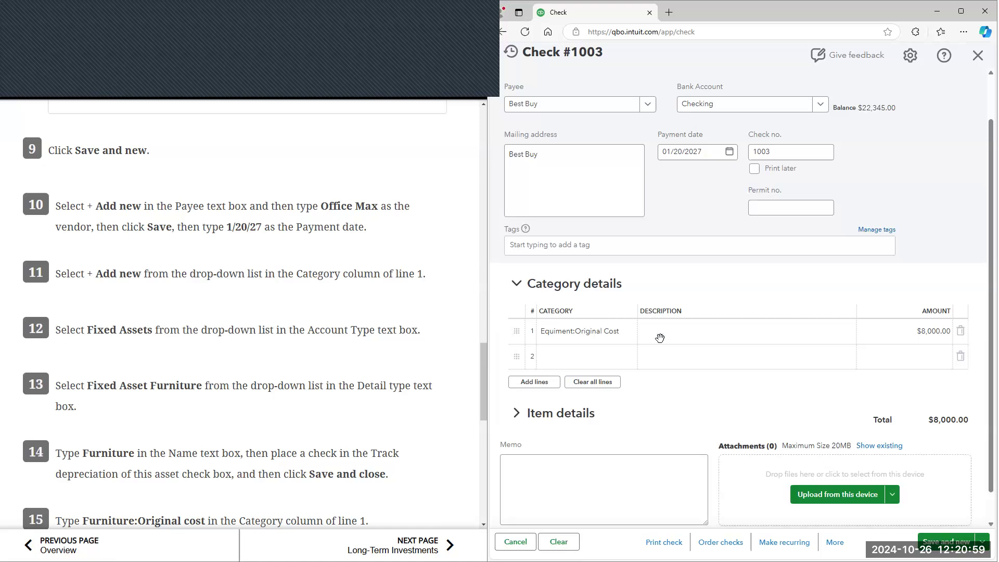
scroll(352, 296, up, 3)
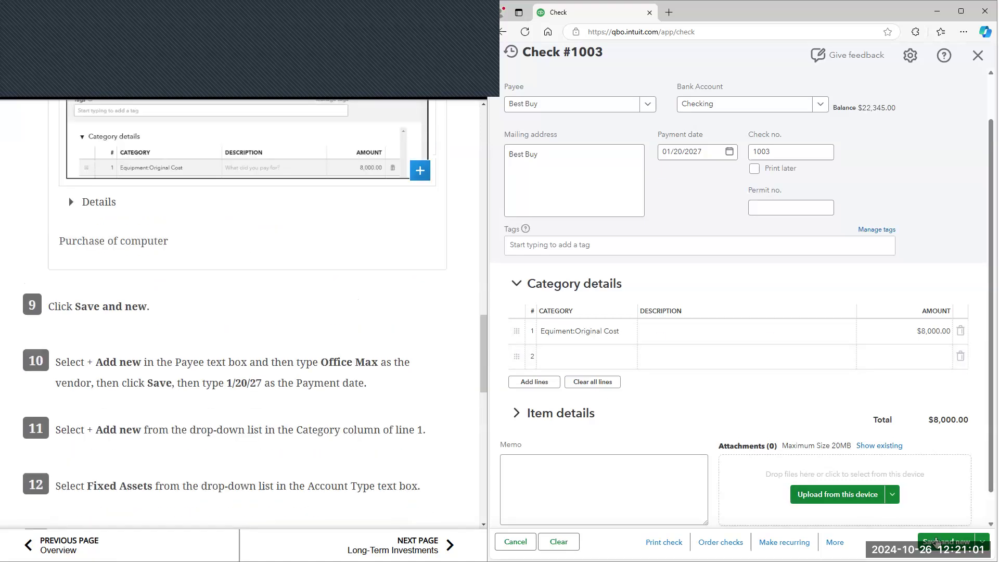
click(939, 542)
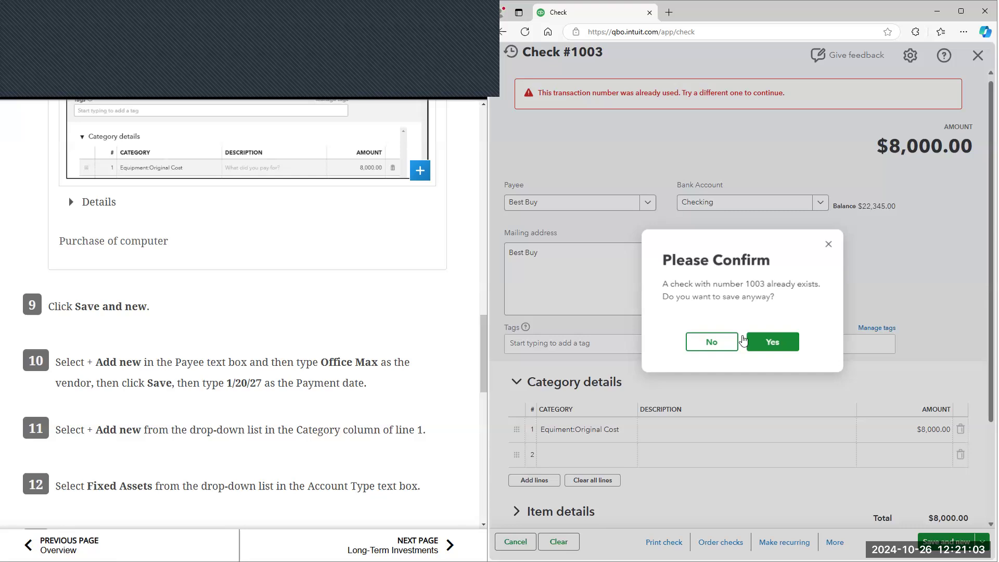
click(786, 348)
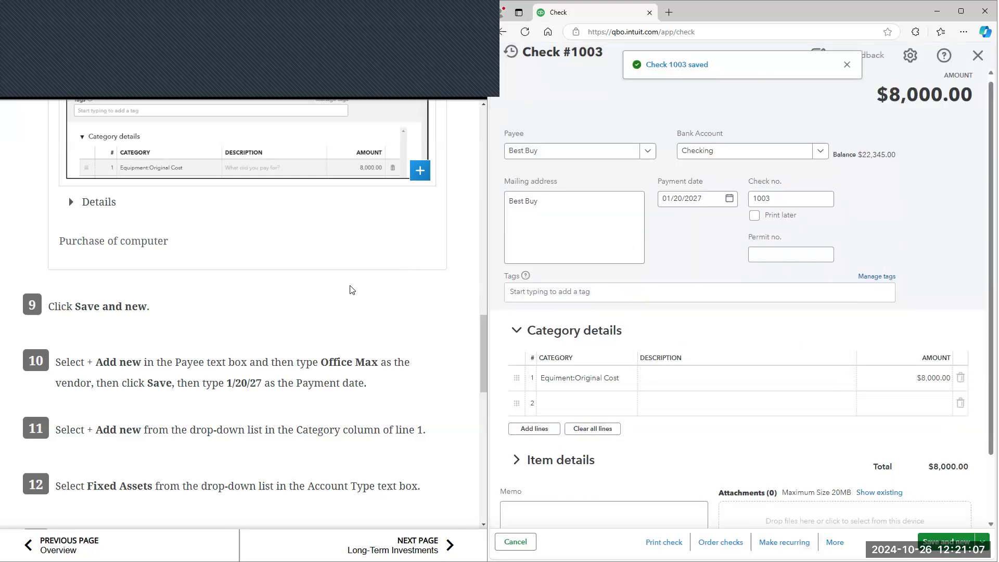
Add Office Max as a new vendor from the new check's payee list and save it as the payee
scroll(260, 294, down, 1)
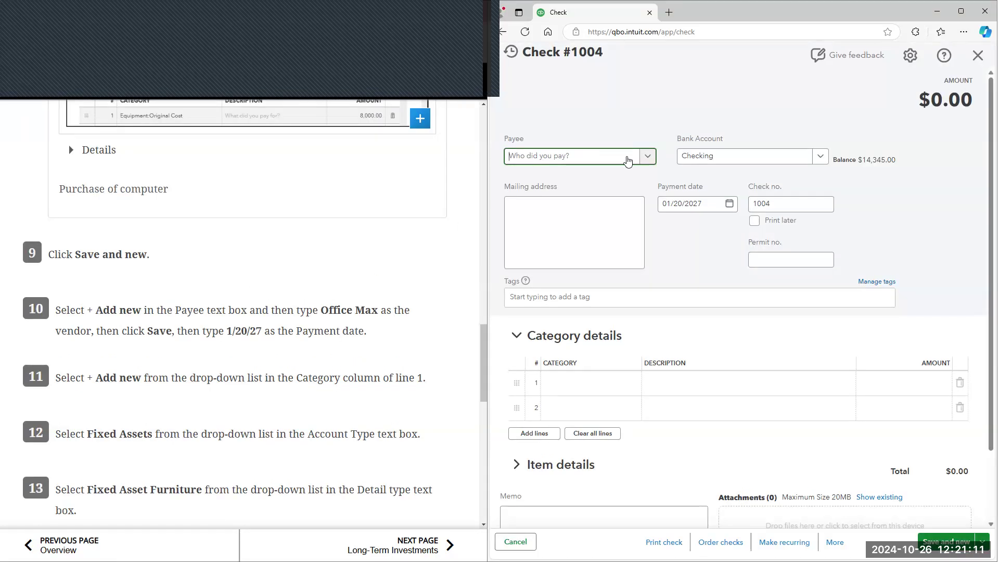
click(647, 155)
click(614, 176)
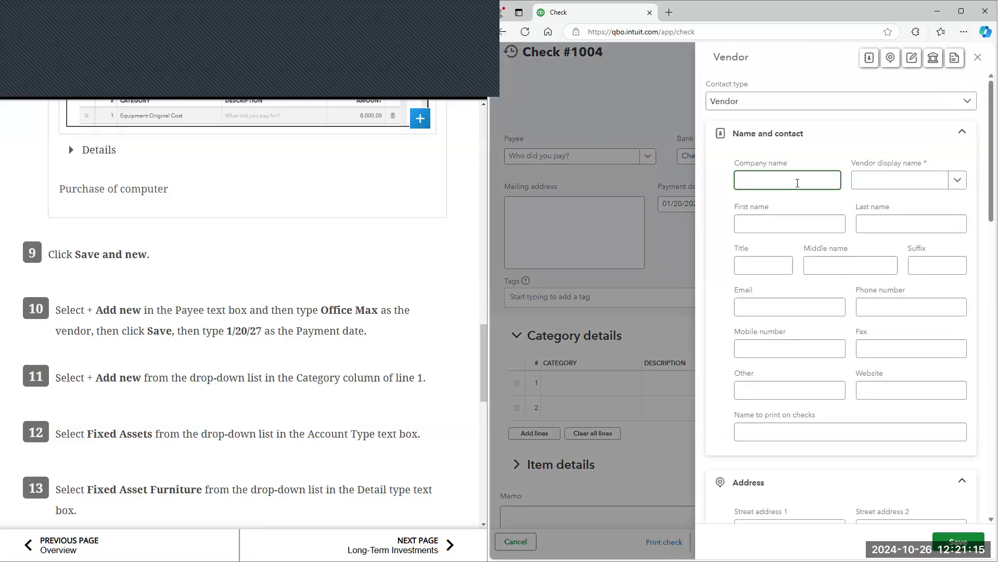
text(Office Max)
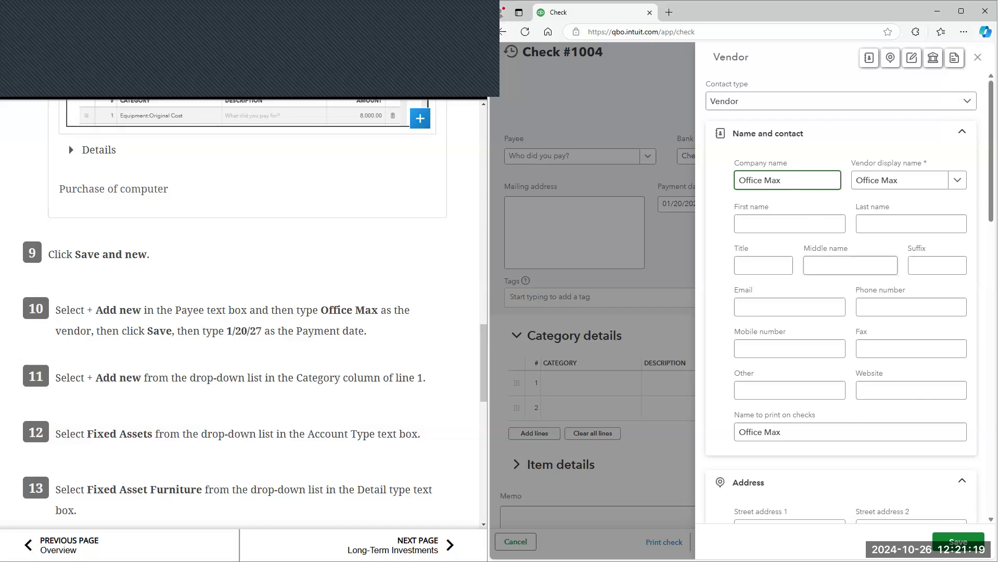
click(886, 405)
click(692, 203)
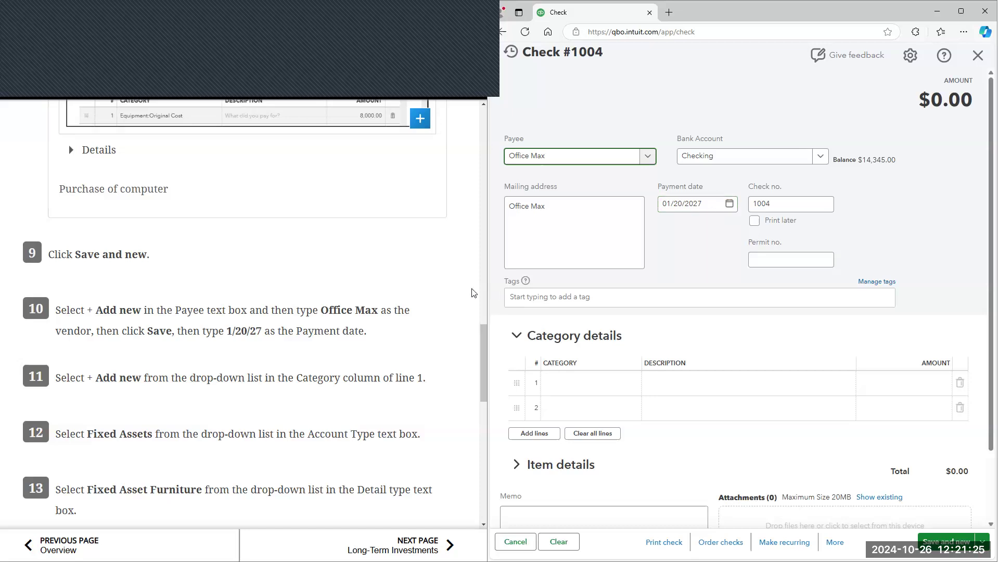
Review the textbook's furniture account instructions and start adding a new account as the category of line 1
scroll(430, 295, down, 1)
scroll(430, 292, down, 2)
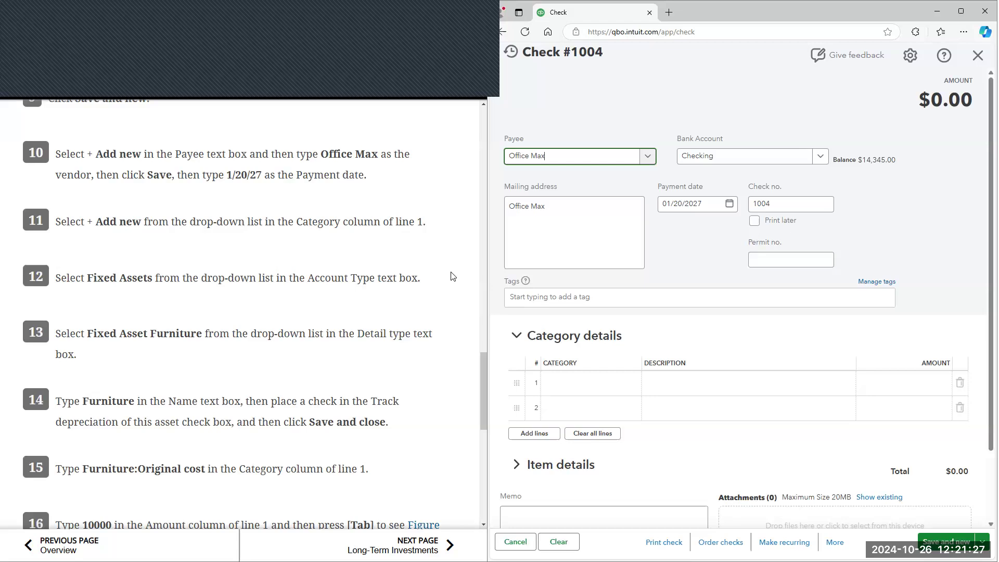
scroll(400, 283, down, 5)
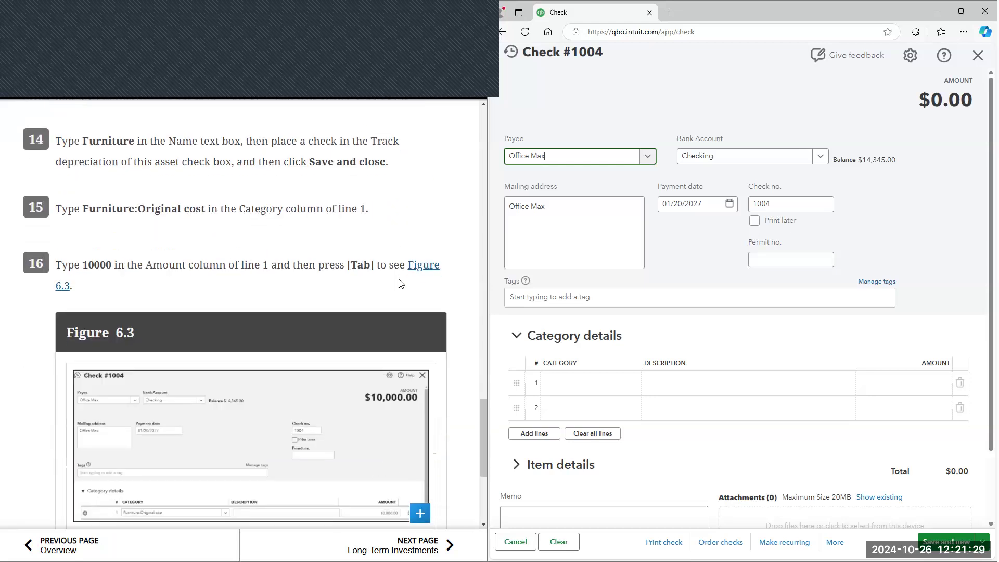
scroll(402, 283, up, 4)
scroll(613, 329, down, 1)
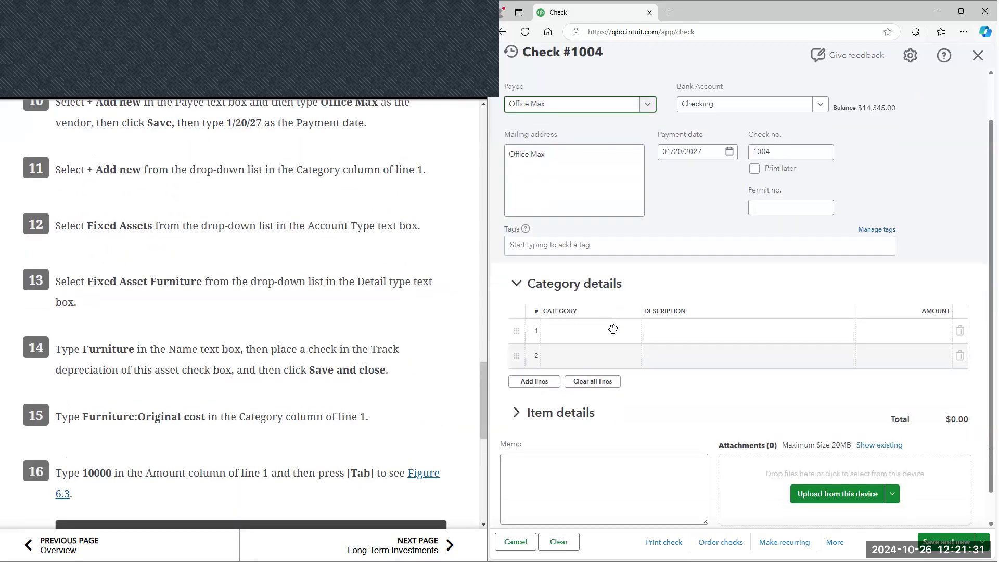
click(613, 330)
click(606, 351)
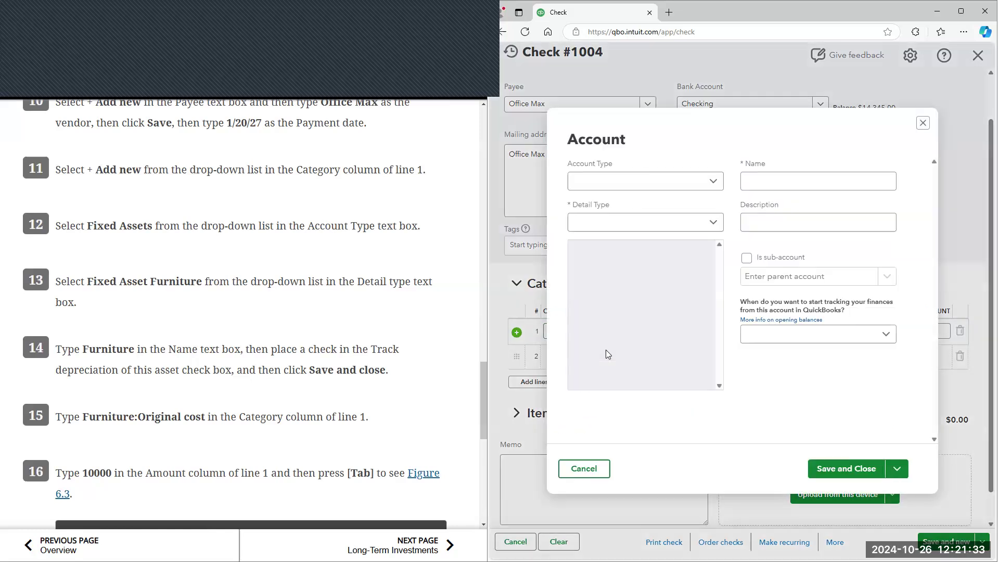
Set the new account's type to Fixed Assets and its detail type to Fixed Asset Furniture
click(665, 180)
click(614, 273)
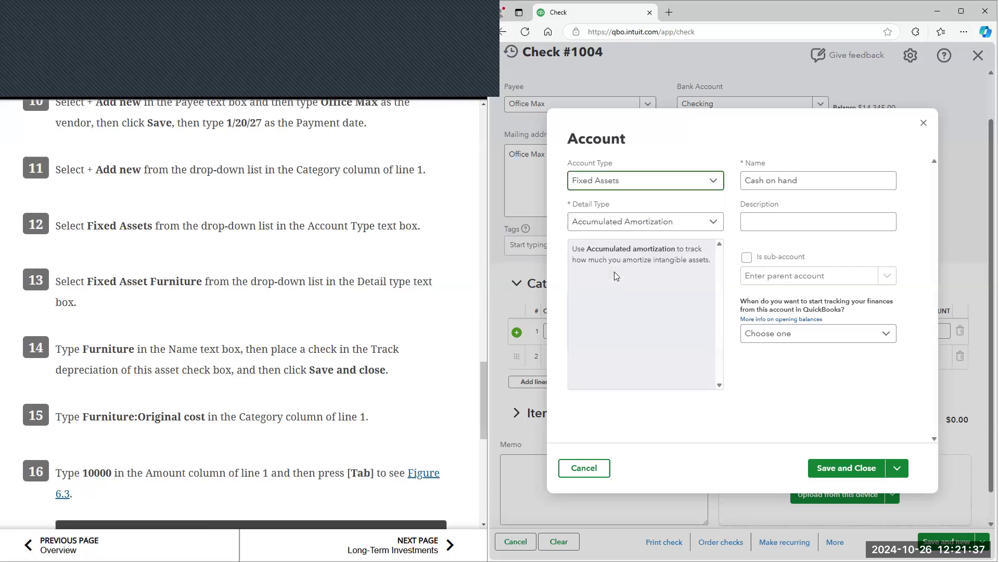
click(663, 222)
scroll(629, 268, down, 1)
scroll(628, 268, down, 1)
click(641, 284)
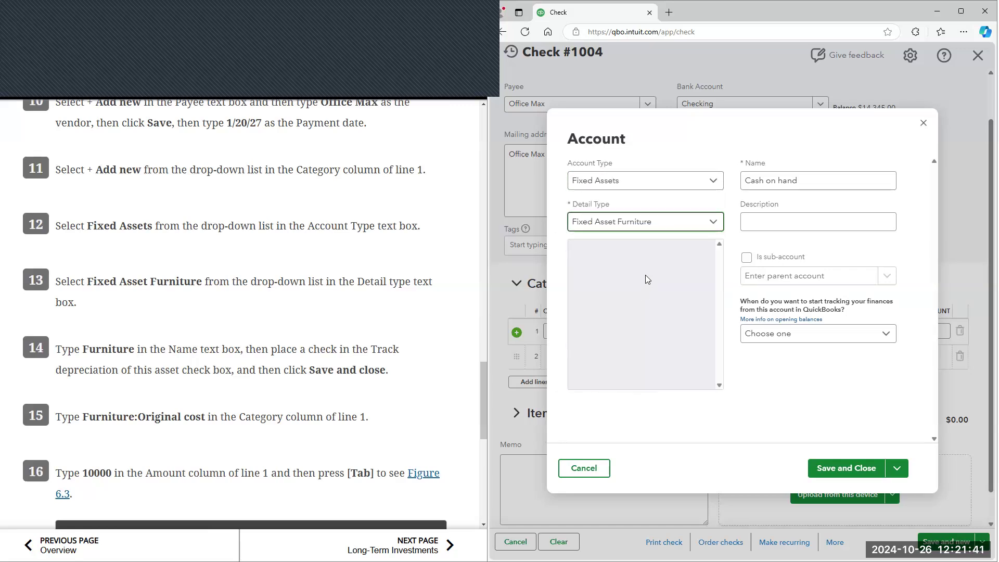
Name the new account Furniture and save it as the category of line 1
key(Tab)
text(F)
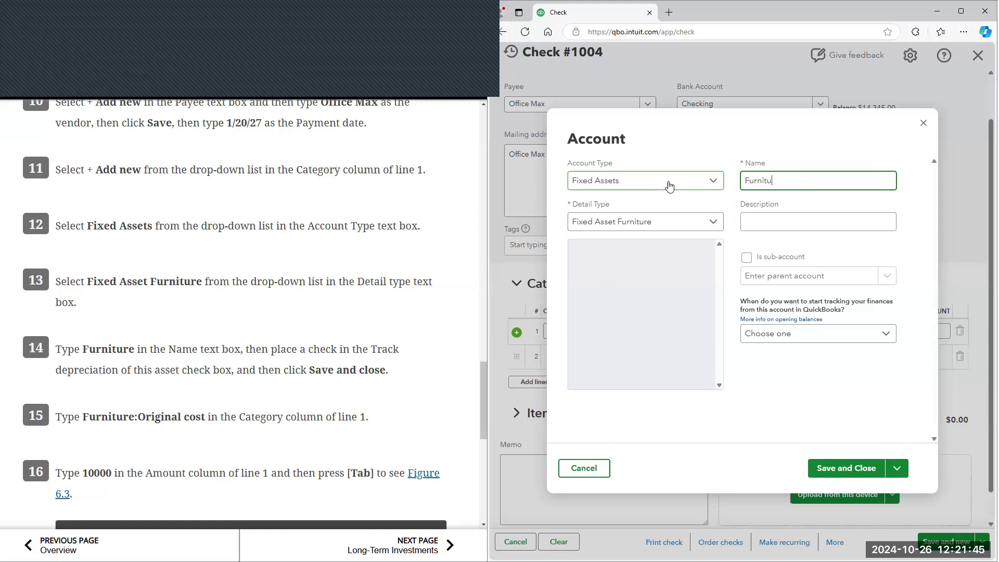
text(urnitut)
key(BackSpace)
text(re)
scroll(227, 300, down, 1)
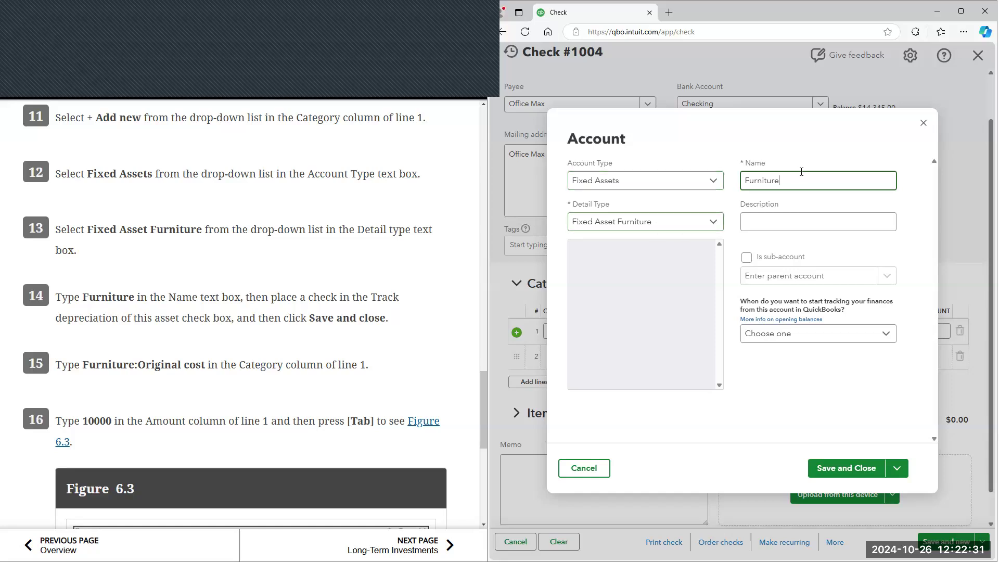
click(867, 470)
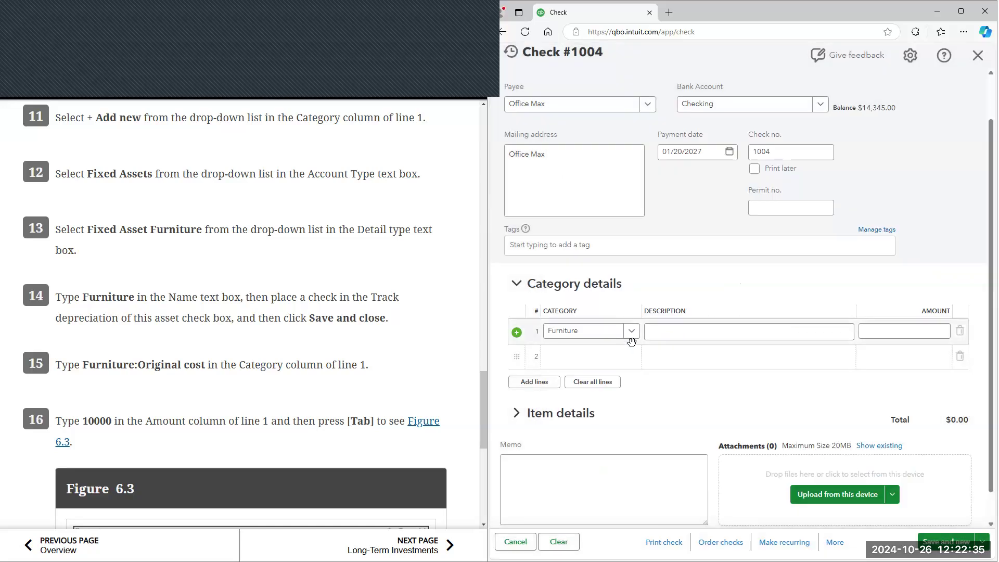
Start another new account from line 1's category list, with account type Fixed Assets and detail type Fixed Asset Furniture
click(632, 332)
click(611, 354)
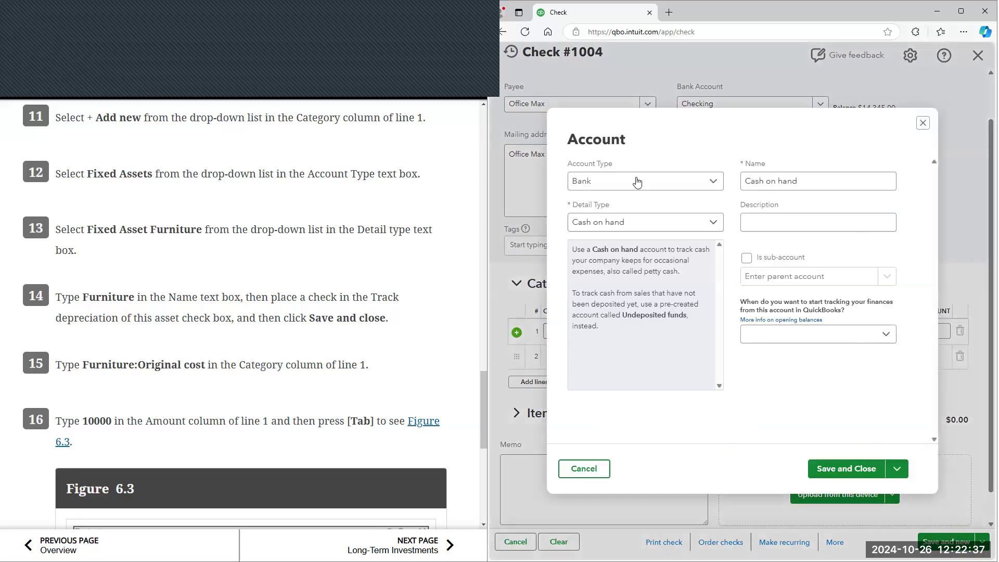
click(644, 180)
click(605, 263)
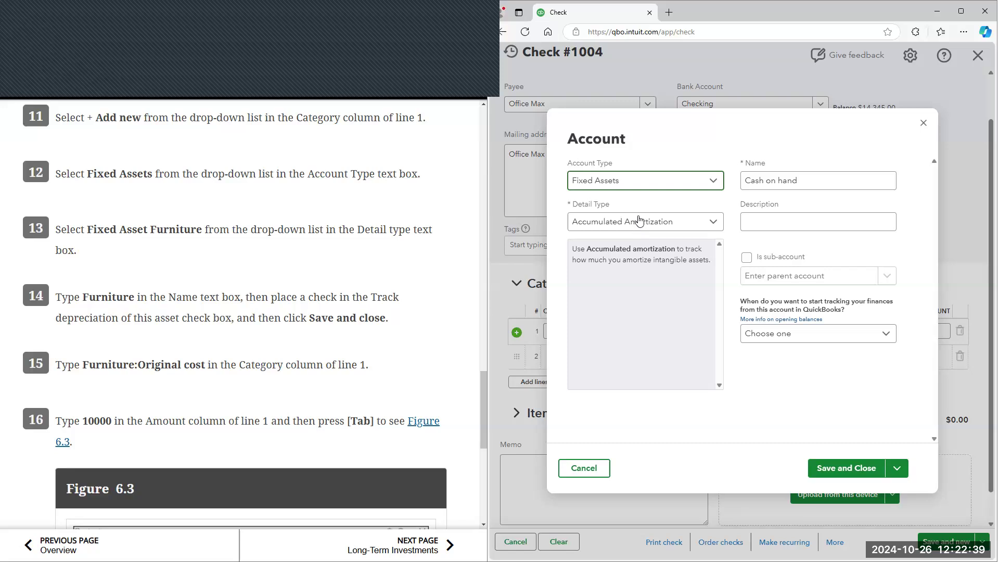
click(639, 221)
scroll(637, 265, down, 2)
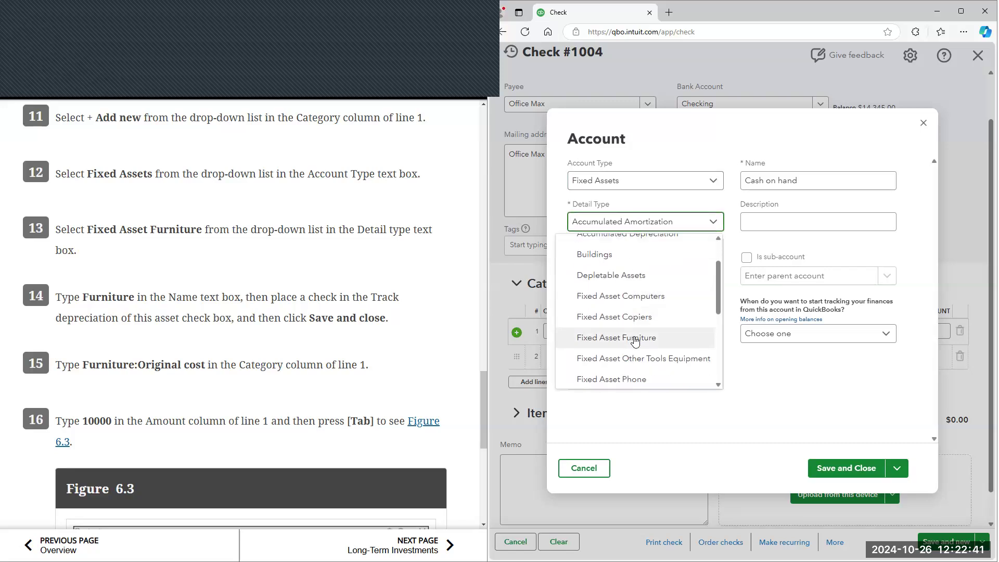
click(635, 339)
Name the second furniture account Original Cost
triple_click(789, 181)
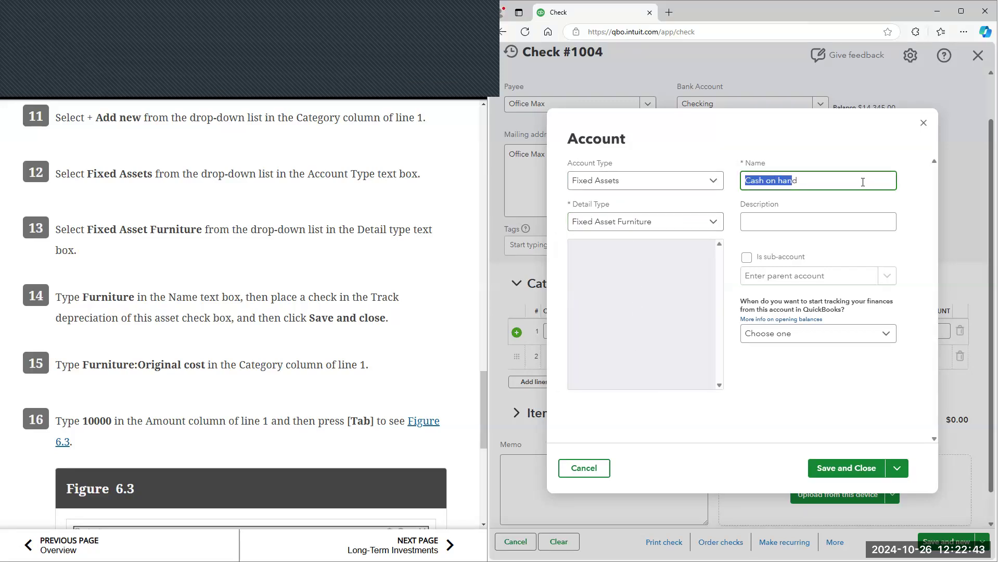
text(Origin)
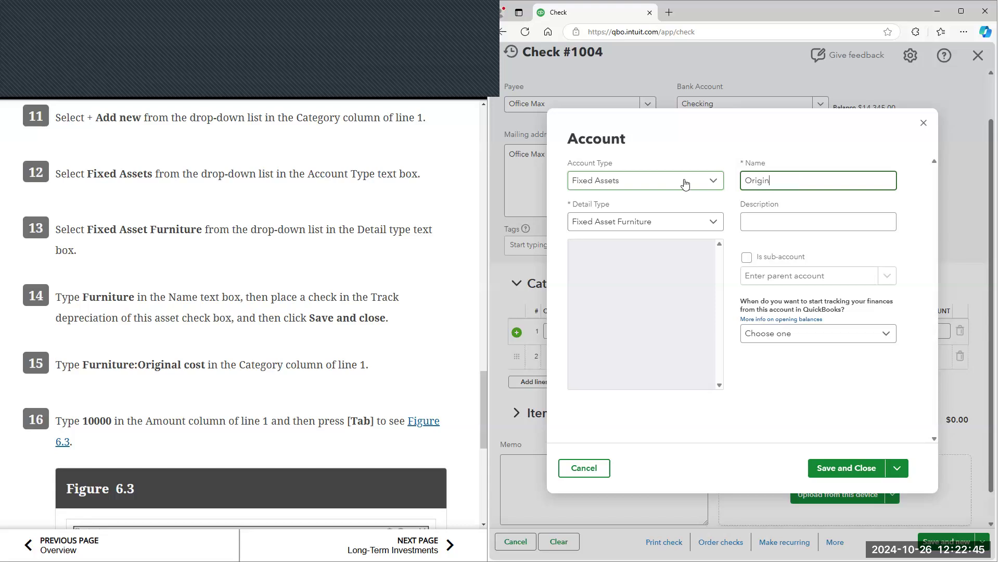
text(al Cost)
Find the textbook passage on the subaccounts needed for a furniture purchase and select its text
scroll(335, 258, up, 5)
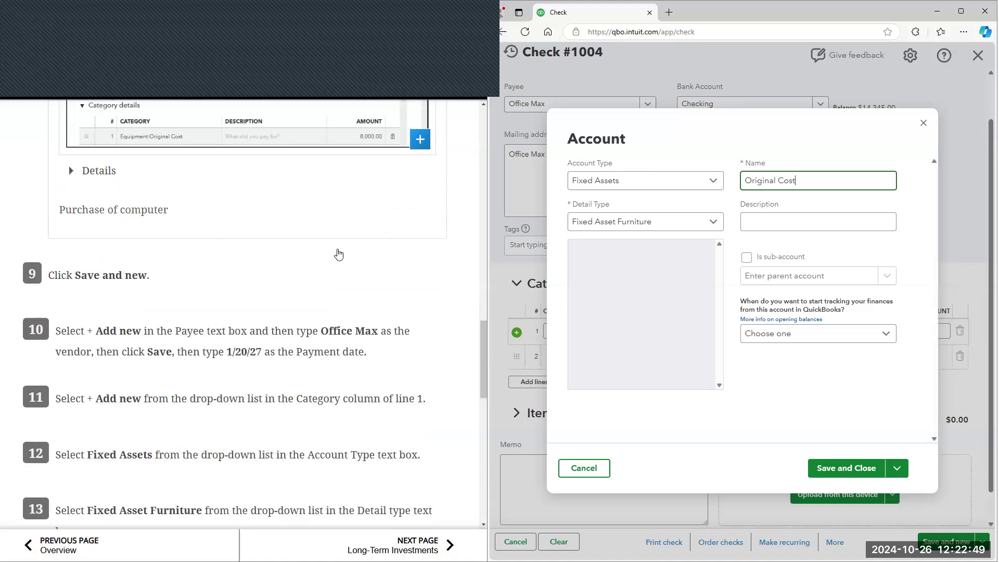
scroll(335, 258, up, 10)
scroll(335, 265, up, 8)
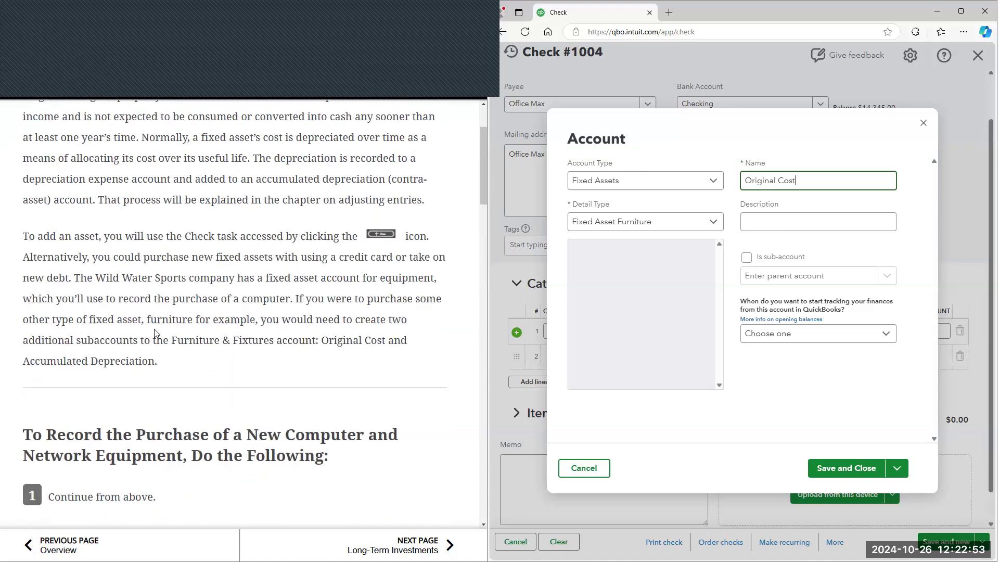
drag(176, 320, 218, 362)
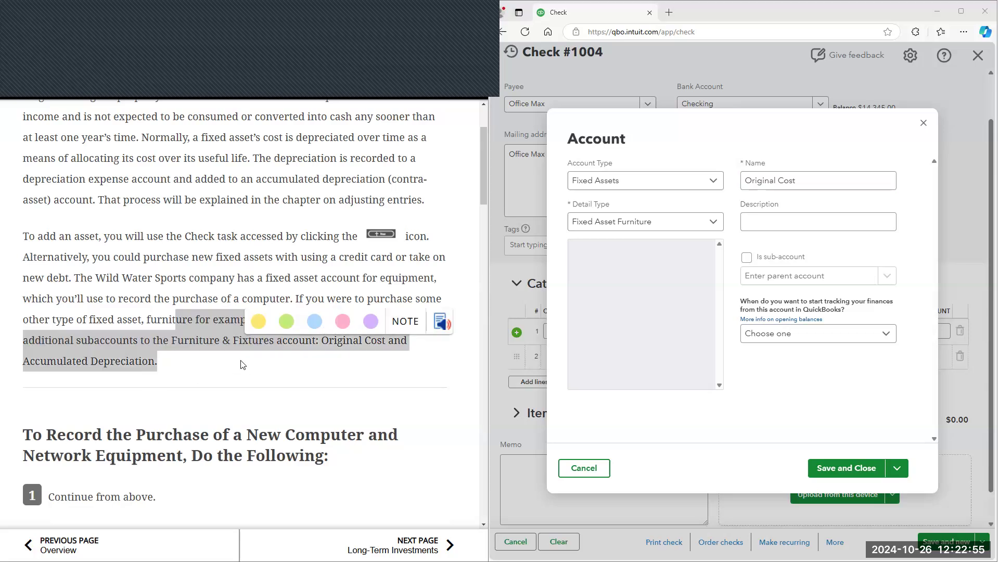
Clear the textbook text selection and find the instructions for creating the furniture account and entering its category and amount
click(204, 359)
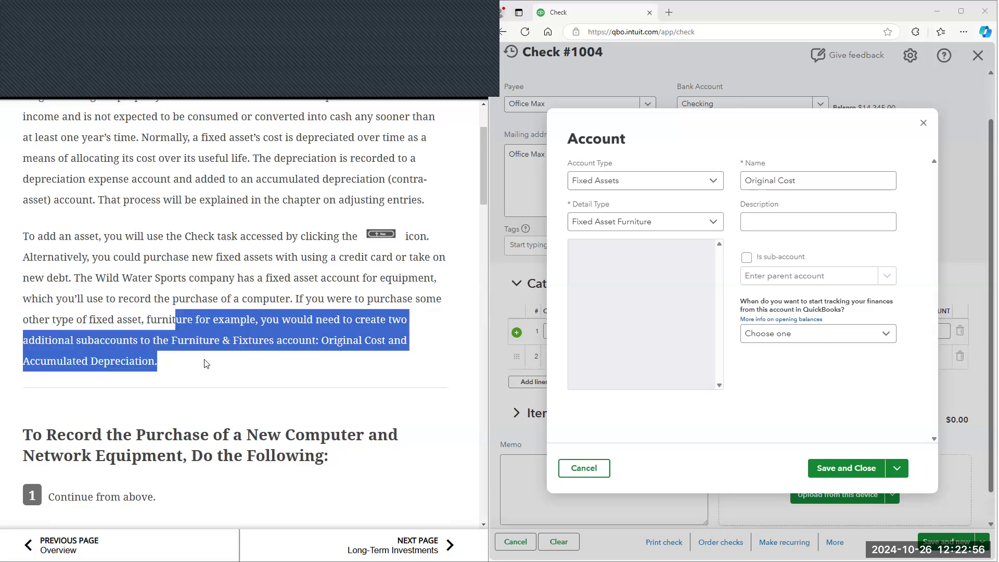
click(352, 341)
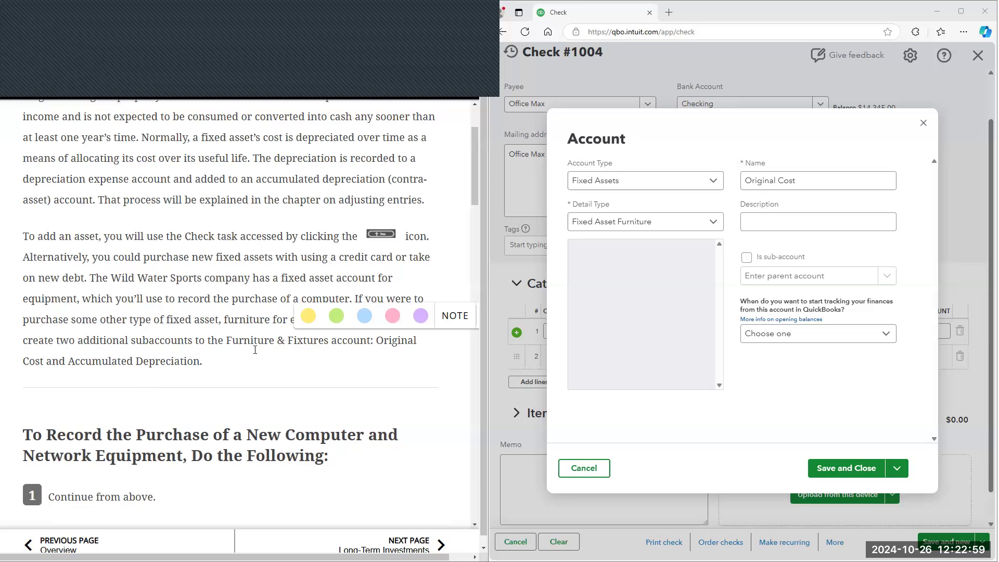
scroll(255, 350, down, 15)
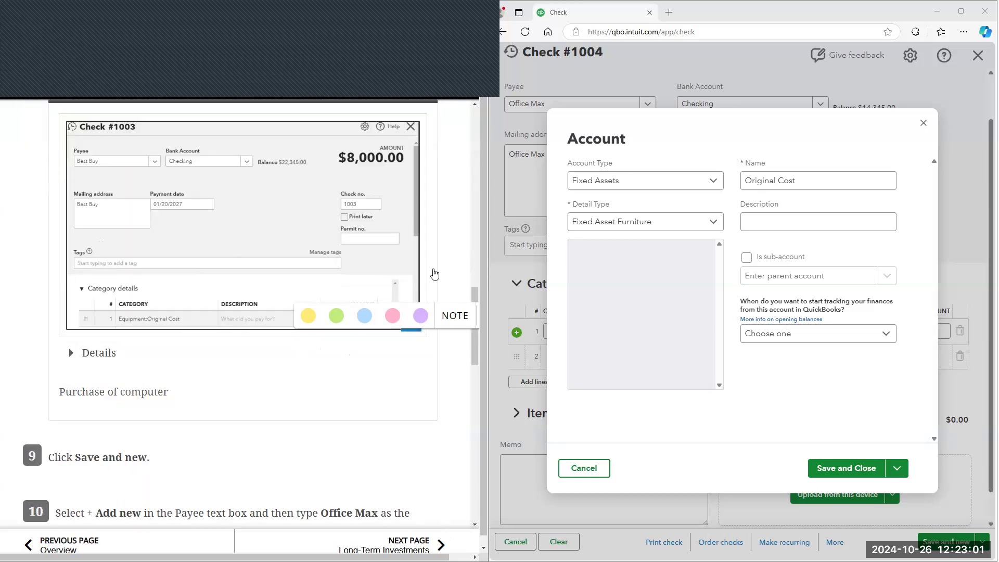
scroll(434, 274, up, 3)
scroll(435, 297, down, 8)
scroll(436, 312, down, 3)
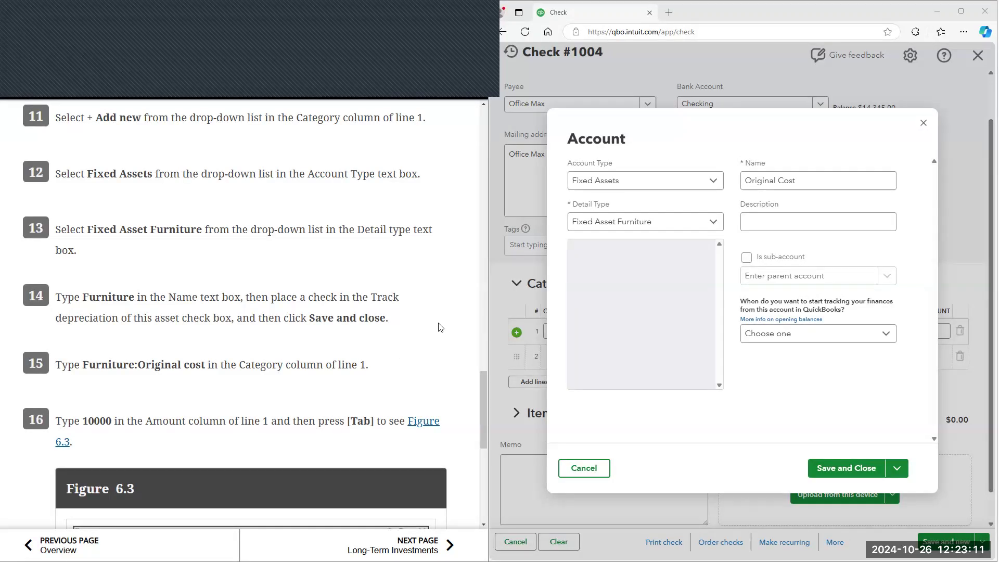
Make the Original Cost account a sub-account of Furniture and save it as line 1's category
click(775, 222)
click(811, 188)
click(746, 260)
click(887, 276)
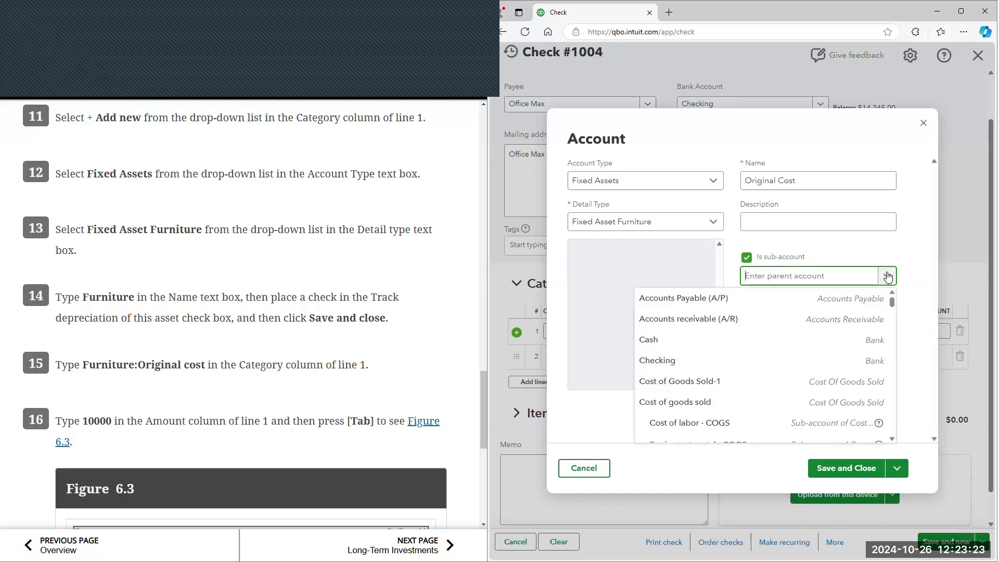
text(furn)
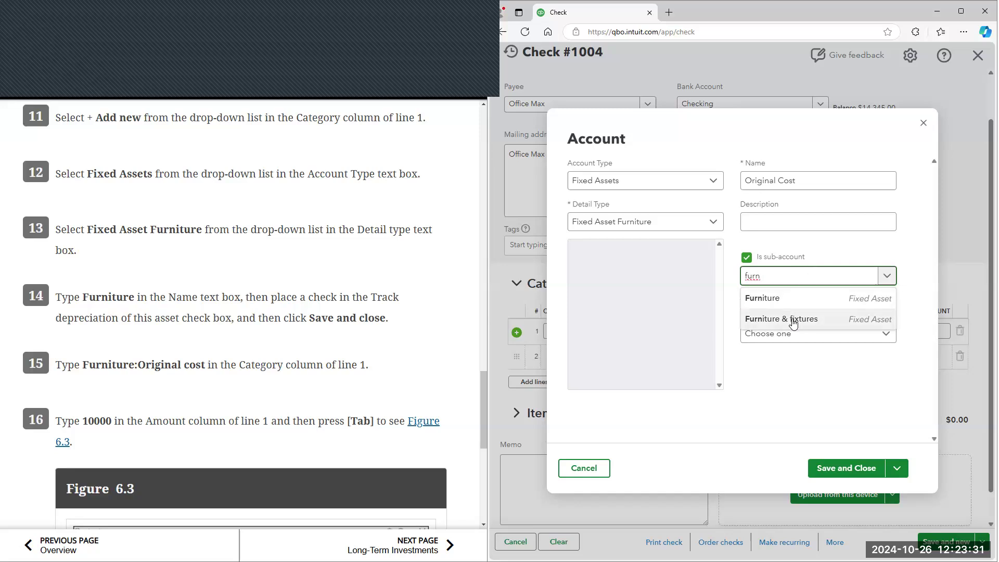
click(789, 304)
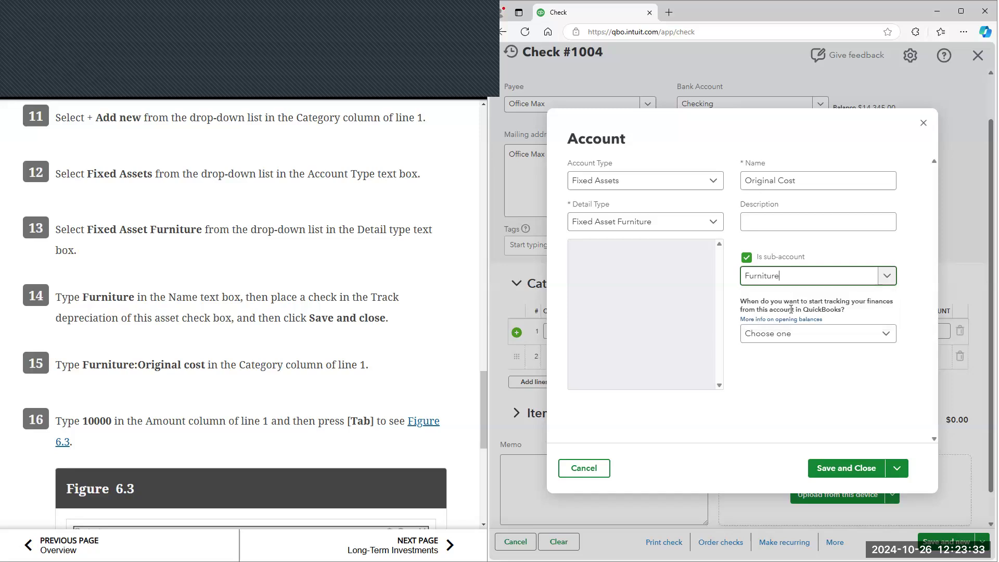
click(862, 470)
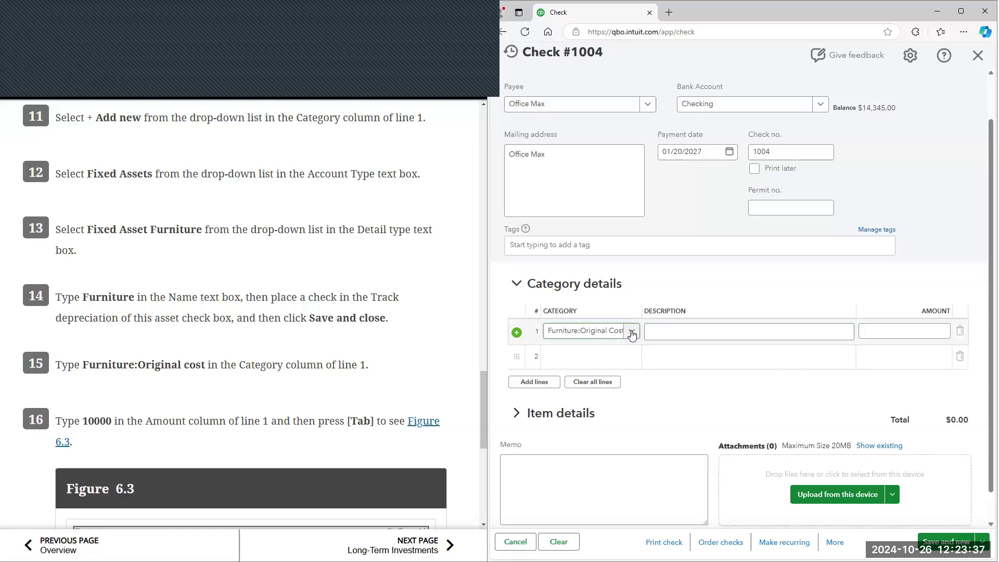
Start another new account from line 1's category list, with account type Fixed Assets and detail type Accumulated Depreciation
click(632, 333)
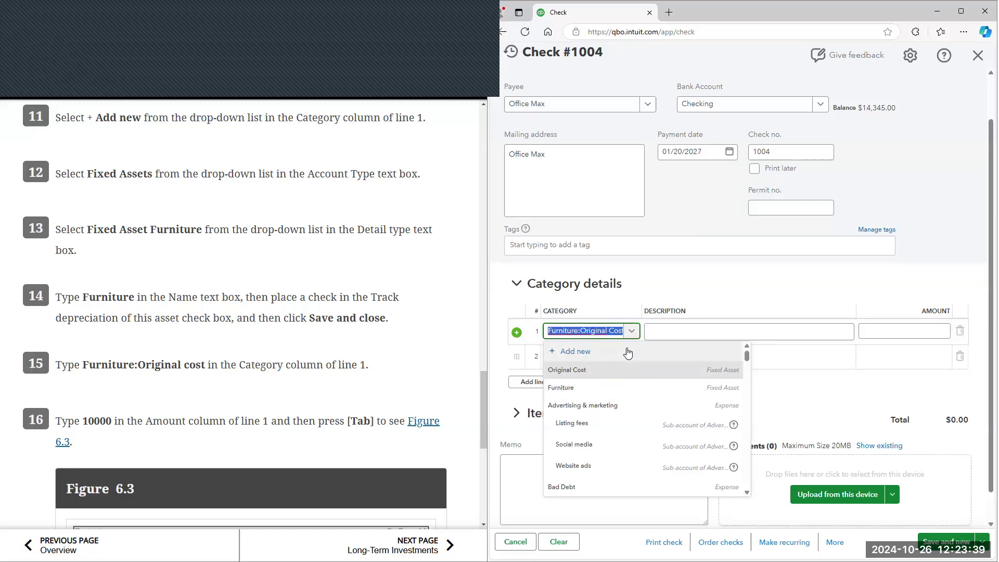
click(626, 347)
click(647, 182)
click(624, 265)
click(641, 224)
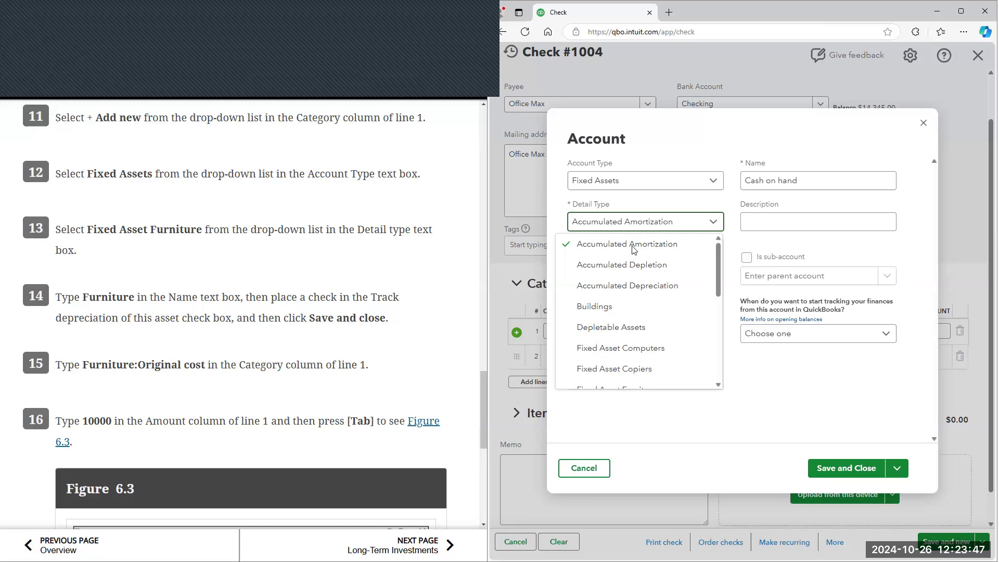
click(639, 286)
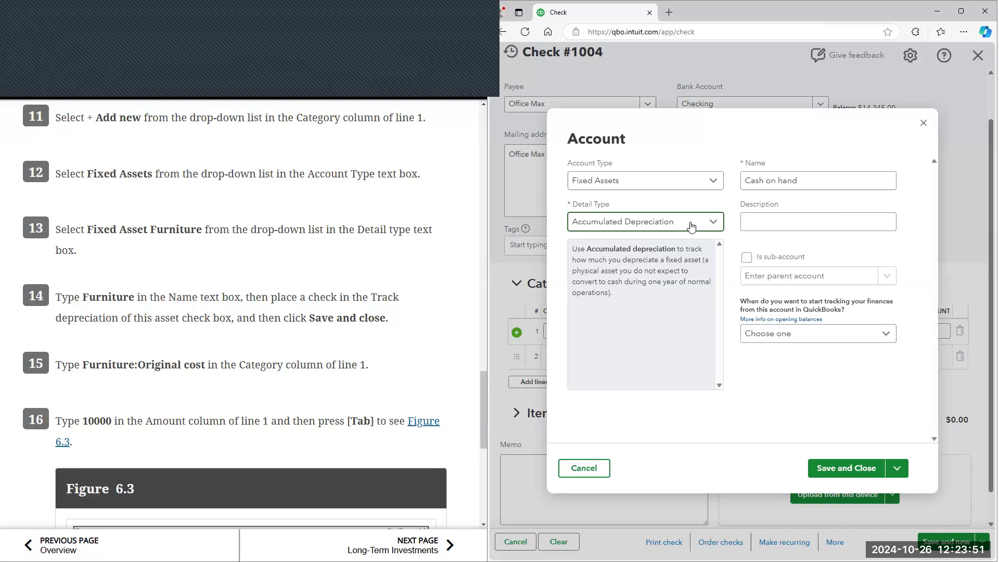
Name the new account Accumulated Depreciation and save it as a sub-account of Furniture
key(Tab)
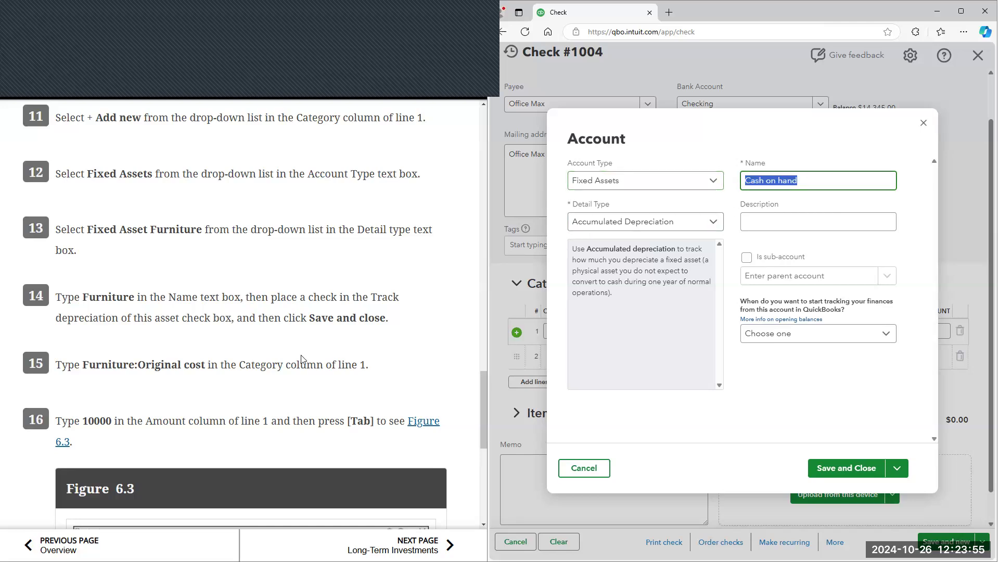
text(Accum)
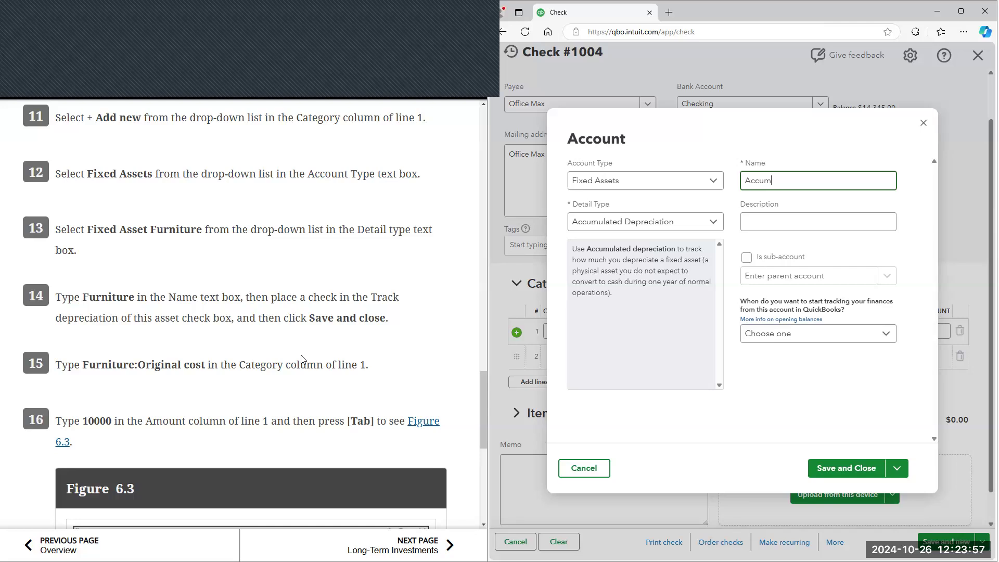
text(ulated Depreciation)
click(747, 257)
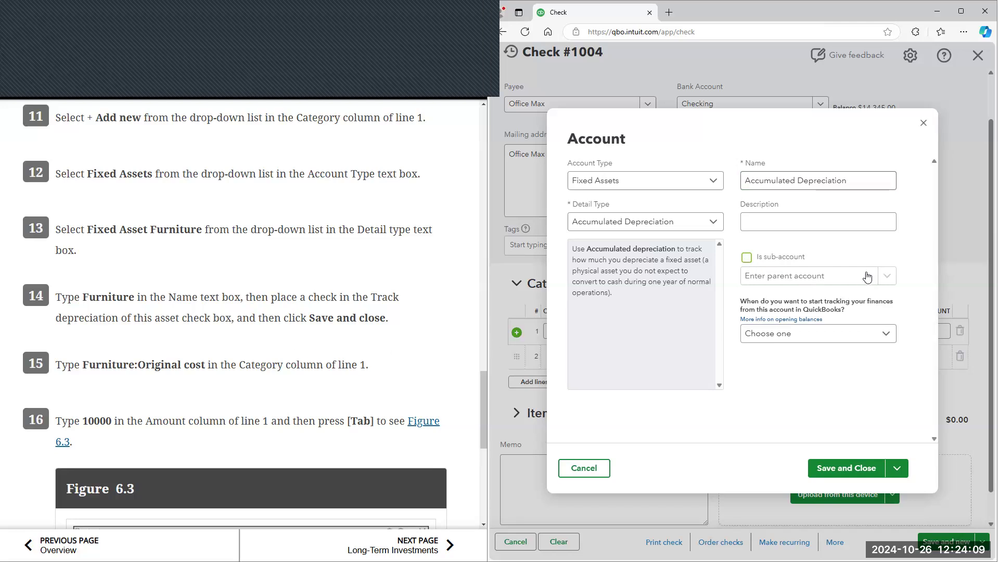
click(863, 284)
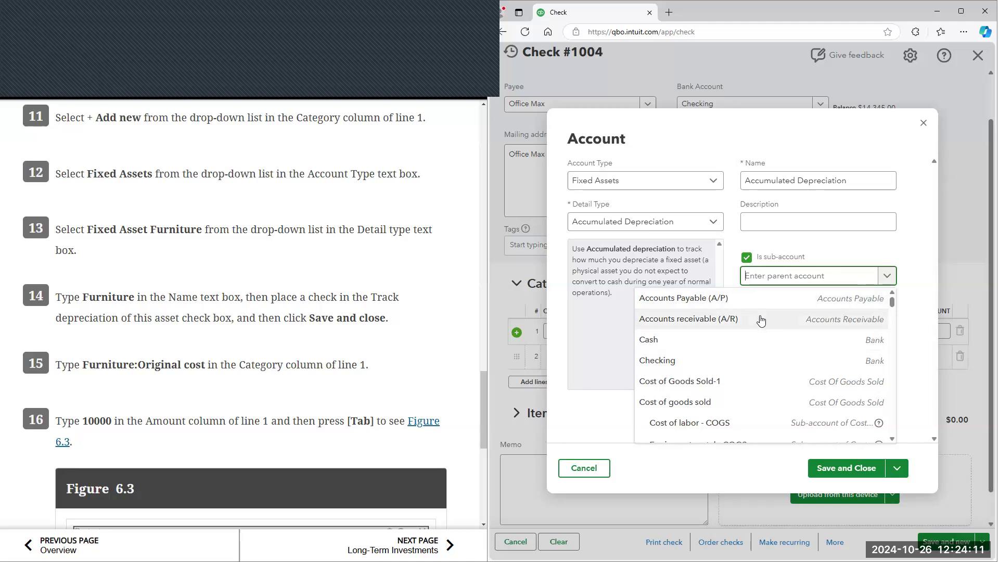
text(fur)
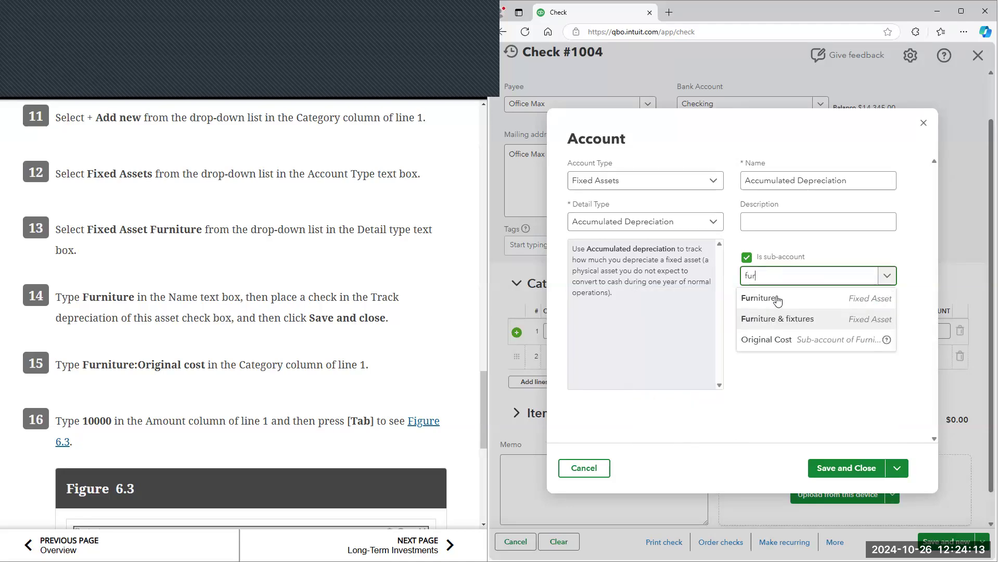
click(778, 298)
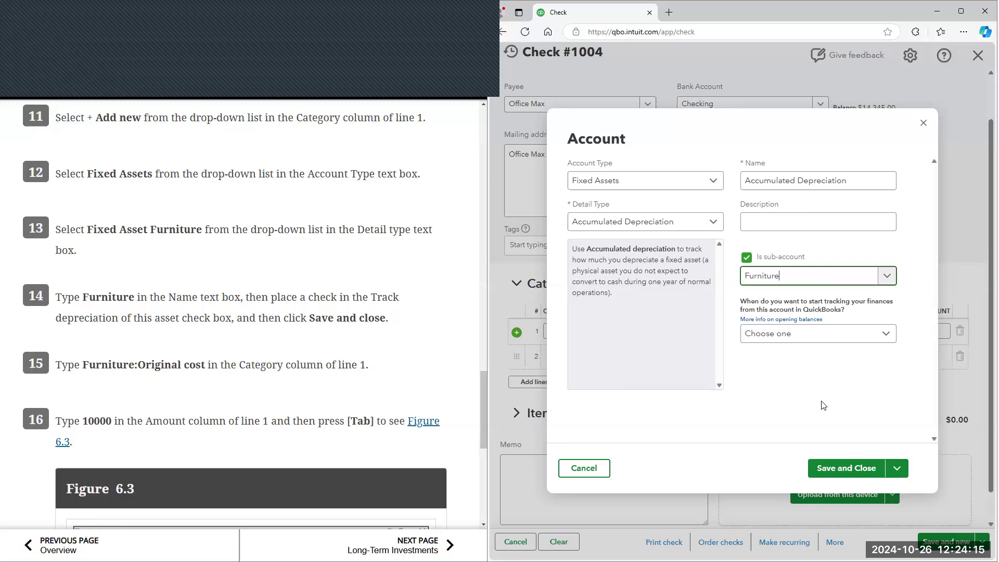
click(833, 467)
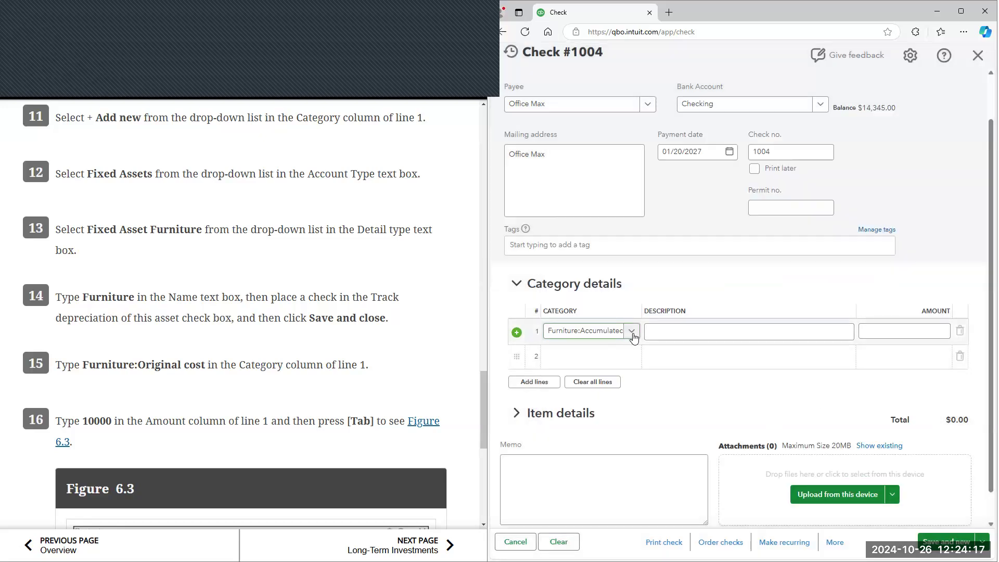
Search line 1's category list for the furniture accounts
click(634, 337)
scroll(630, 397, down, 3)
scroll(631, 397, down, 10)
scroll(630, 398, down, 10)
scroll(631, 398, down, 8)
scroll(632, 411, up, 6)
text(fur)
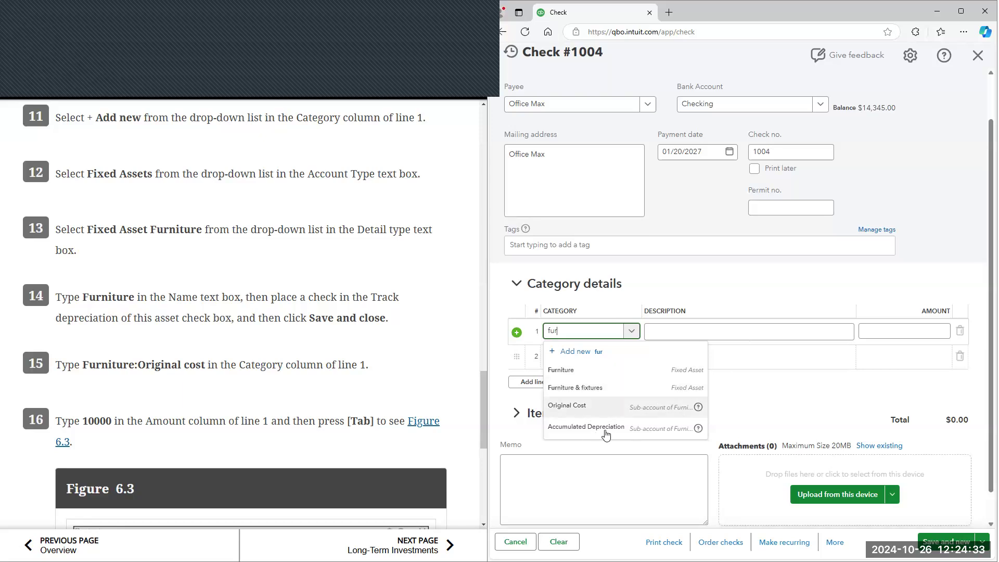
click(664, 300)
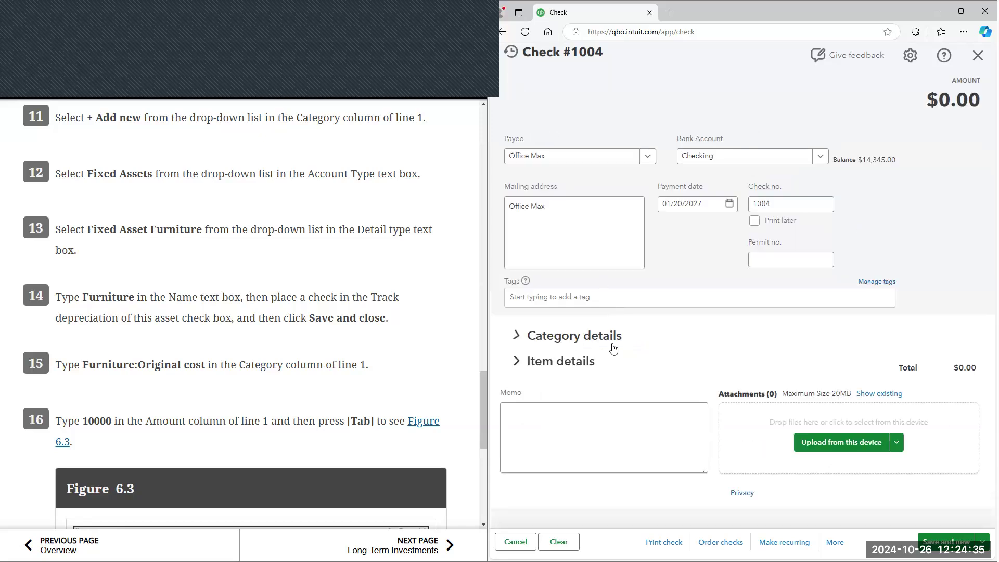
Set line 1's category to the Original Cost sub-account of Furniture
click(532, 341)
text(ori)
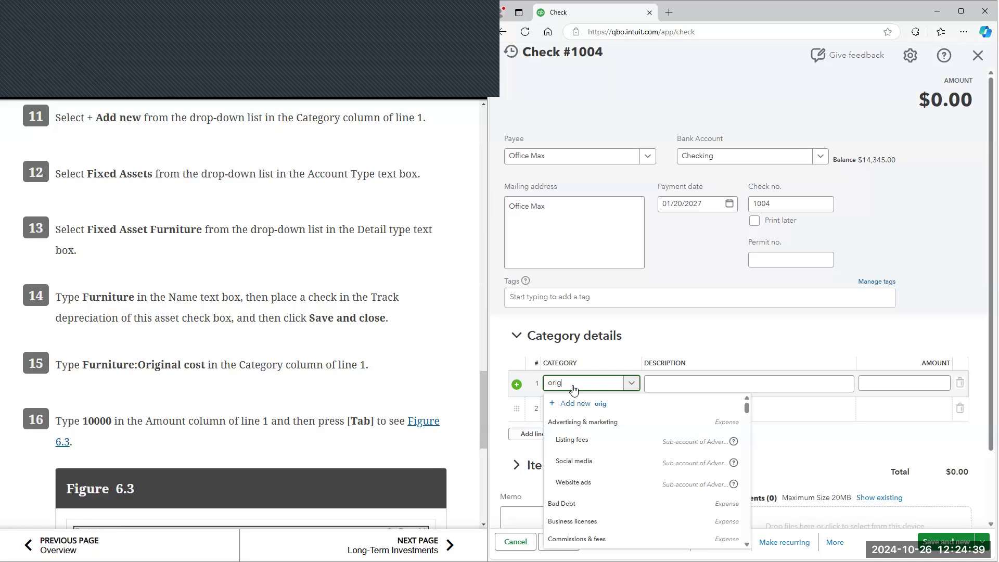
text(g)
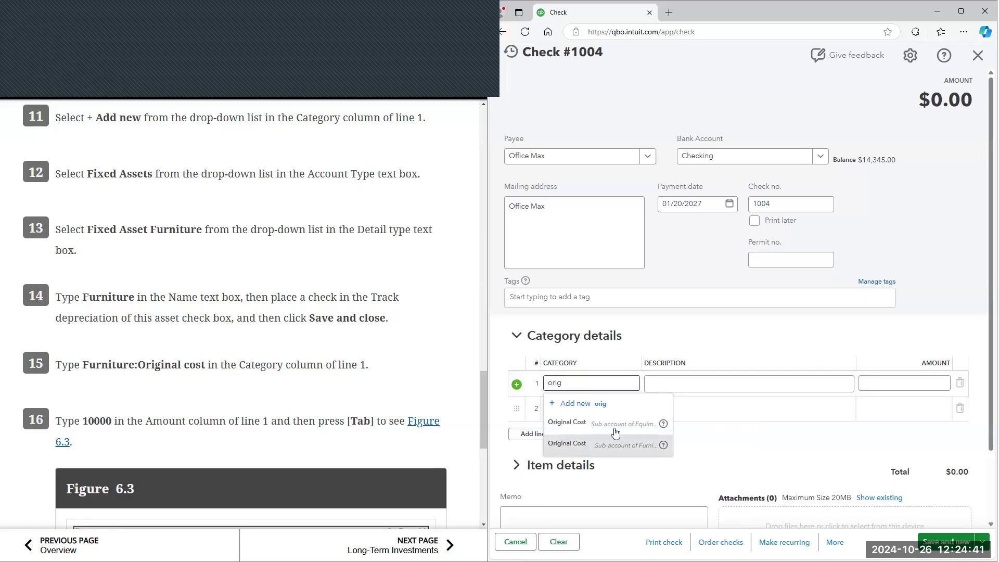
click(580, 442)
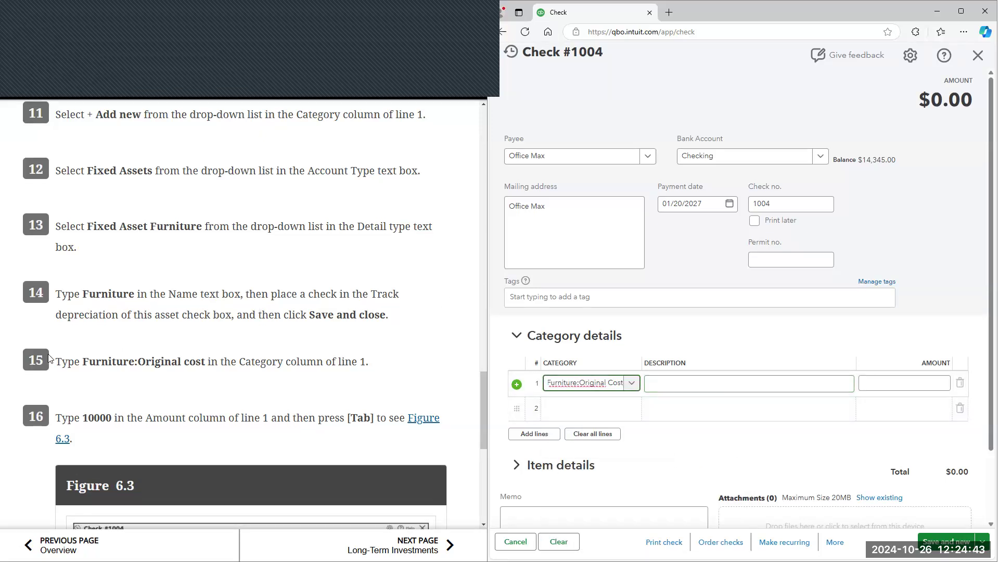
Enter 10000 as the amount of line 1 on the Office Max check
scroll(95, 380, down, 1)
scroll(95, 380, down, 2)
click(885, 383)
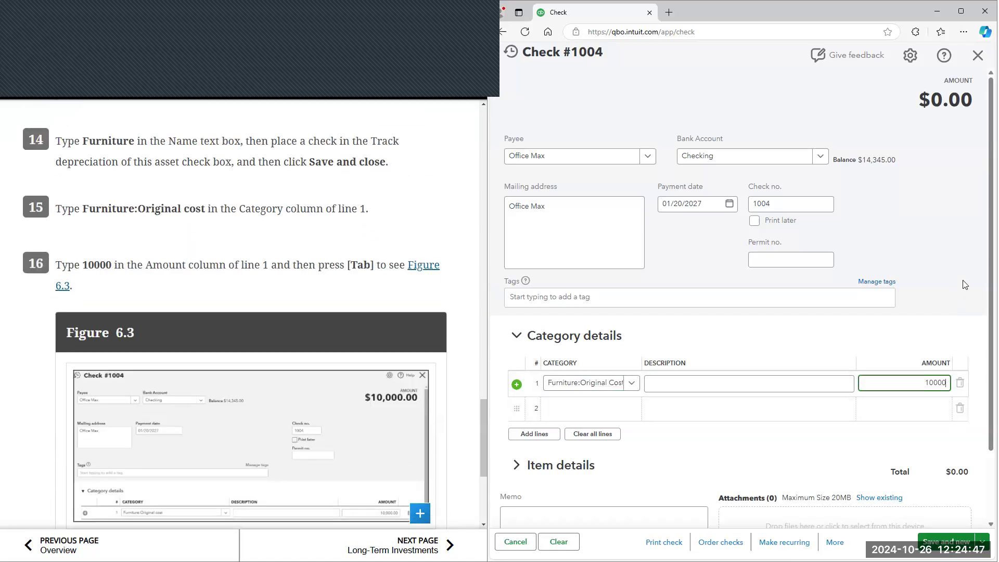
key(Tab)
Compare the Office Max check with textbook Figure 6.3, and save and close it
scroll(357, 385, down, 2)
scroll(348, 366, down, 1)
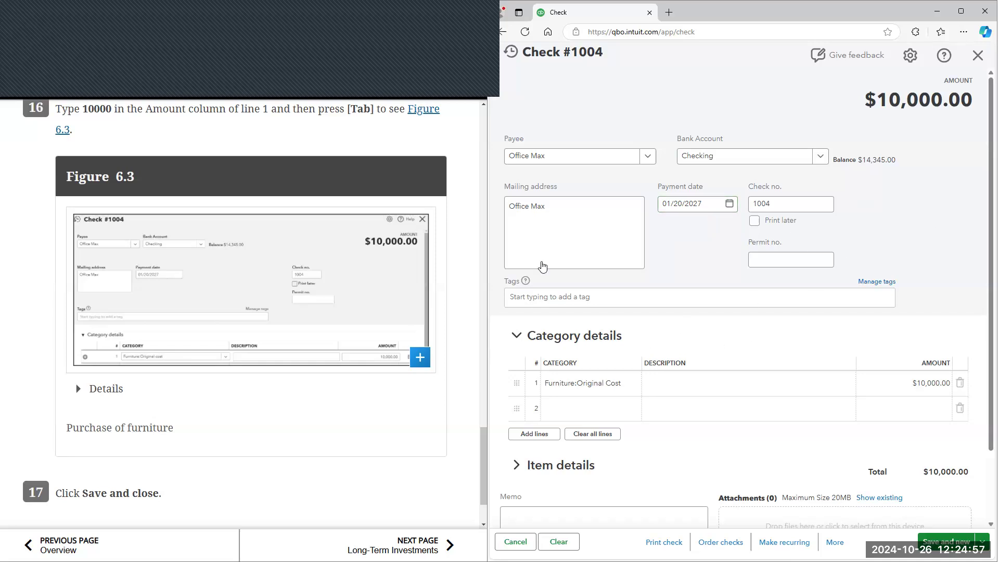
scroll(543, 267, down, 1)
scroll(206, 315, down, 2)
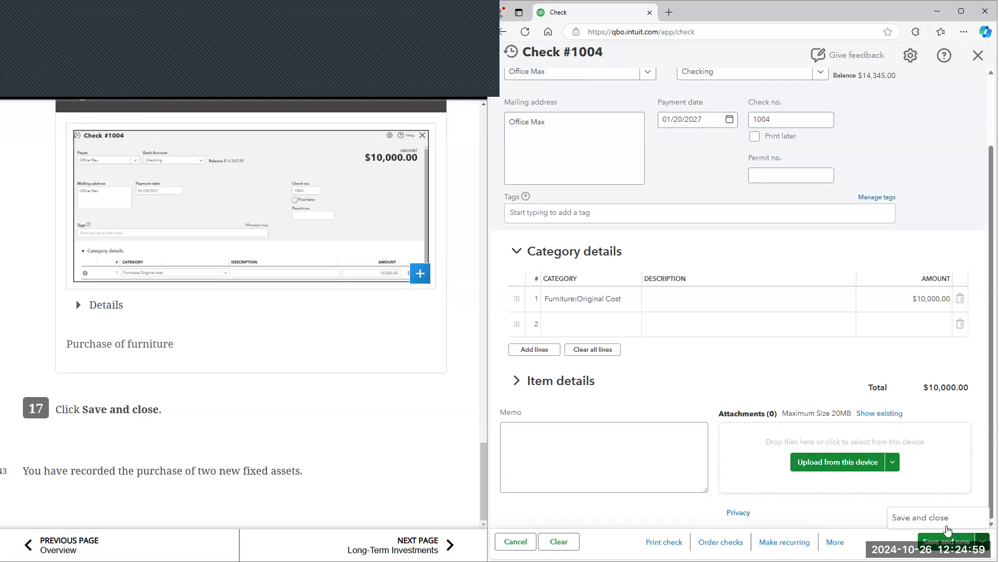
click(929, 541)
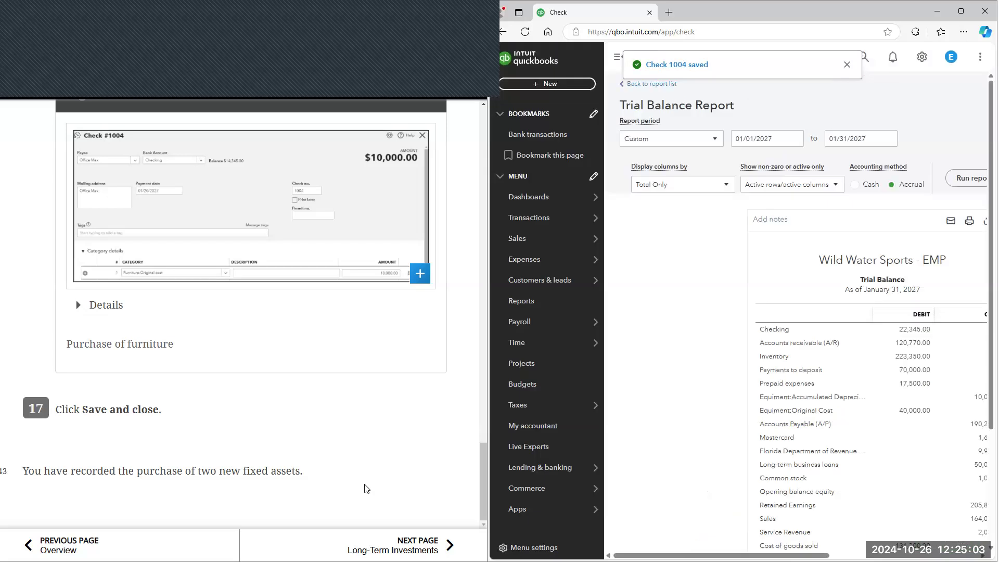
Go to the textbook's Long-Term Investments instructions and start a new check
click(373, 537)
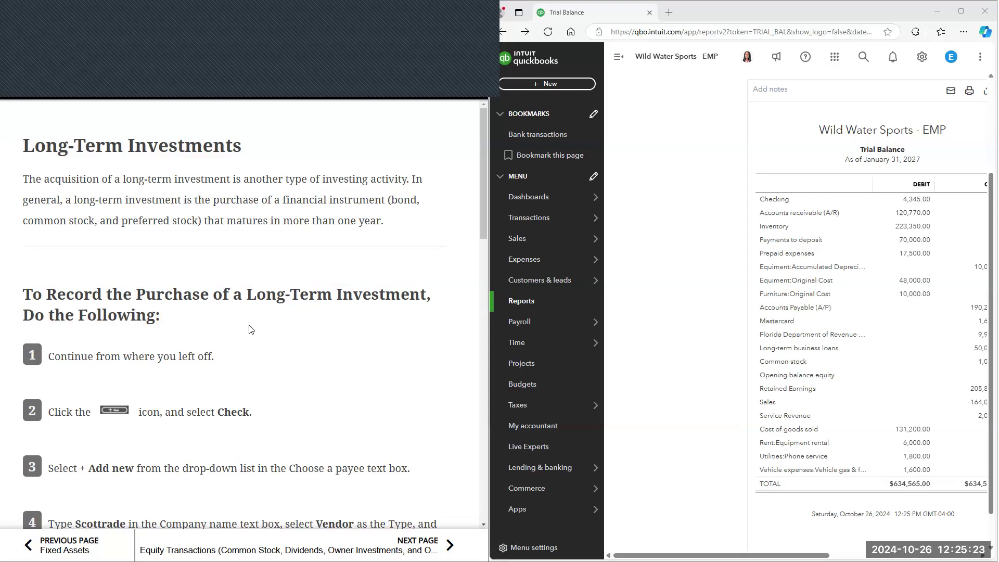
scroll(255, 323, down, 1)
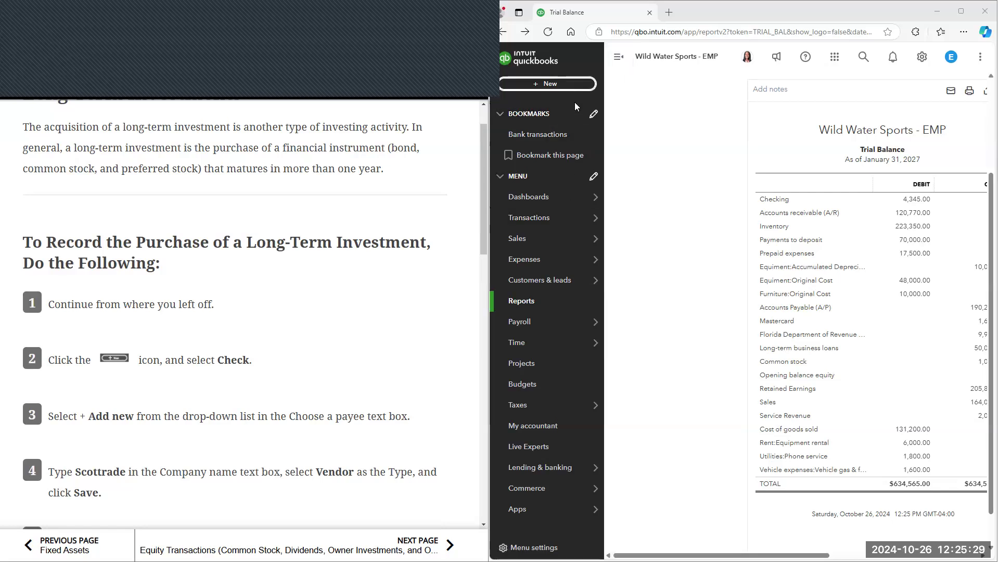
click(570, 87)
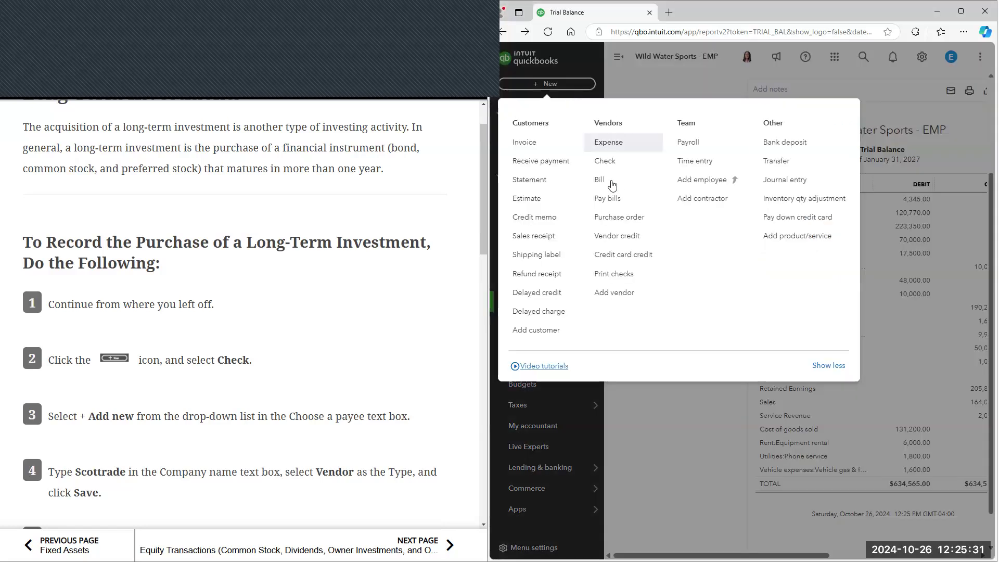
click(599, 163)
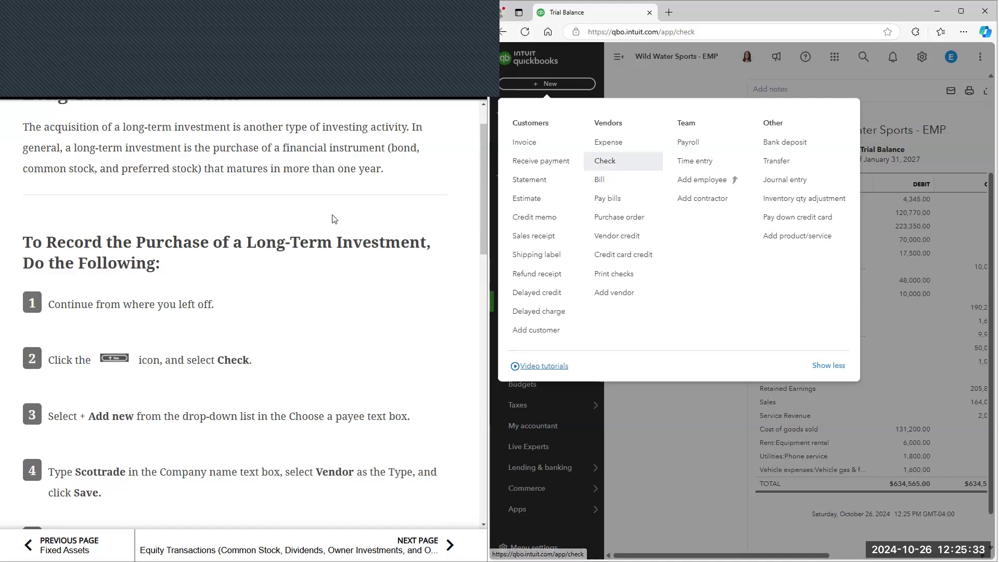
scroll(385, 223, down, 3)
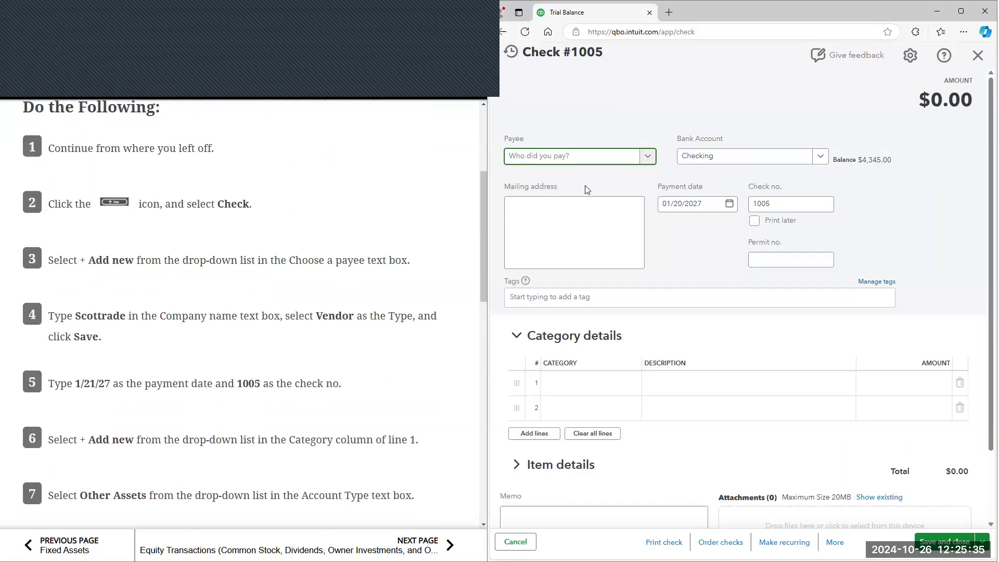
Add Scottrade as a new vendor from the payee list and save it as the check's payee
click(648, 157)
click(603, 174)
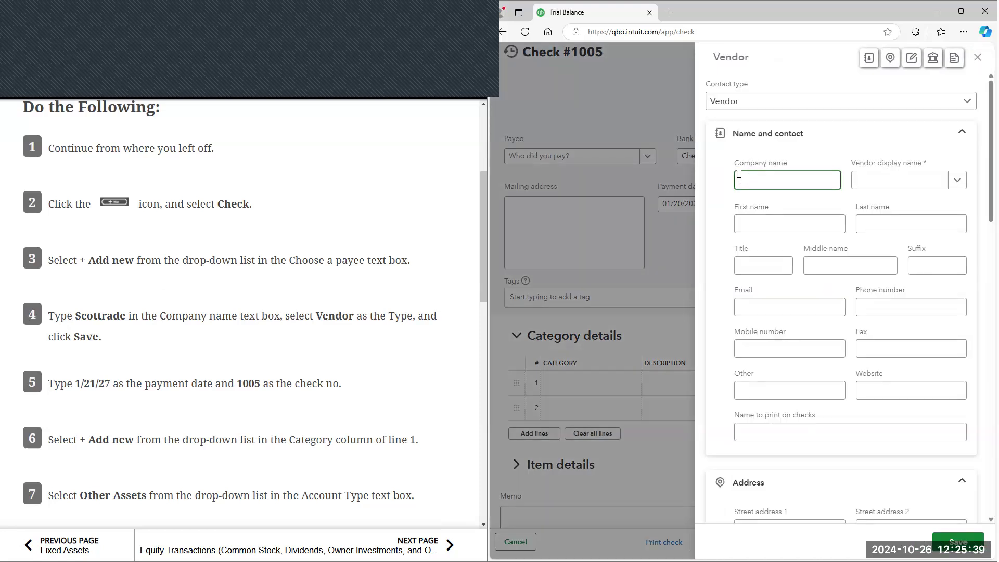
text(Scottrad)
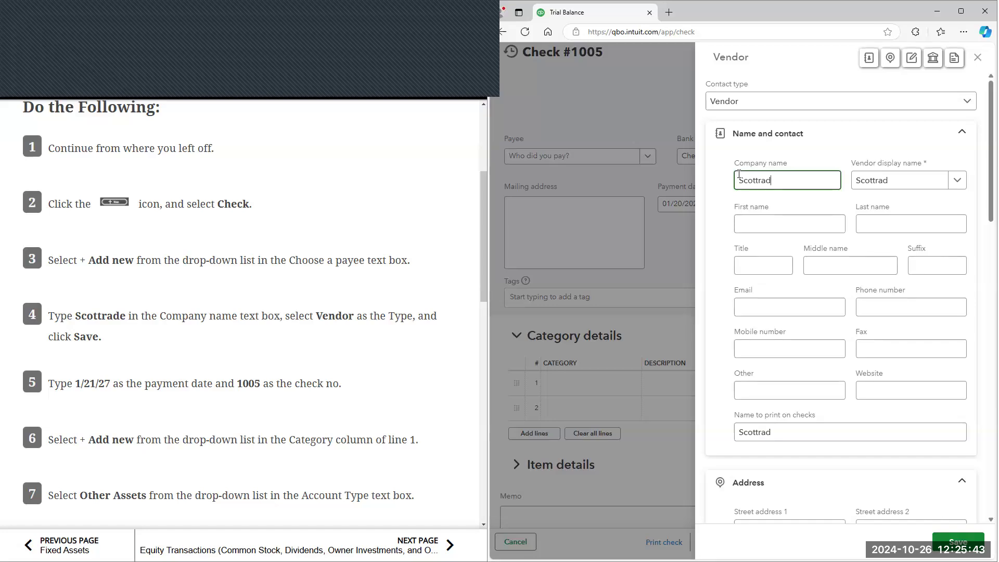
click(958, 541)
Set the Scottrade check's payment date to 01/21/2027, keeping 1005 as the check number
click(692, 204)
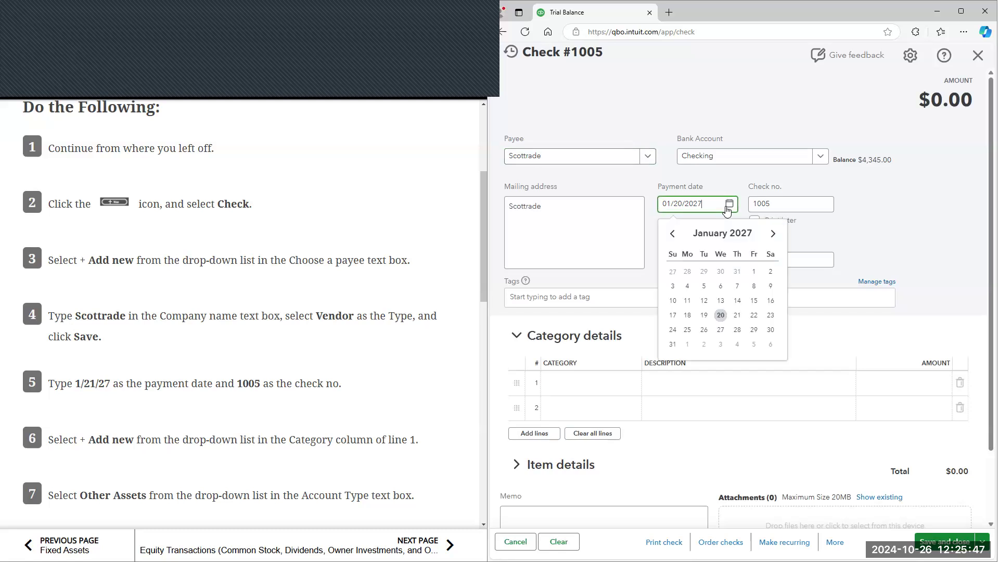
click(738, 316)
click(788, 203)
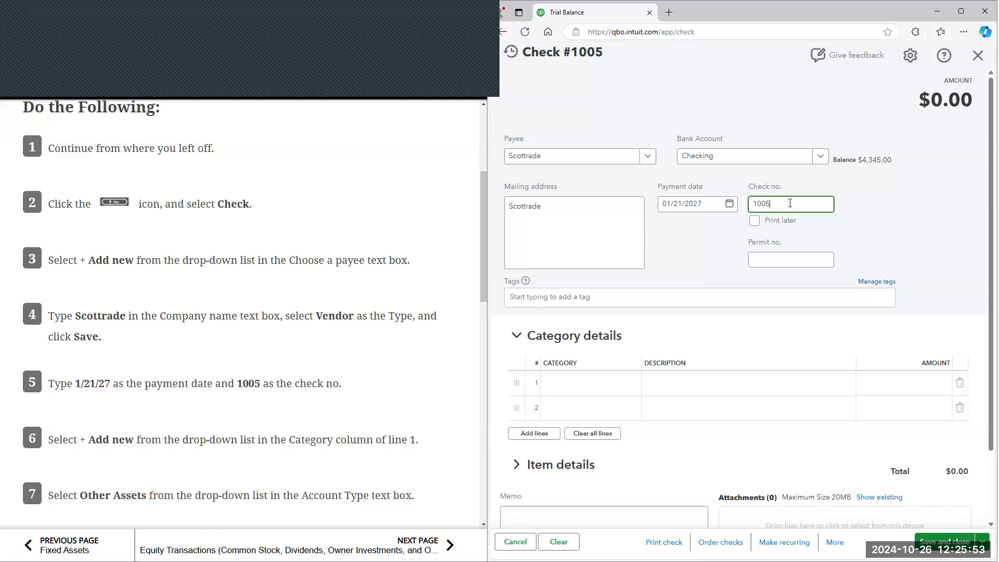
Start adding a new account as the category of line 1 and set its account type to Other Assets
scroll(348, 305, down, 2)
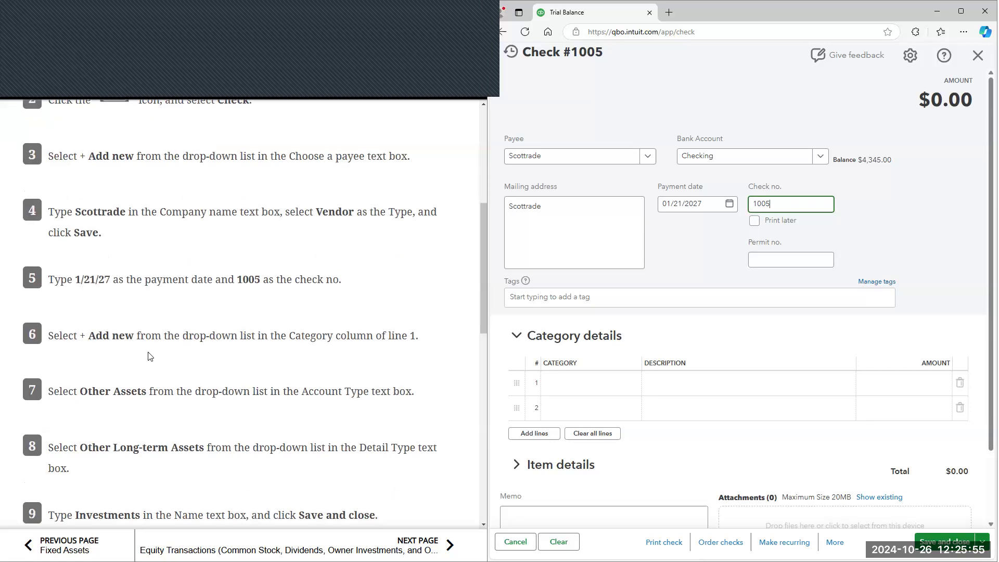
scroll(301, 357, down, 1)
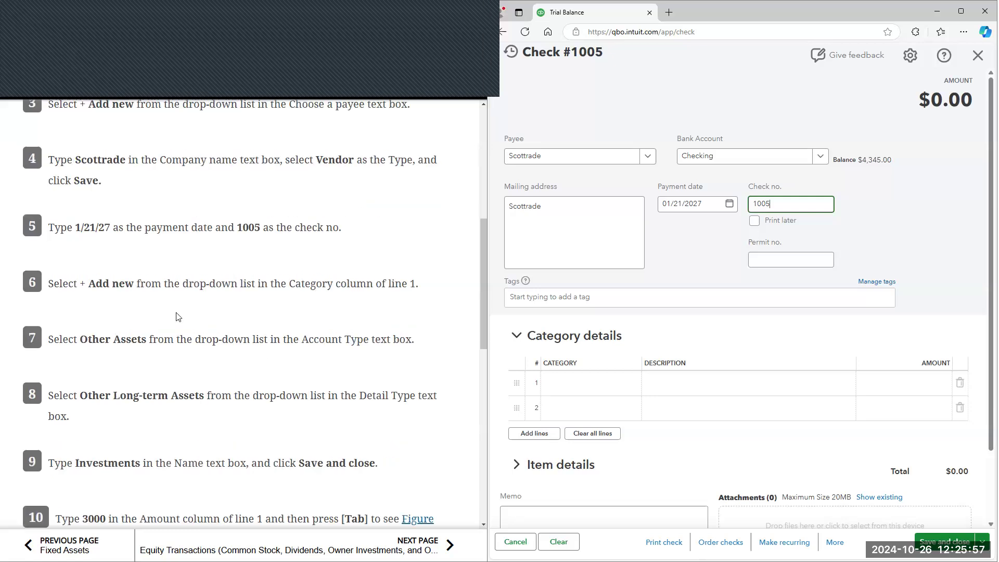
scroll(606, 349, down, 1)
click(599, 333)
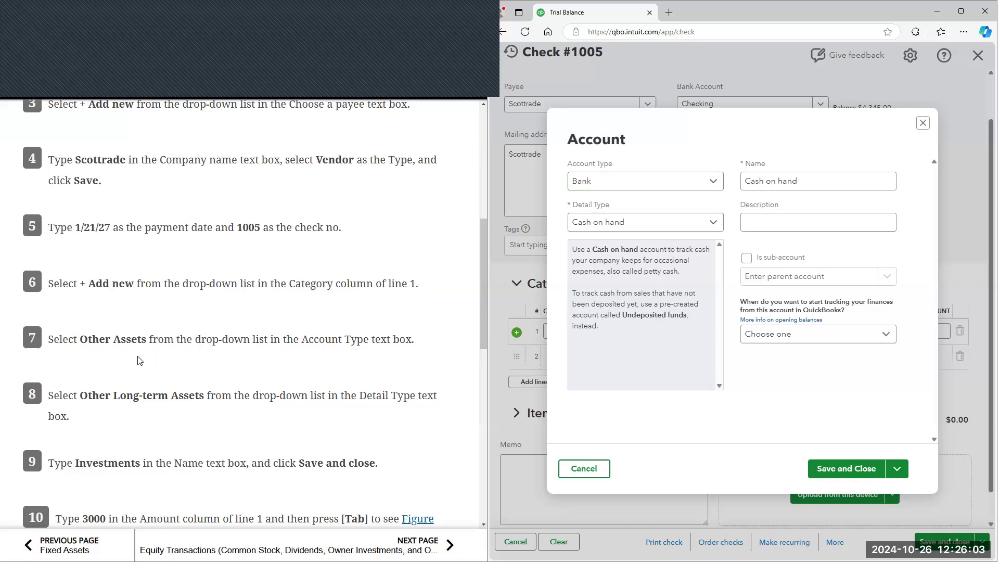
click(657, 181)
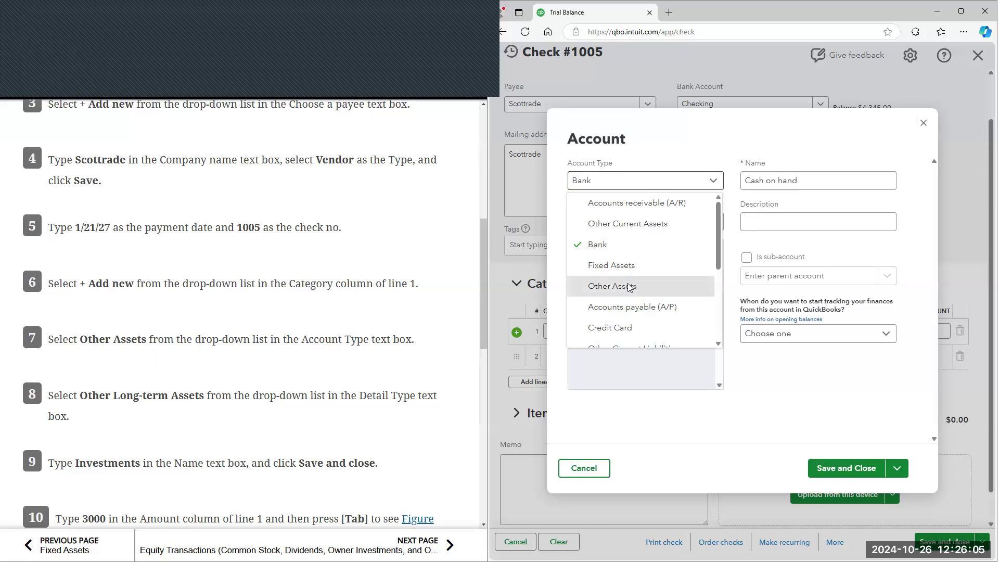
click(629, 287)
Set the new account's detail type to Other Long-term Assets, name it Investments, and save it
scroll(130, 380, down, 2)
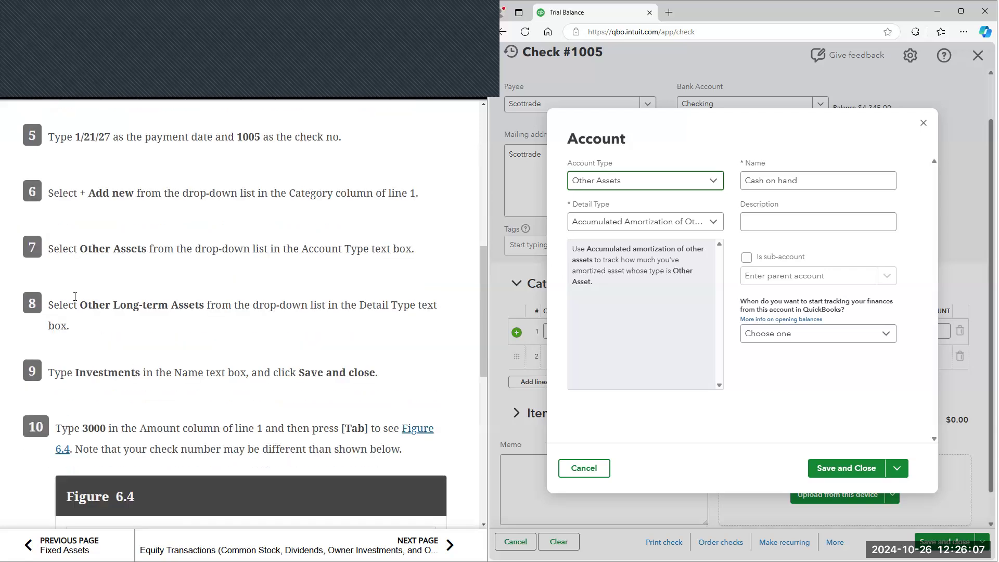
scroll(75, 296, down, 1)
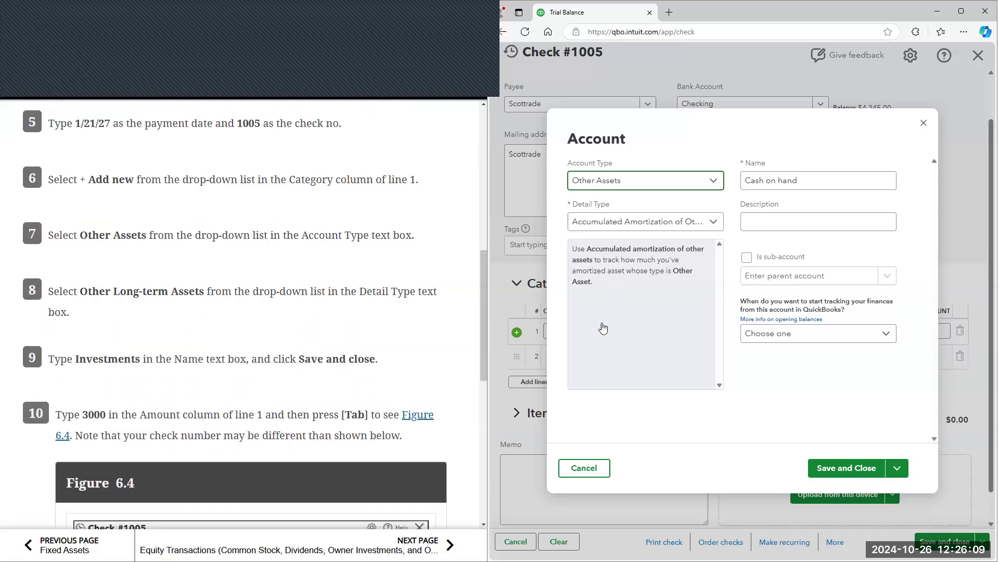
click(596, 347)
click(597, 348)
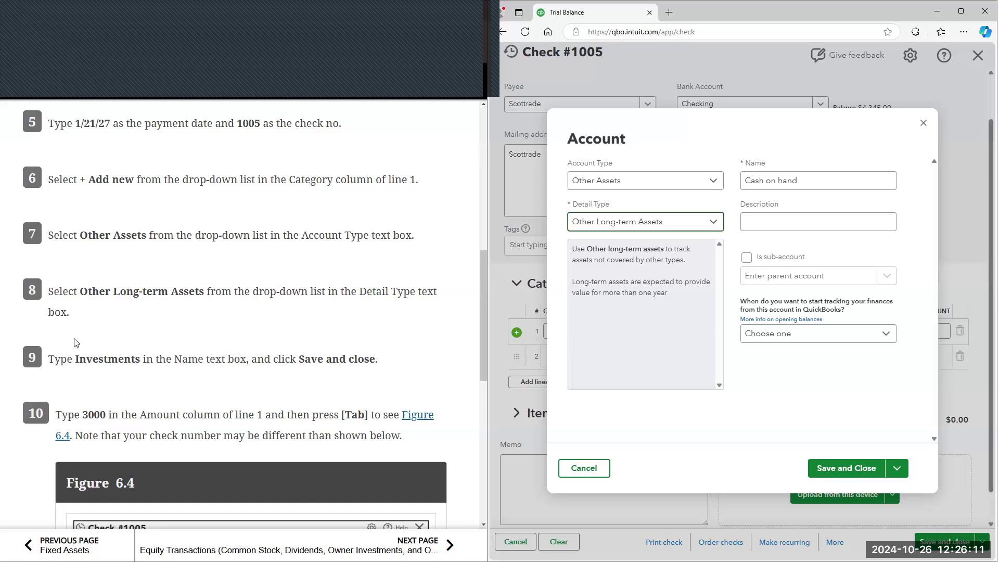
key(Tab)
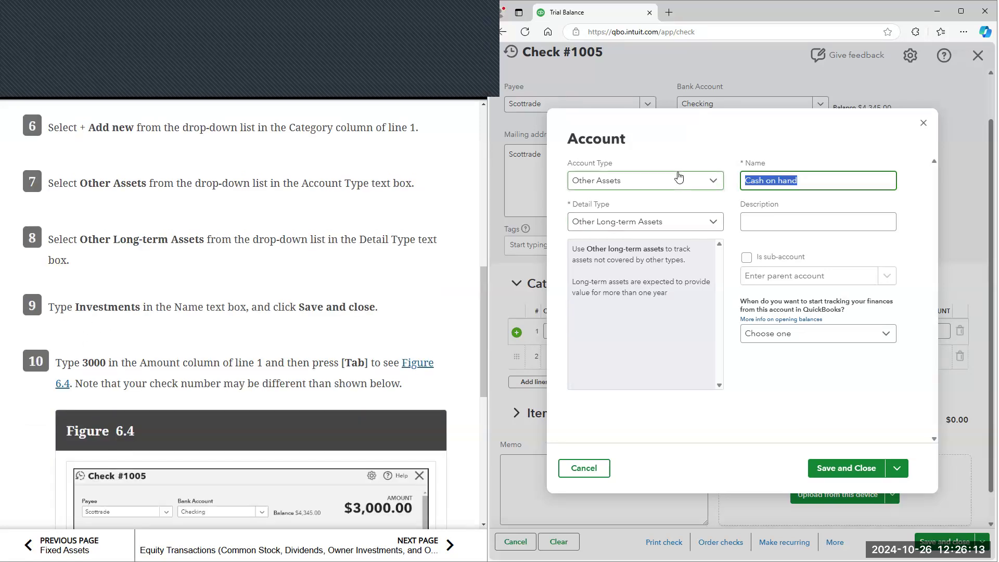
text(Investments)
click(858, 468)
Enter 3000 as the amount of the Investments line on the Scottrade check
scroll(250, 325, down, 2)
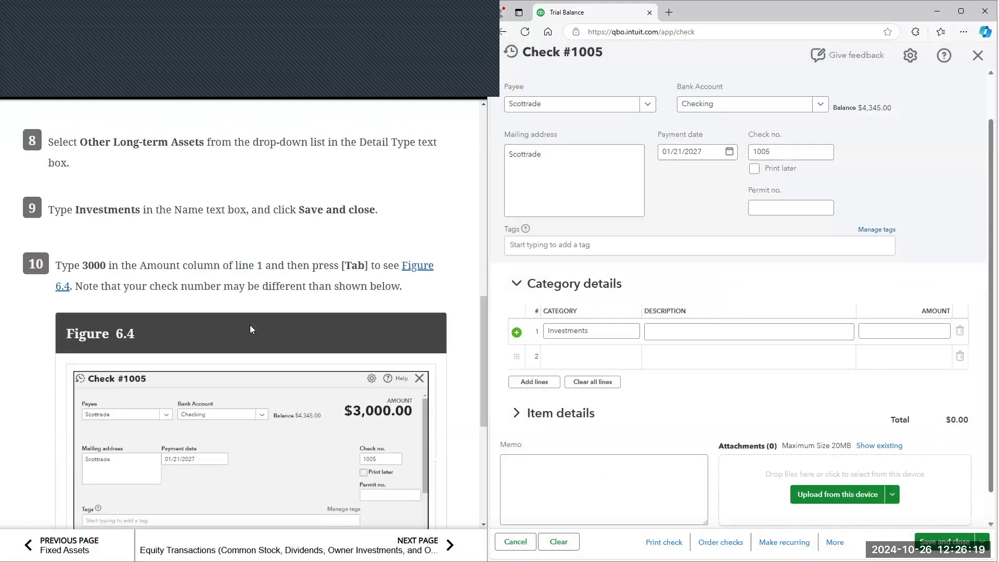
scroll(246, 330, down, 1)
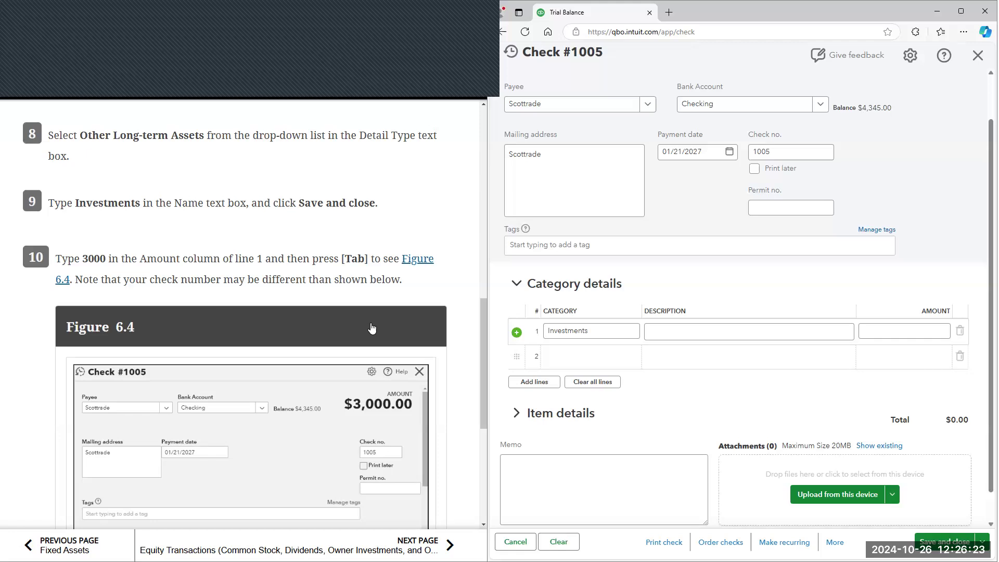
click(907, 325)
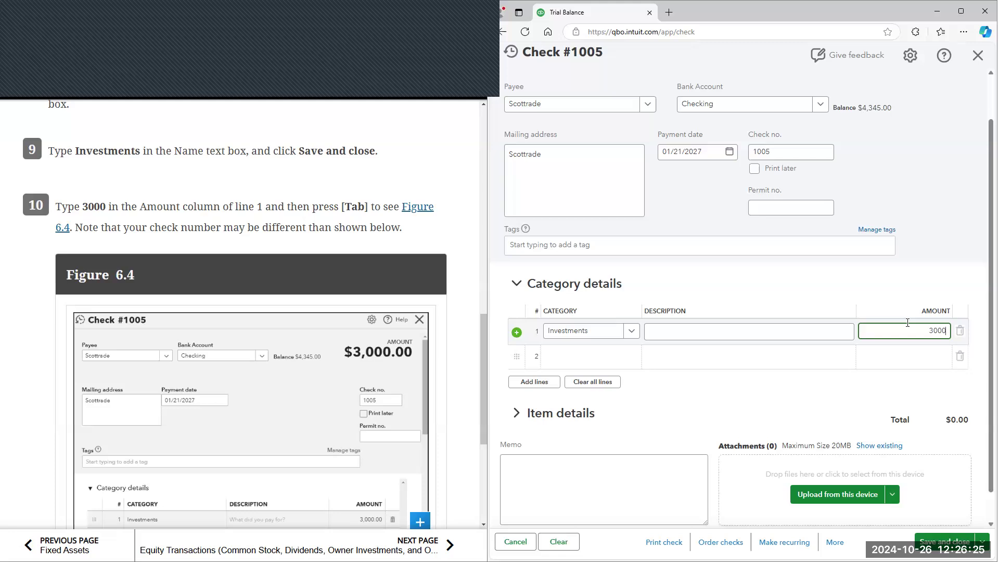
text(3000)
key(Tab)
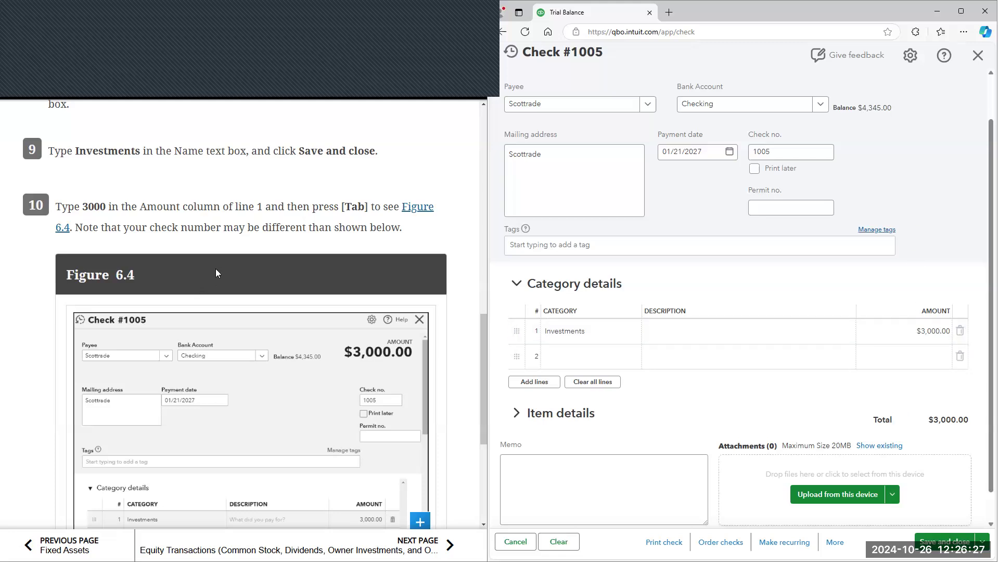
Compare the Scottrade check with textbook Figure 6.4, and save and close it
scroll(210, 252, down, 1)
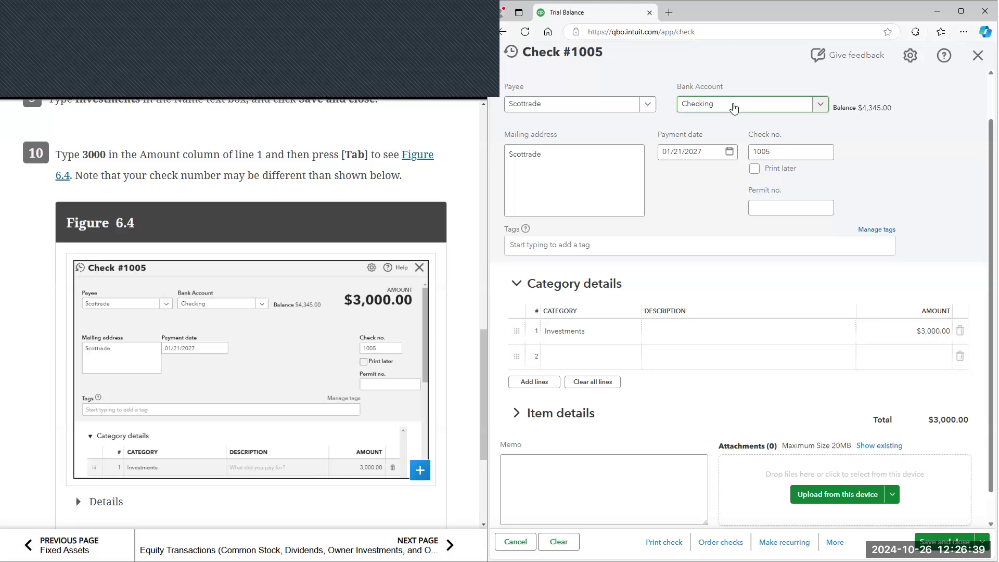
scroll(674, 210, down, 1)
scroll(373, 399, down, 1)
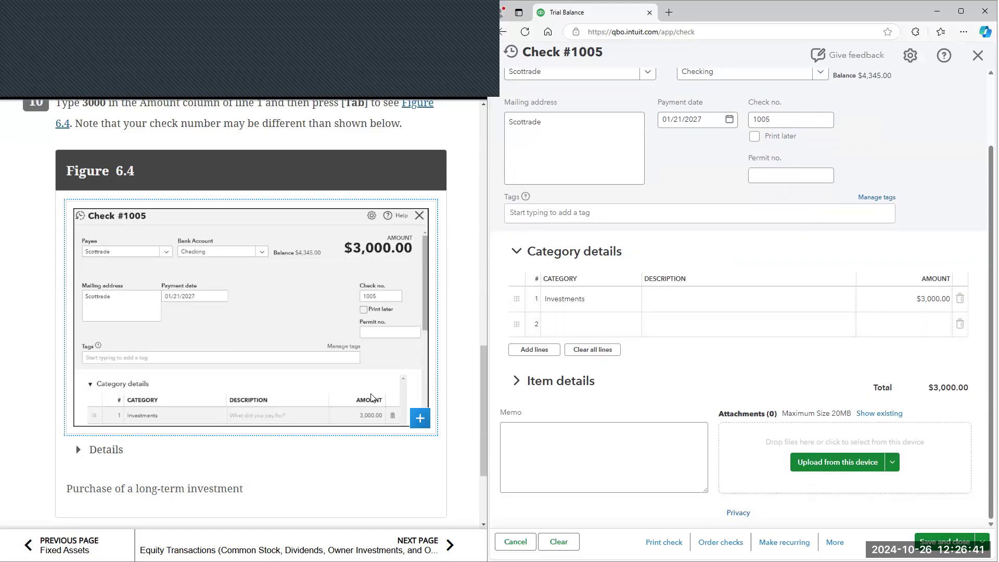
scroll(373, 398, down, 3)
click(943, 543)
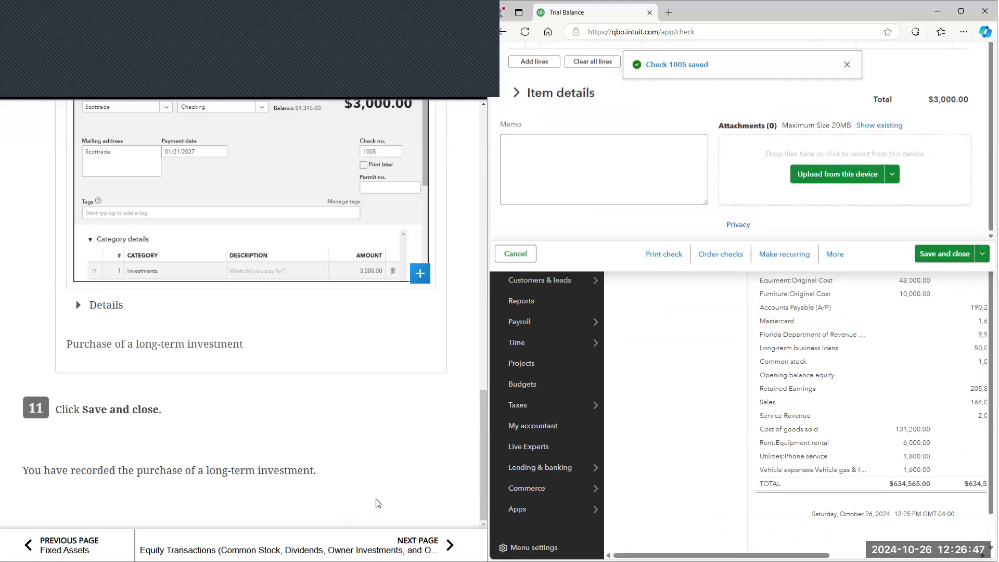
Go to the textbook's Equity Transactions page and read through to the instructions for recording the sale of stock
click(406, 532)
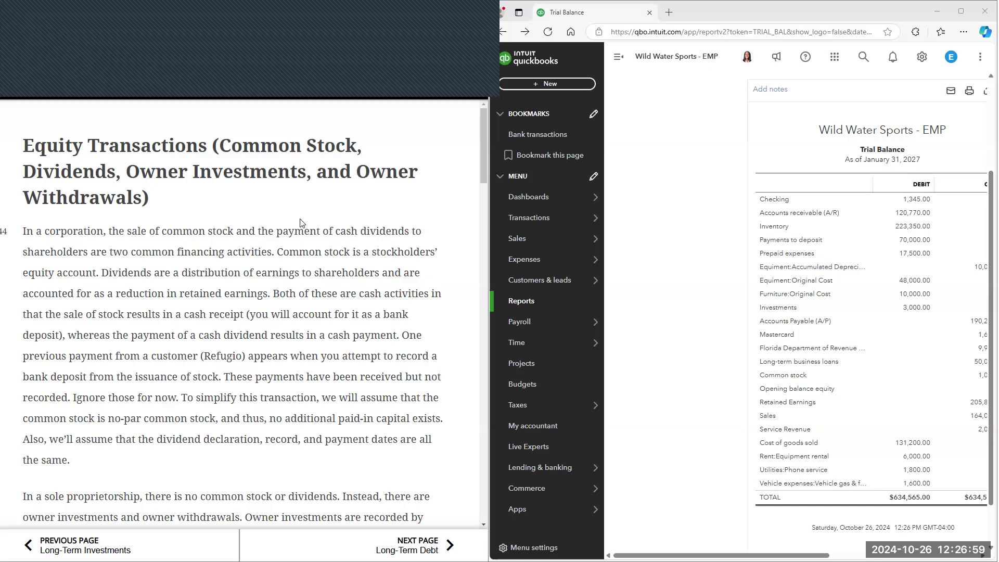
scroll(177, 255, down, 1)
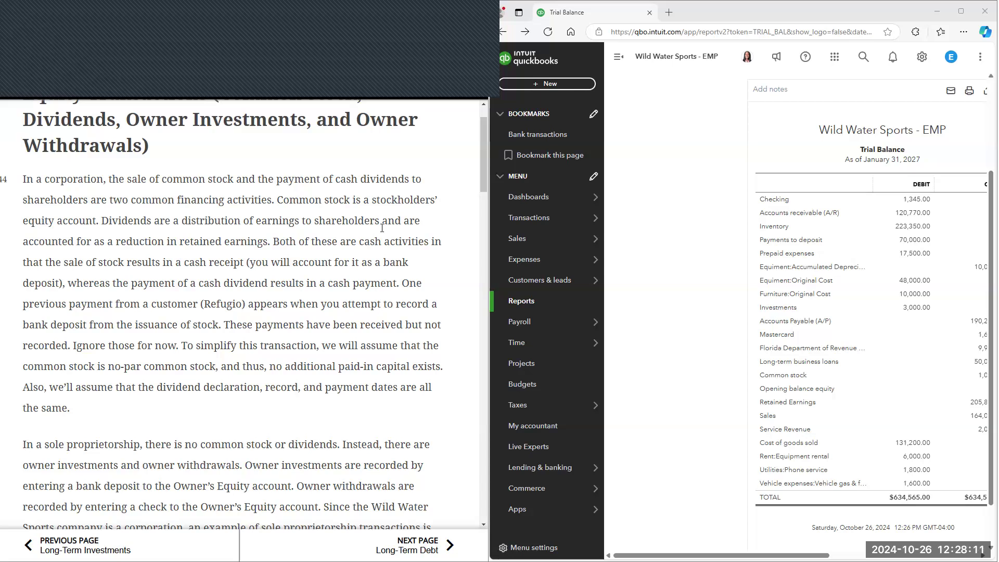
scroll(380, 250, down, 2)
scroll(382, 251, down, 1)
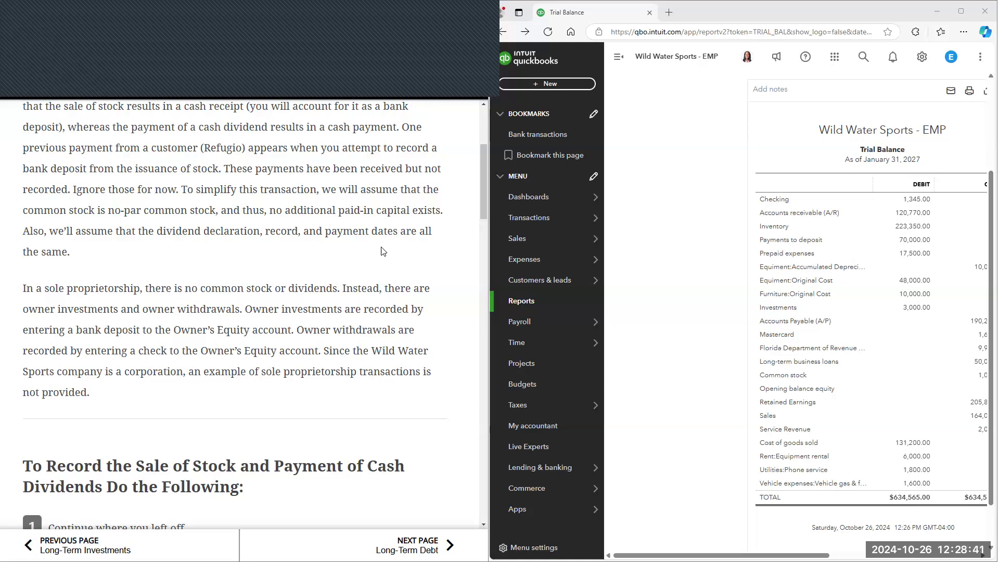
scroll(383, 252, down, 2)
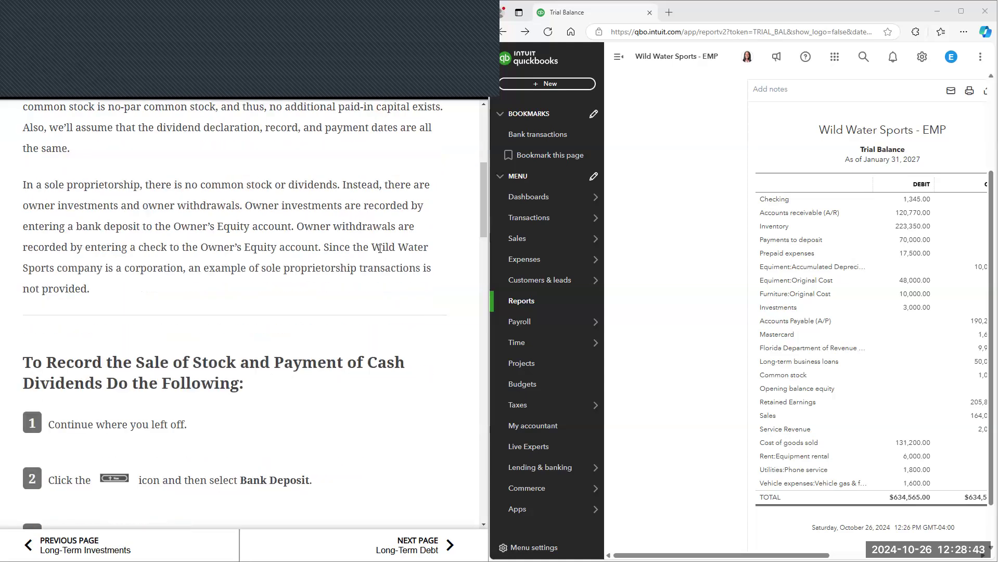
scroll(379, 253, down, 2)
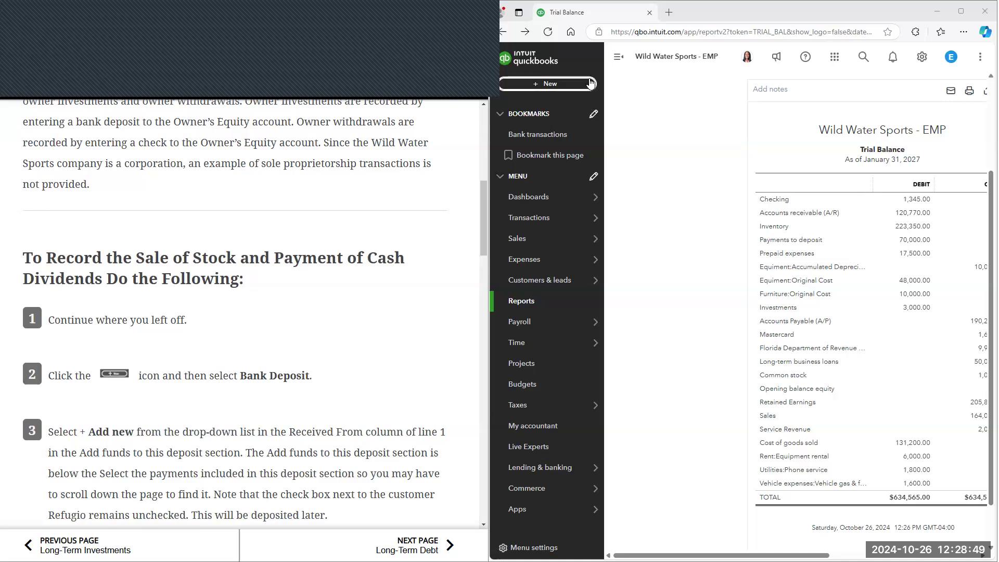
Start a new bank deposit and review the textbook's instructions for adding funds to it
click(563, 84)
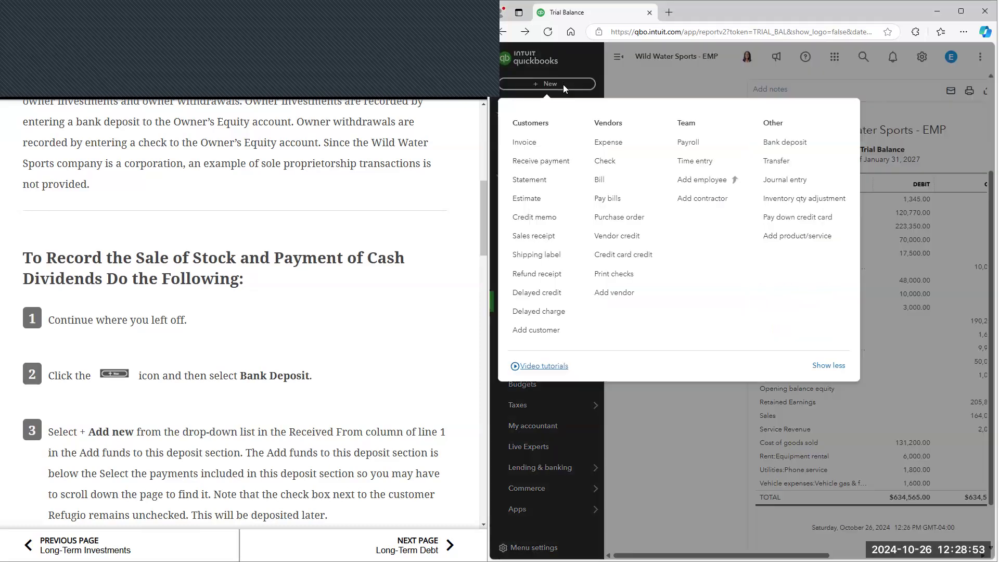
click(824, 145)
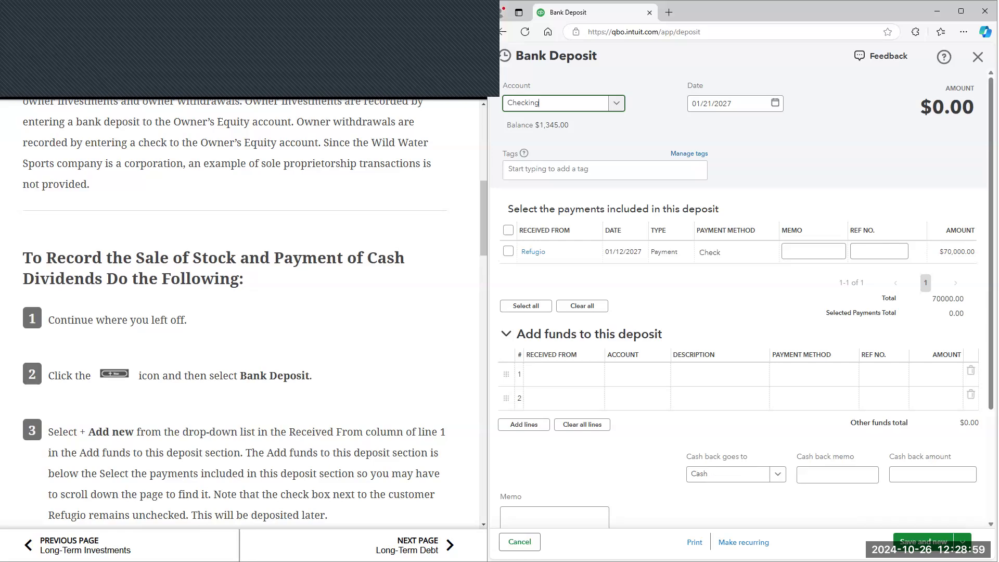
click(317, 368)
scroll(357, 353, down, 1)
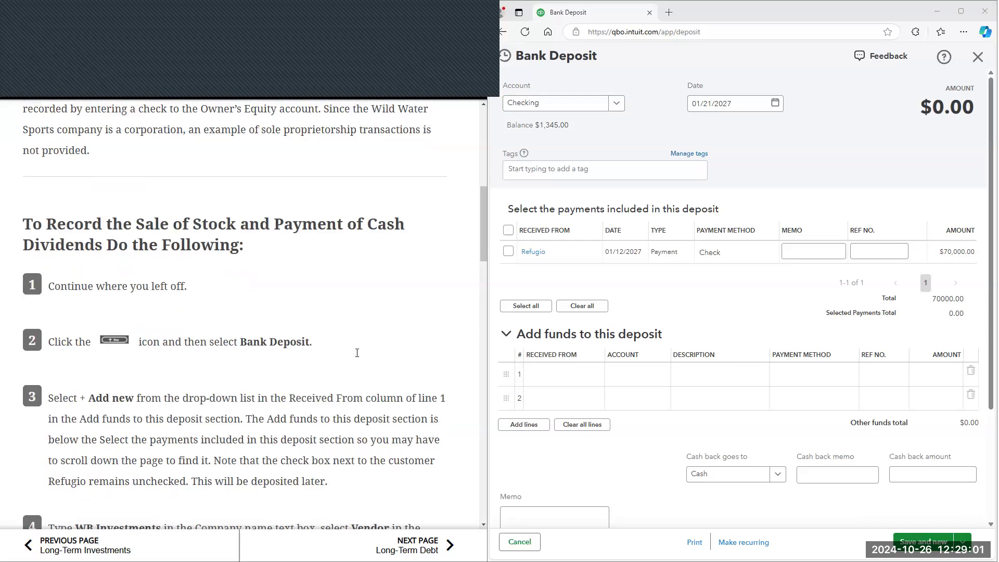
scroll(357, 353, down, 2)
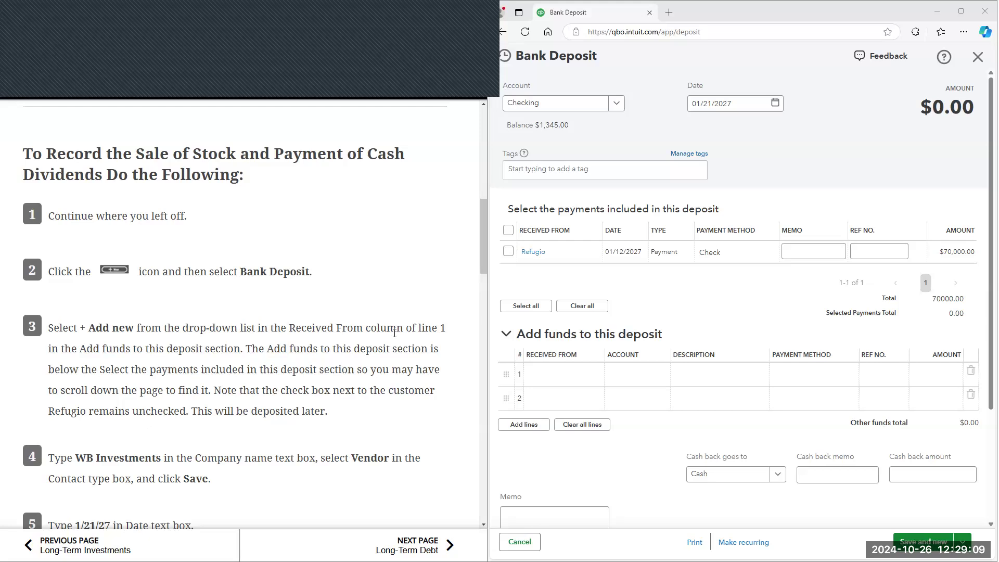
click(545, 382)
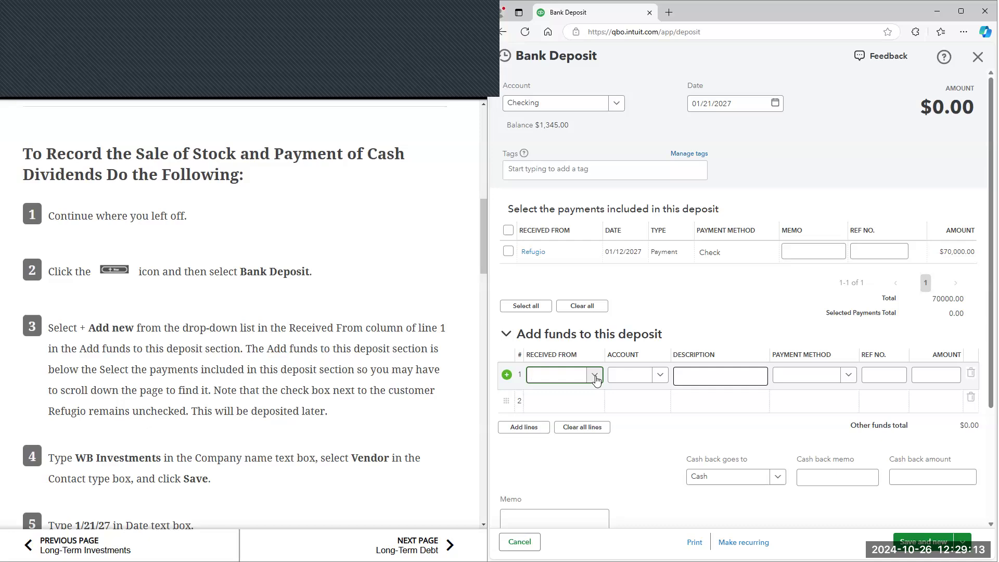
click(594, 375)
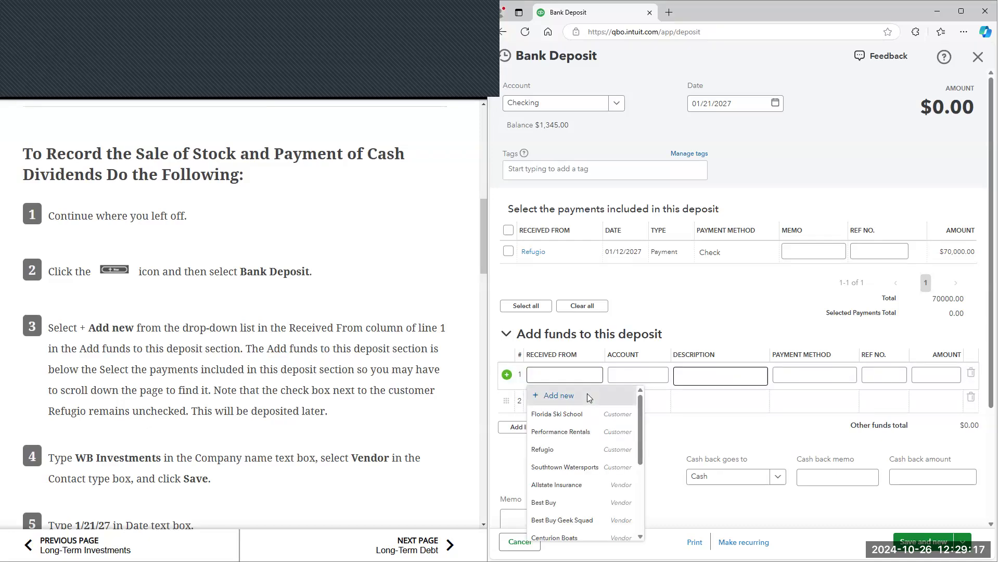
click(588, 397)
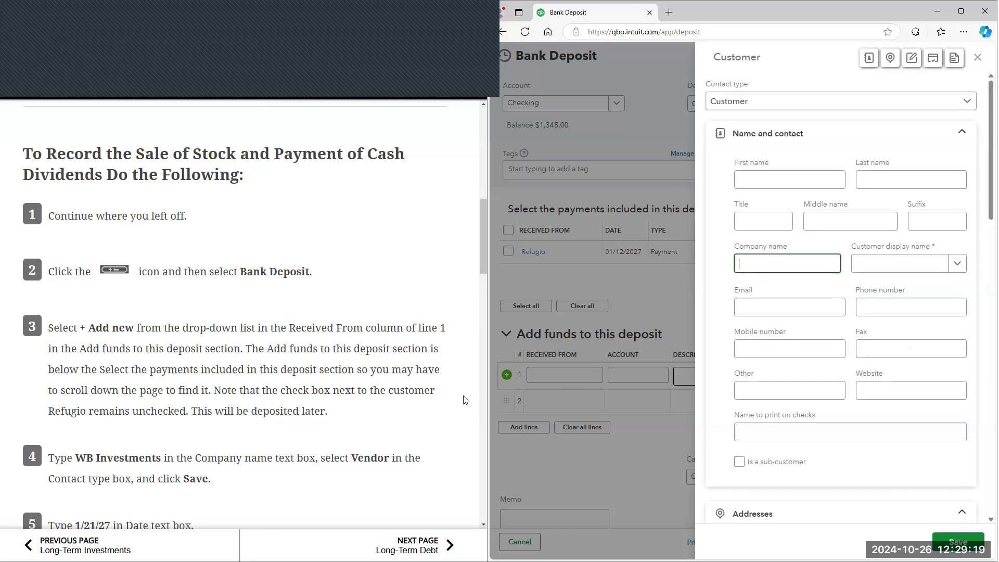
click(759, 181)
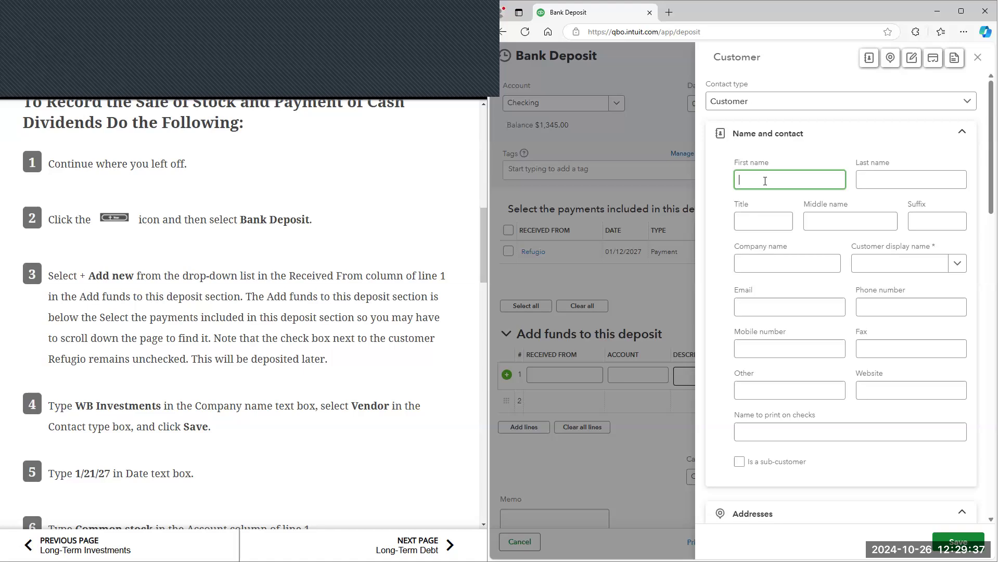
text(WB Investments)
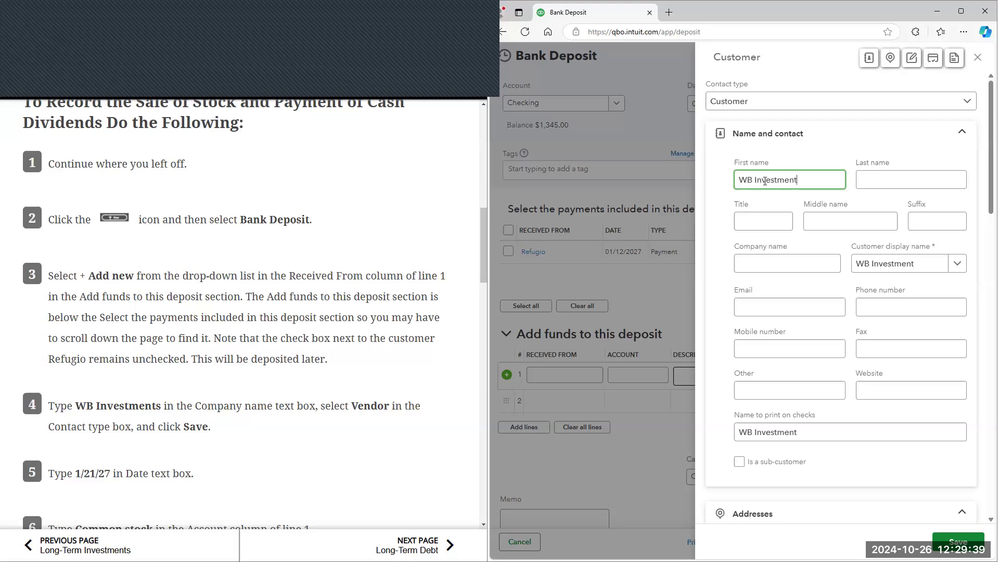
click(864, 183)
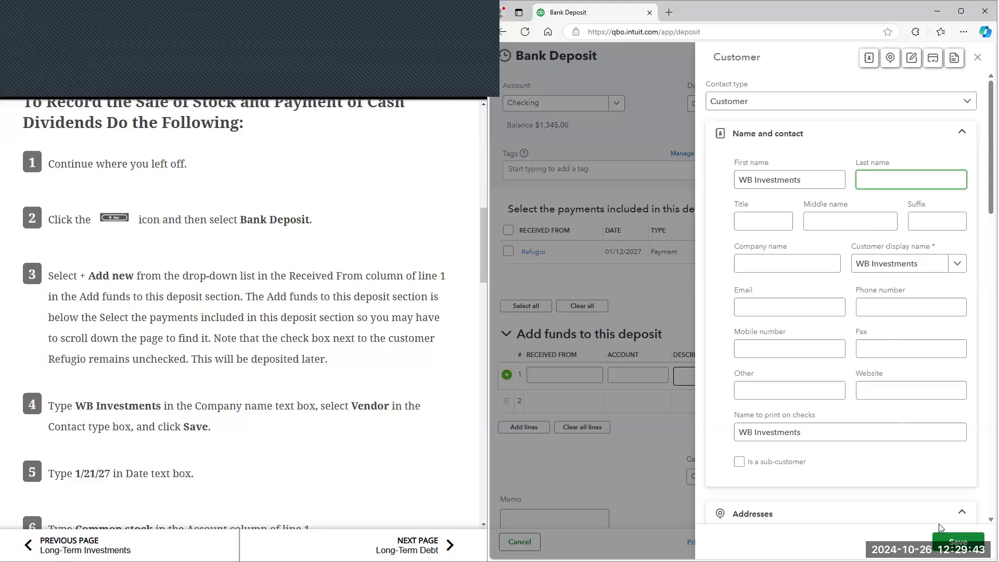
click(824, 101)
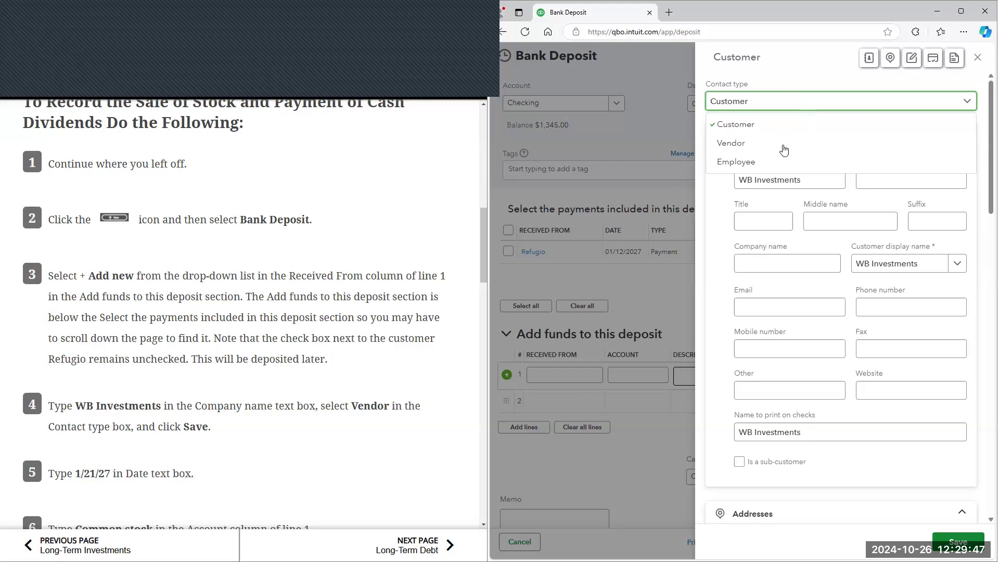
click(774, 162)
click(774, 108)
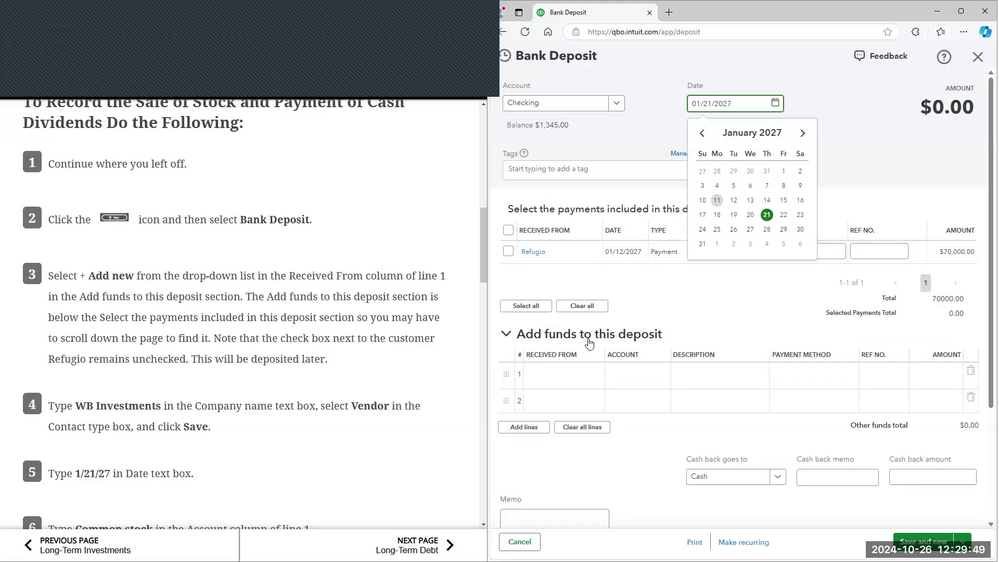
Add WB Investments as a new vendor in the Received From field of the deposit's first added-funds line
click(598, 381)
click(552, 394)
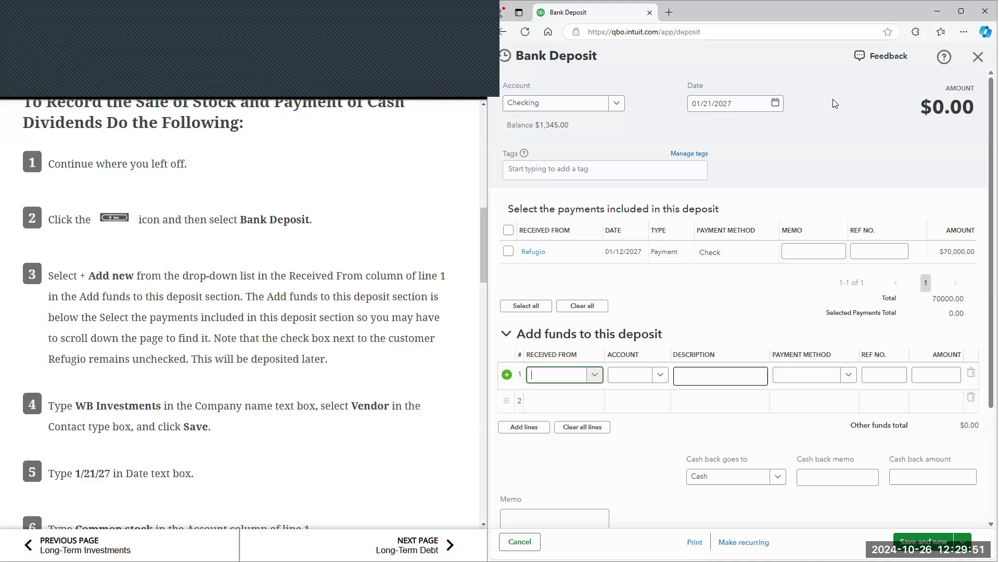
click(759, 151)
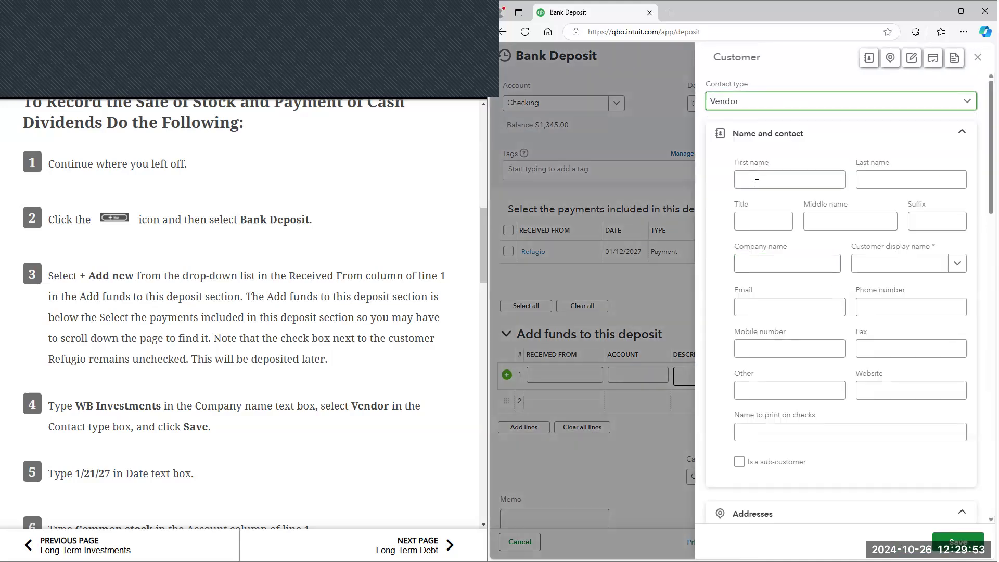
click(762, 180)
text(WB investments)
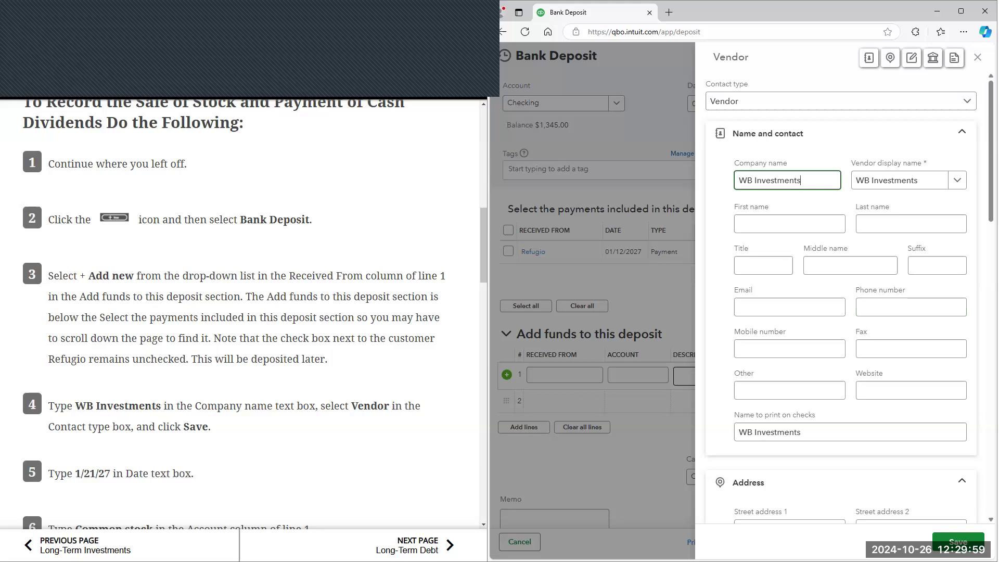
click(957, 542)
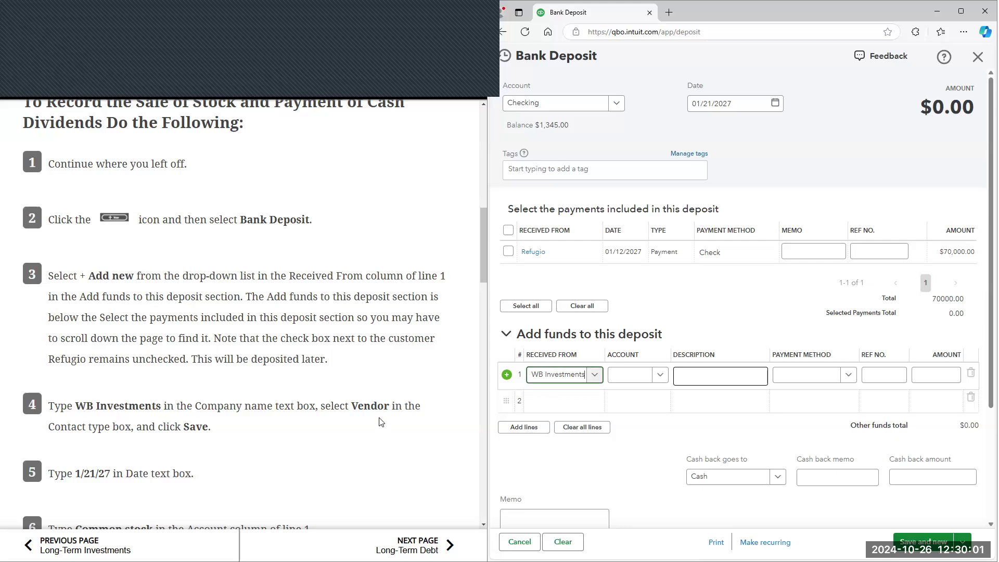
Set the account of the WB Investments deposit line to Common stock
scroll(443, 312, down, 1)
click(713, 104)
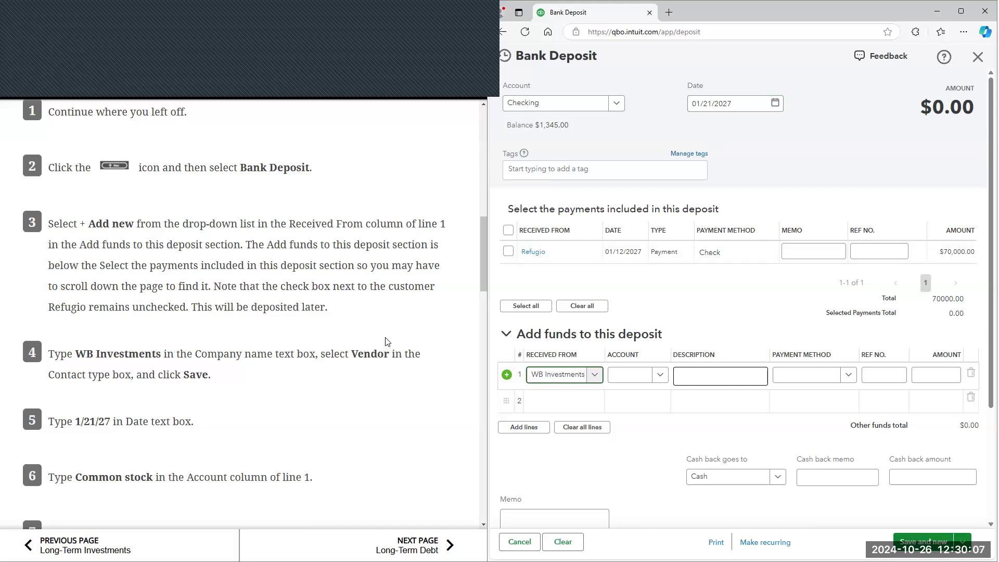
scroll(396, 328, down, 1)
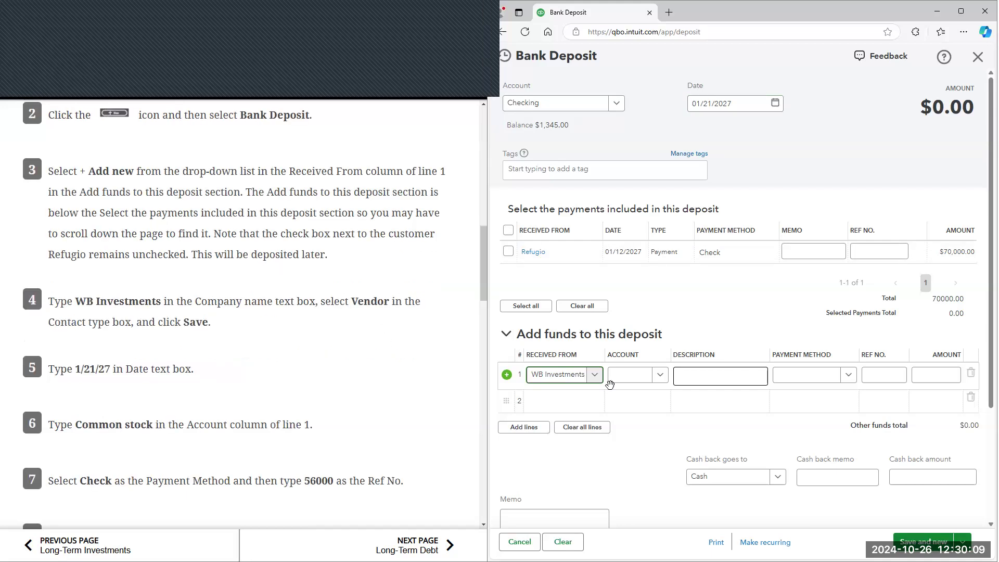
click(635, 371)
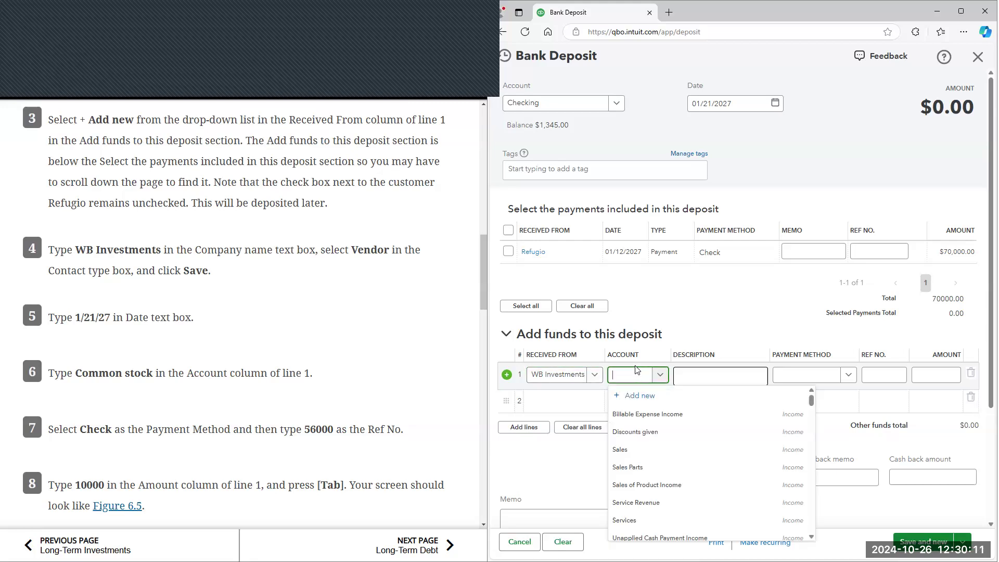
text(comm)
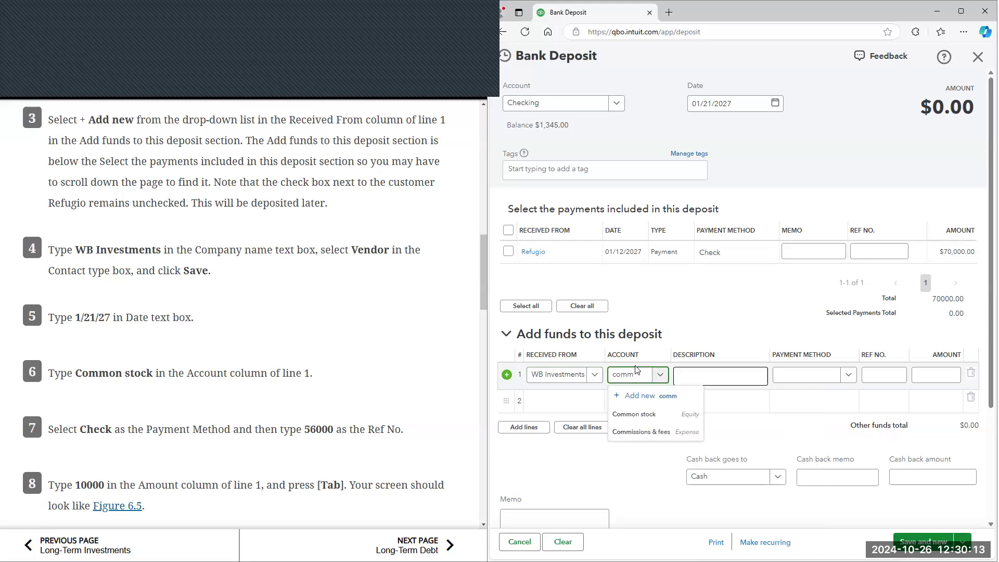
click(640, 412)
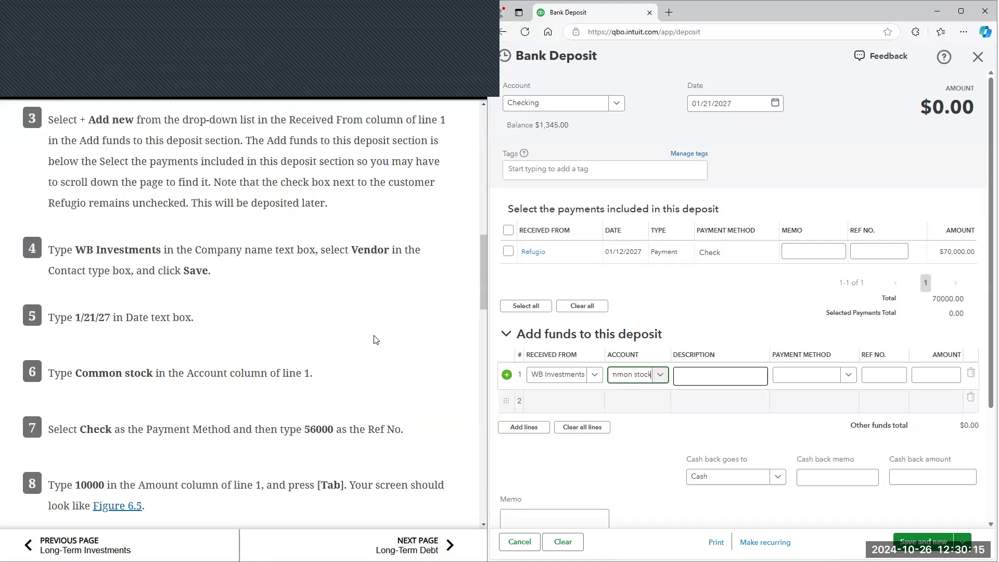
Give the WB Investments line the payment method Check, reference number 56000 and an amount of 10000
scroll(375, 339, down, 1)
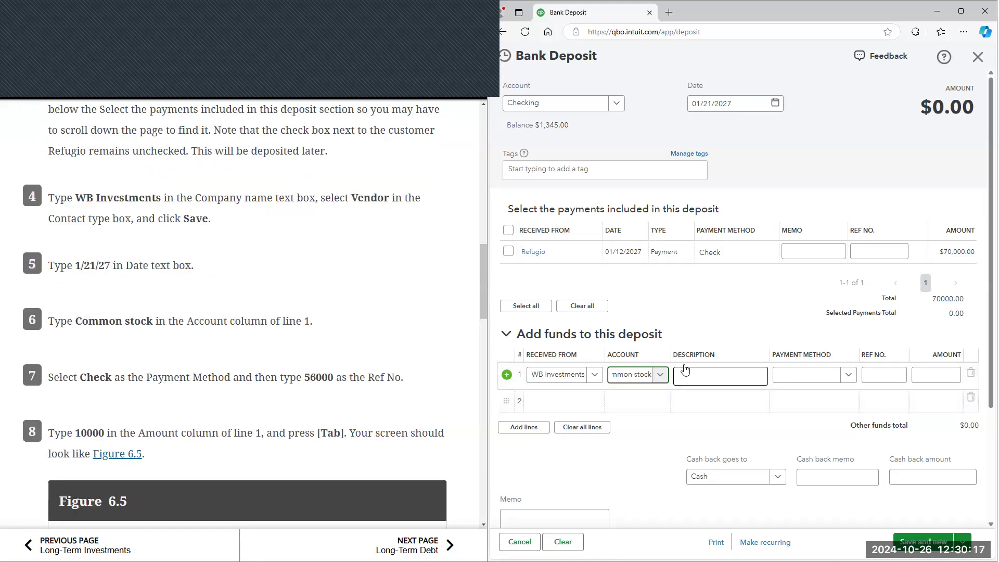
click(849, 375)
click(809, 437)
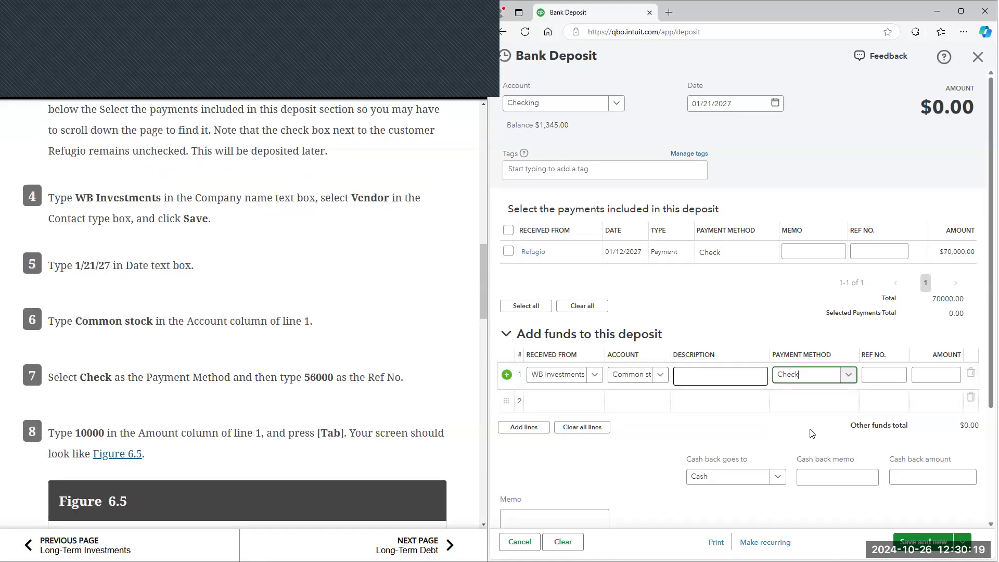
click(886, 374)
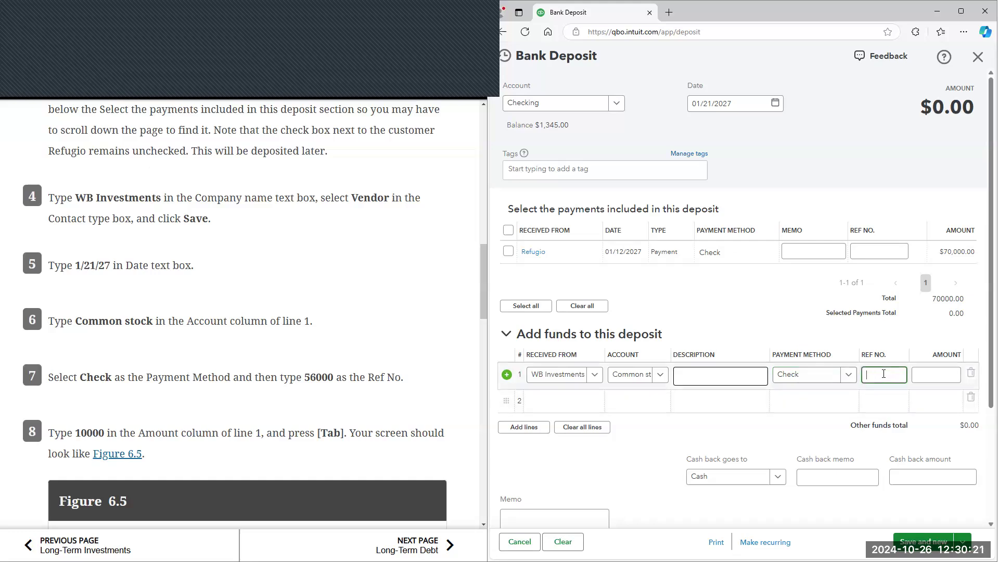
text(56000)
click(928, 378)
text(10000)
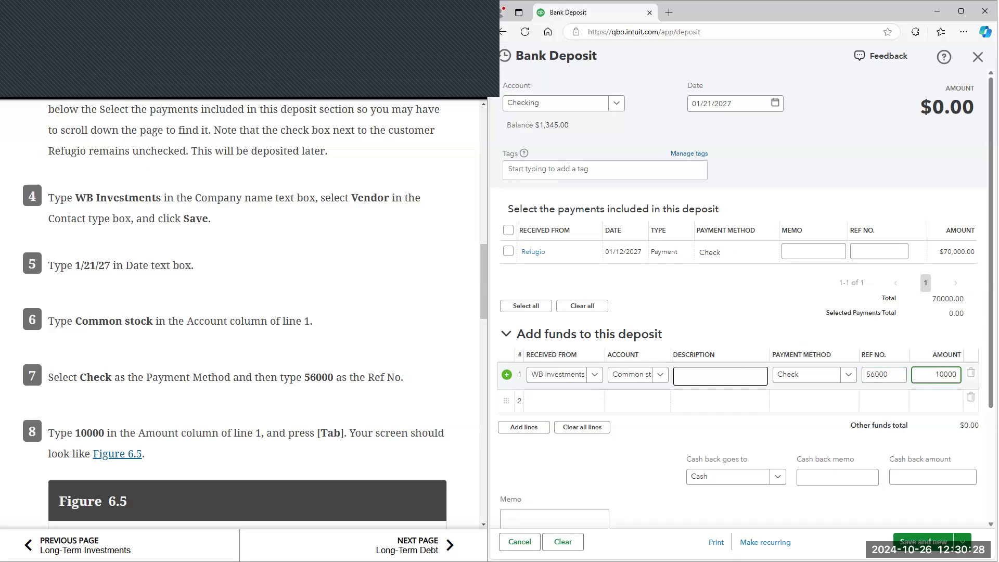
Compare the bank deposit with textbook Figure 6.5, and save and close it
scroll(259, 338, down, 4)
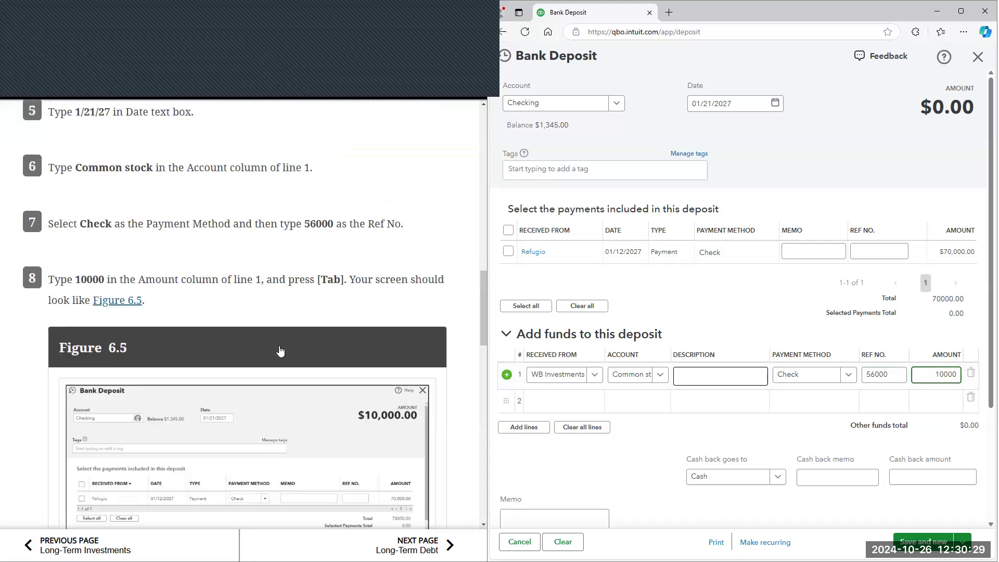
click(767, 158)
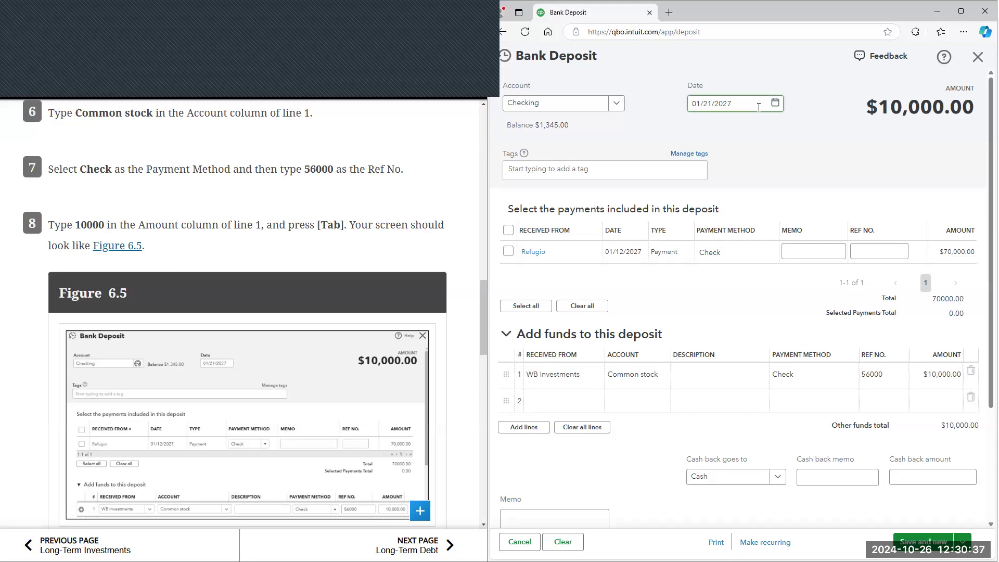
scroll(572, 224, down, 1)
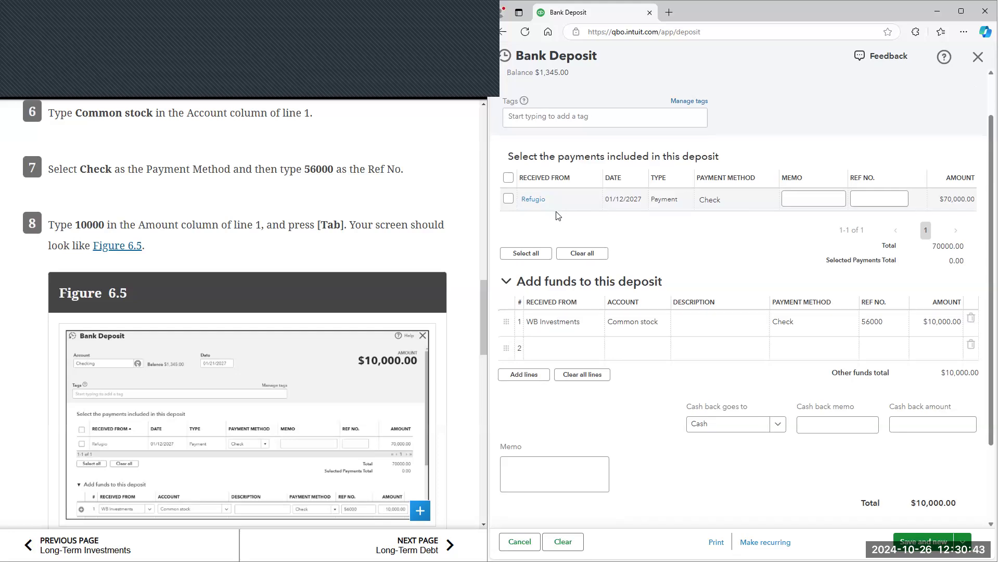
scroll(556, 216, down, 1)
scroll(463, 330, down, 1)
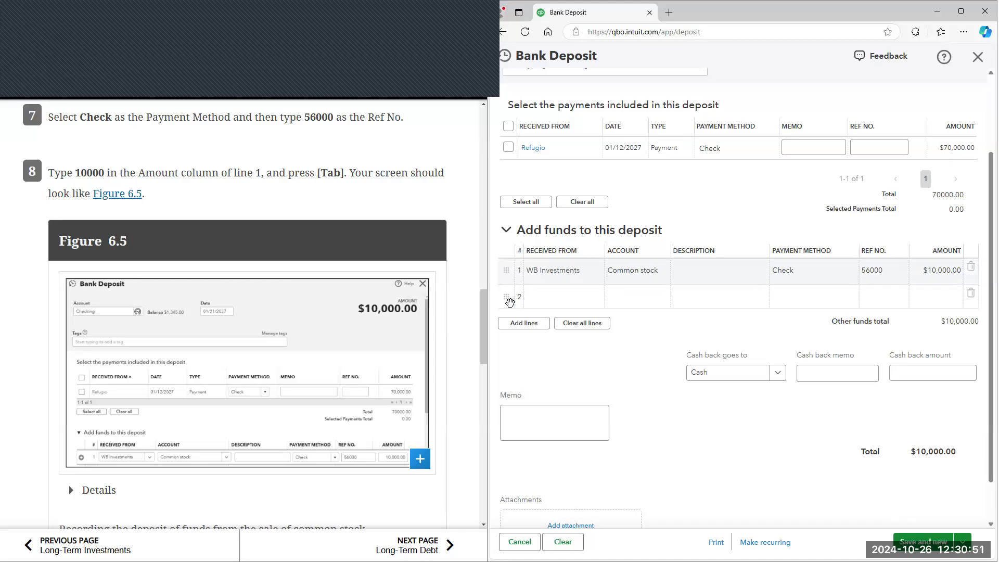
scroll(858, 286, down, 1)
scroll(378, 366, down, 2)
scroll(377, 366, down, 3)
scroll(378, 366, up, 1)
click(963, 542)
click(919, 518)
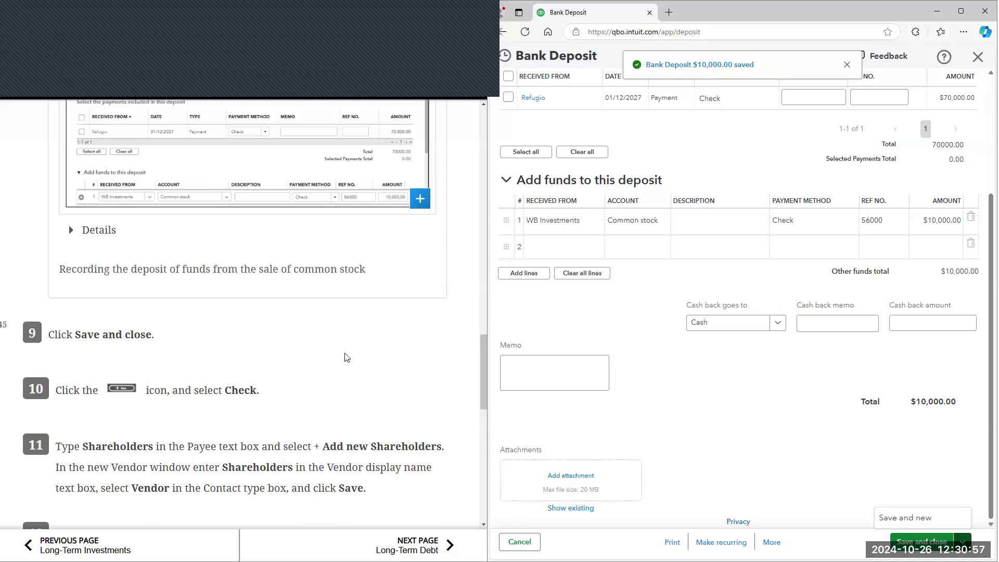
Start a new check for the dividend payment and enter Shareholders as the payee name
scroll(339, 353, down, 2)
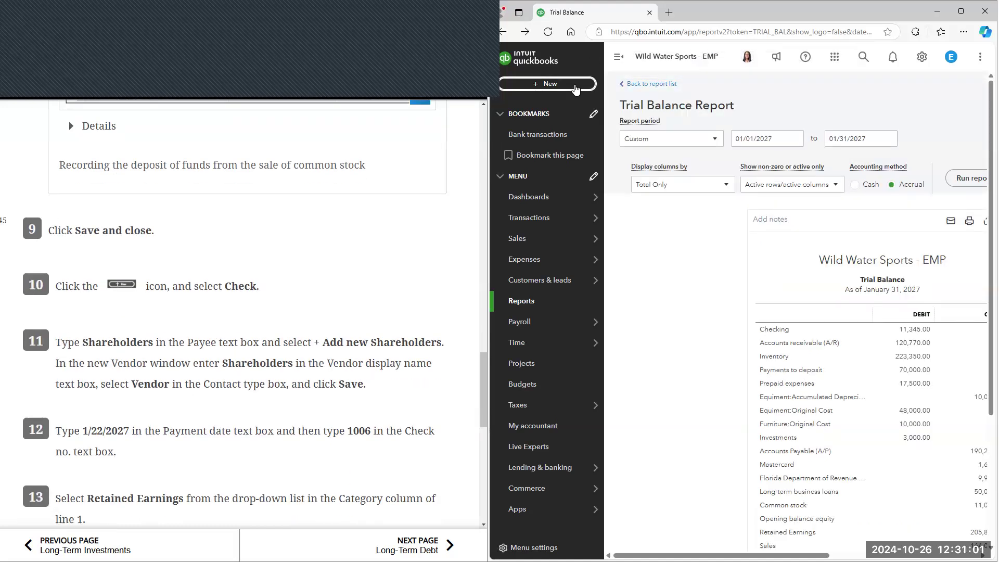
click(575, 87)
click(603, 161)
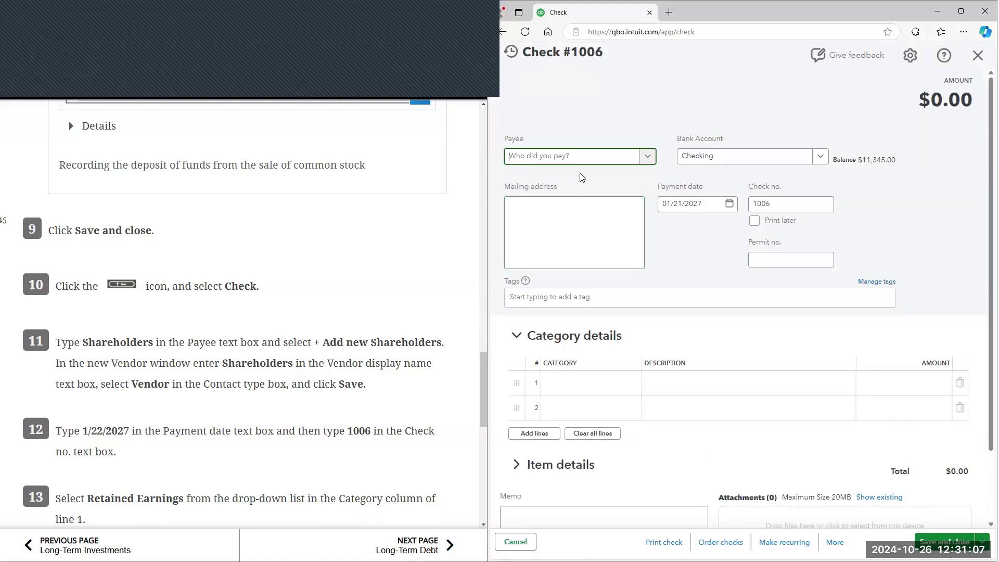
text(Sh)
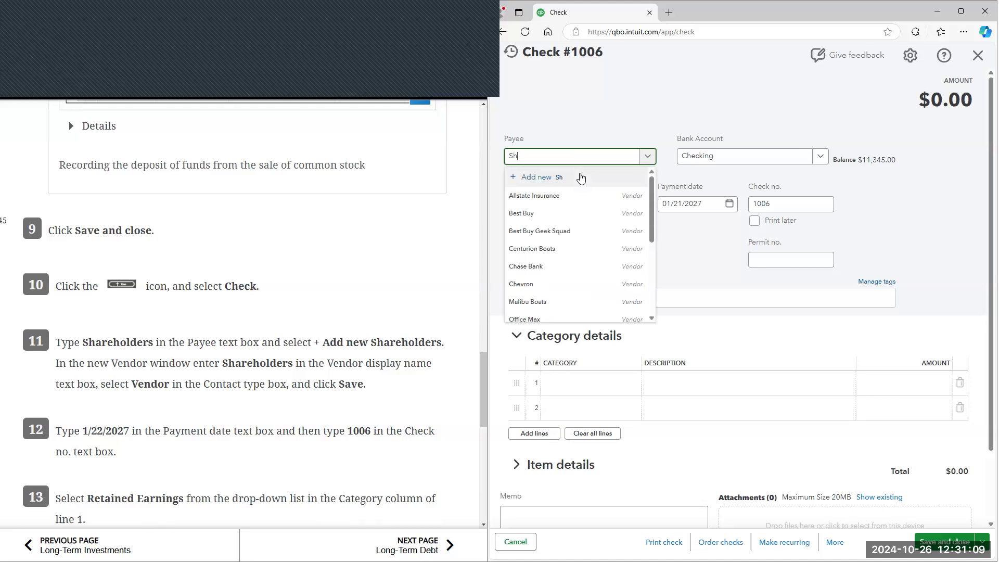
text(areholders)
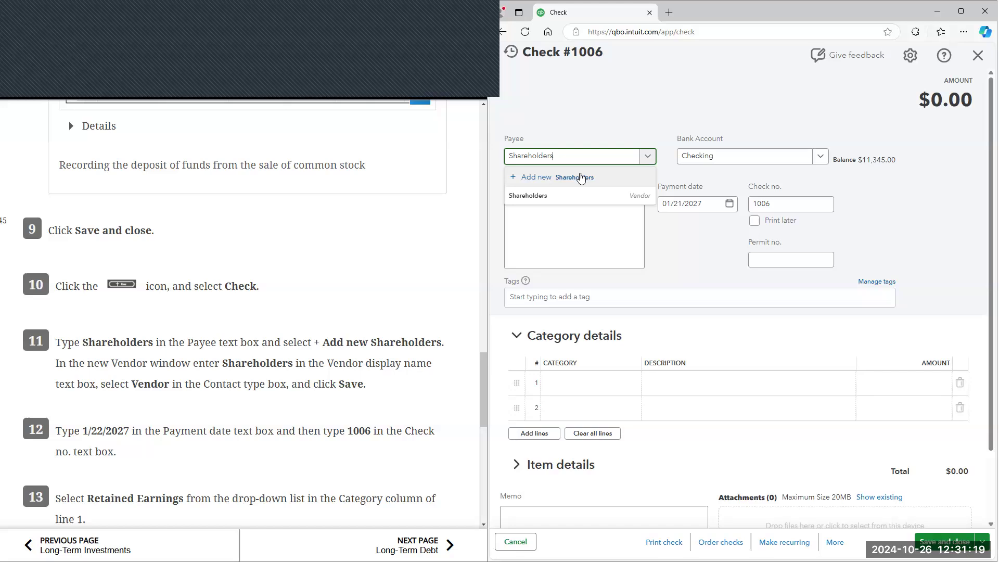
click(581, 178)
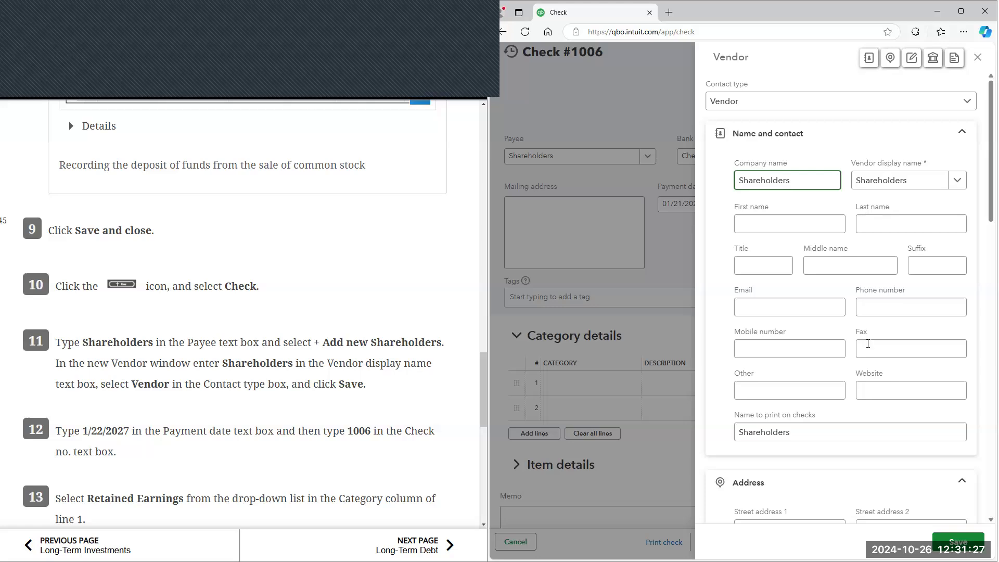
click(979, 547)
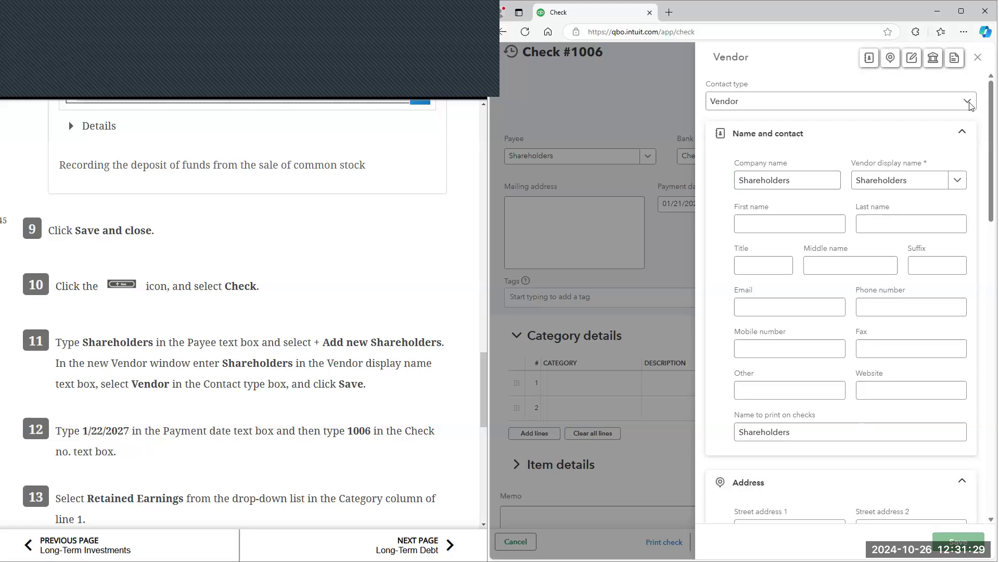
click(980, 61)
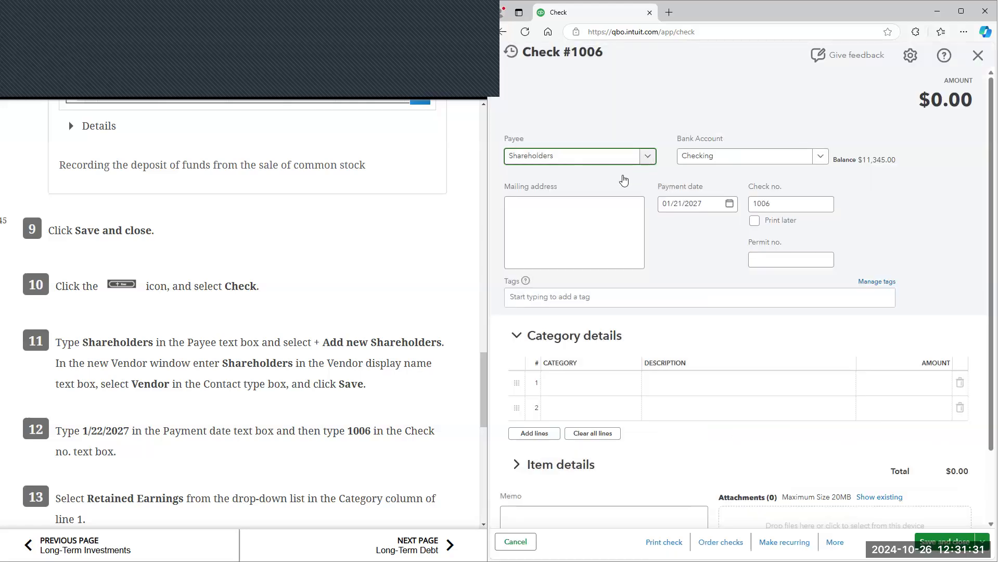
Choose the existing Shareholders vendor as payee and set the check's payment date to 01/22/2027
click(589, 196)
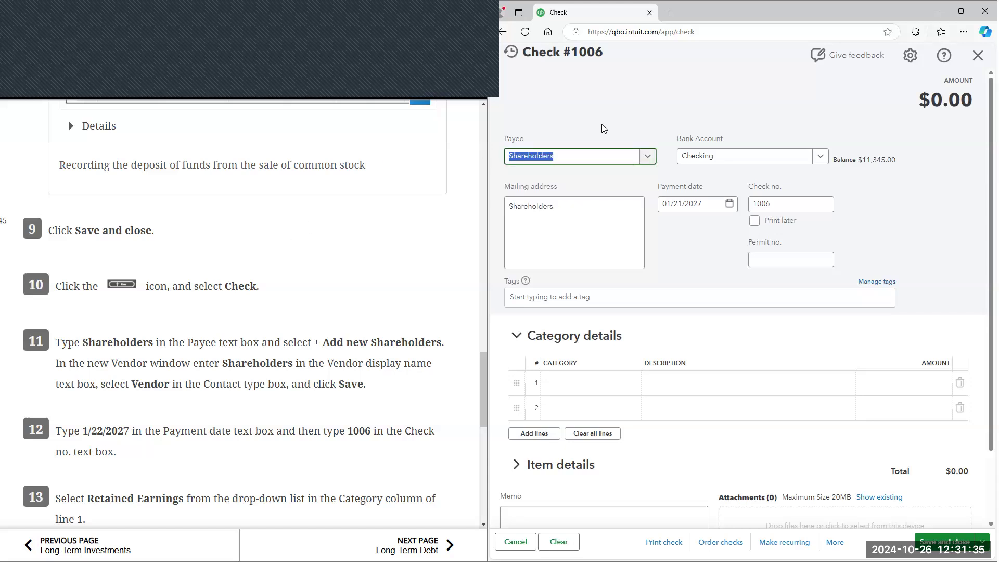
click(616, 122)
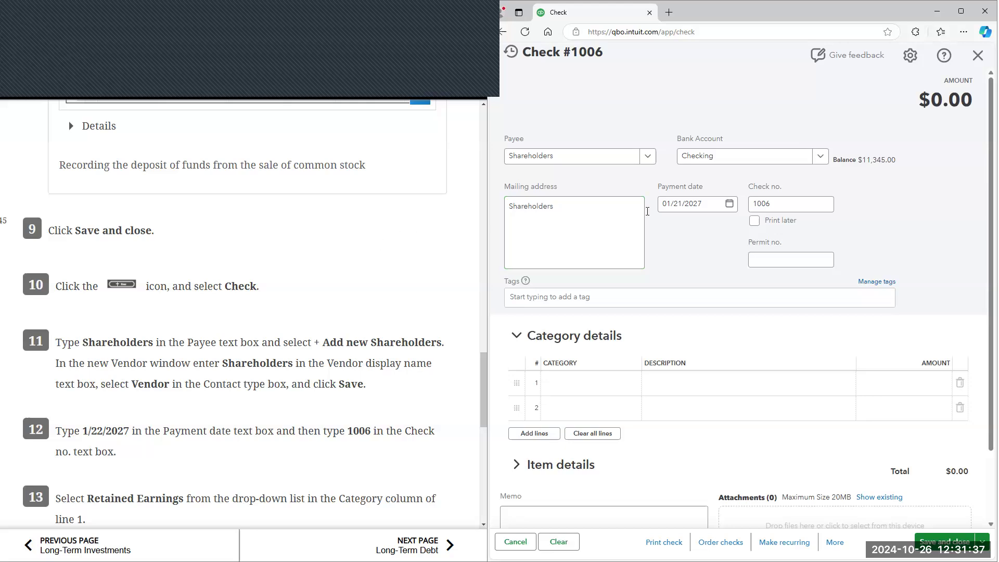
click(730, 207)
click(730, 204)
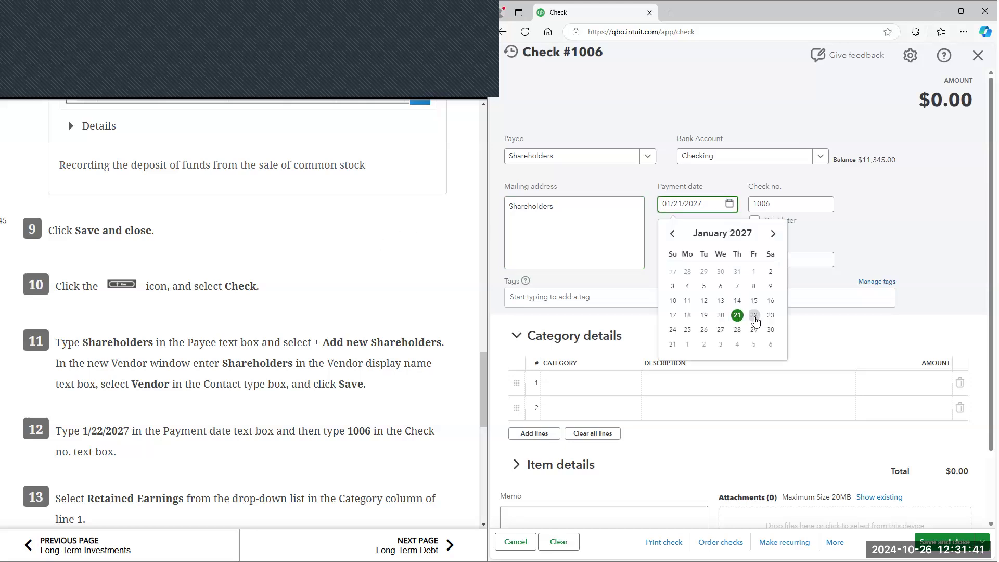
click(755, 319)
scroll(385, 312, down, 1)
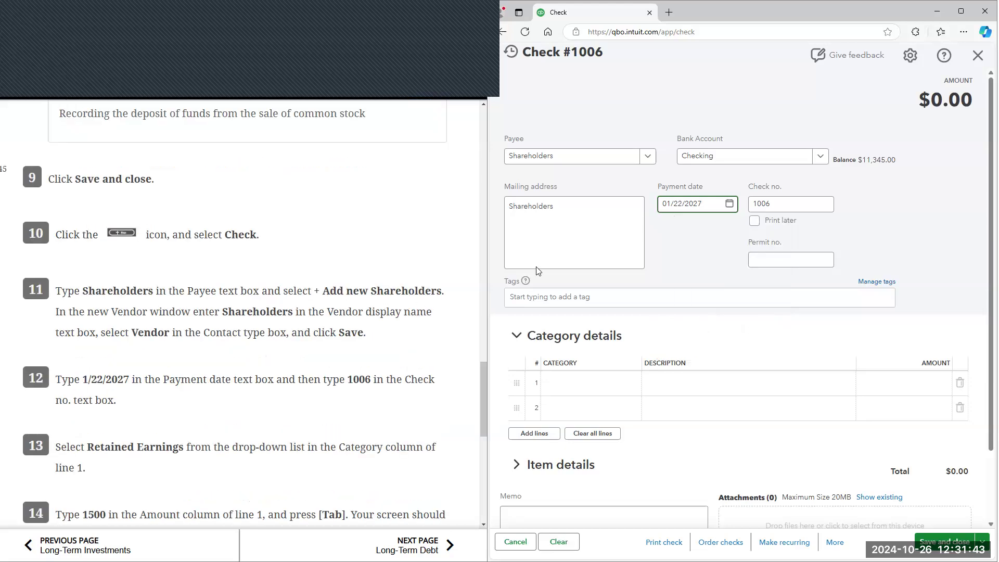
click(782, 204)
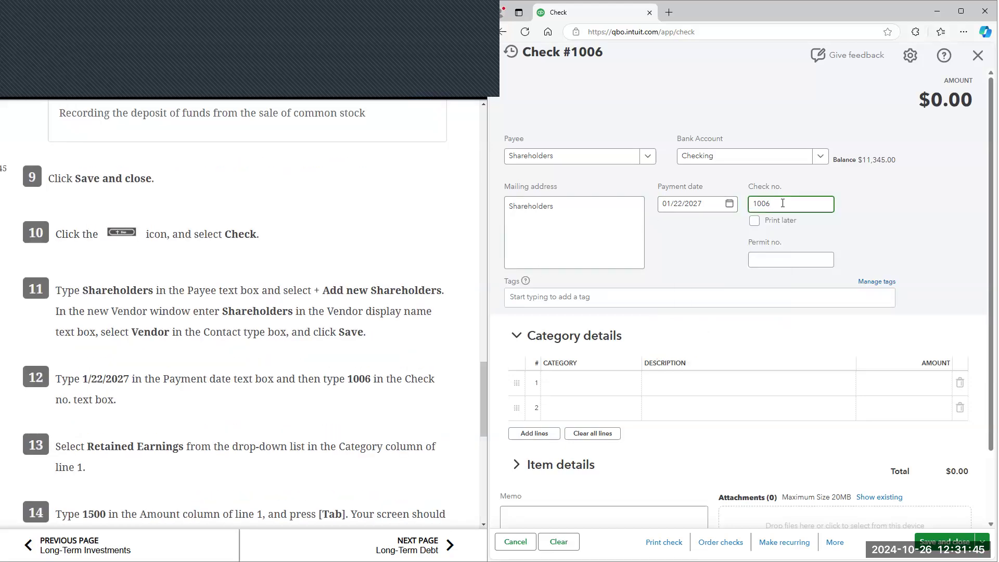
Fill the check's first category line with Retained Earnings and an amount of 1500
scroll(783, 203, down, 2)
click(574, 307)
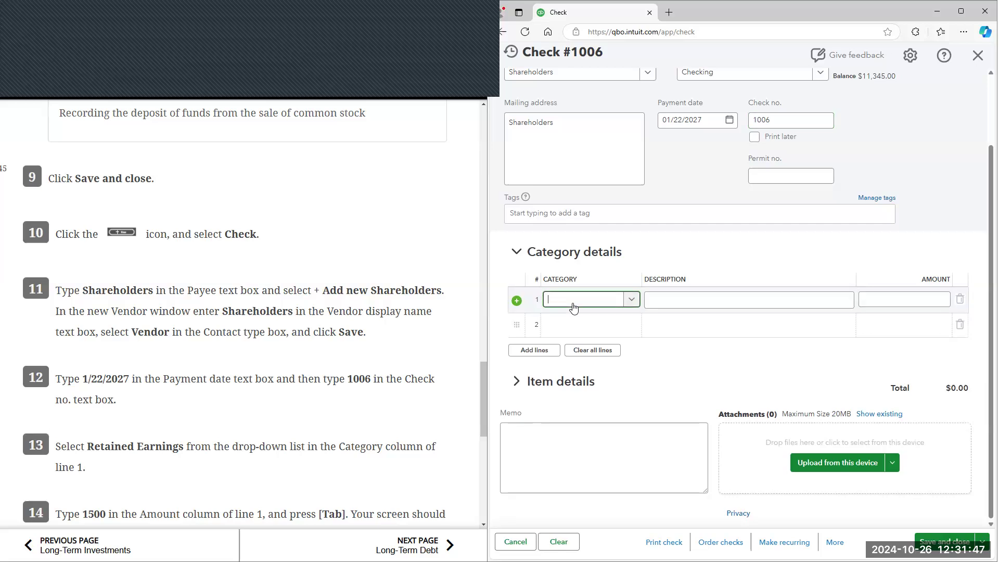
text(ret)
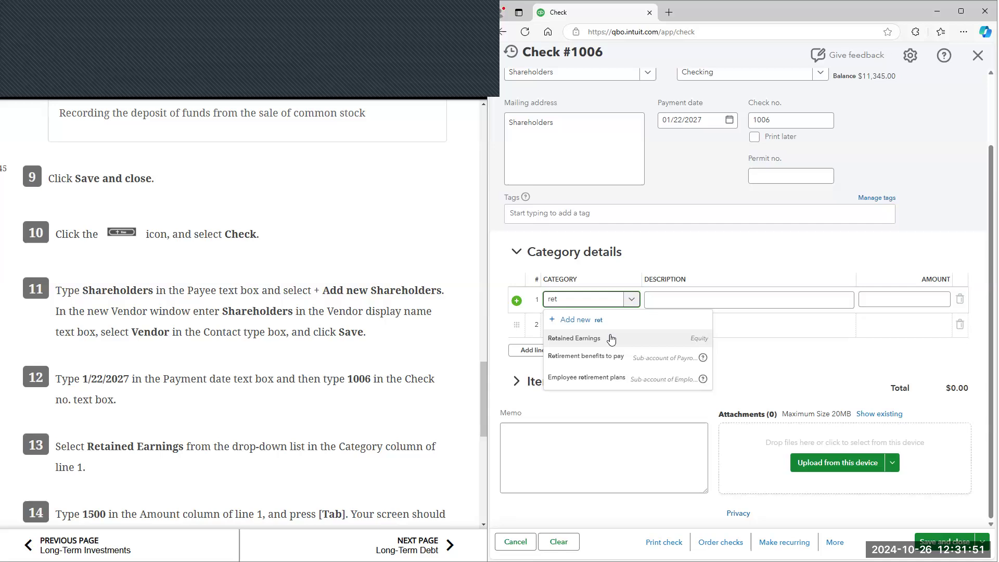
click(610, 339)
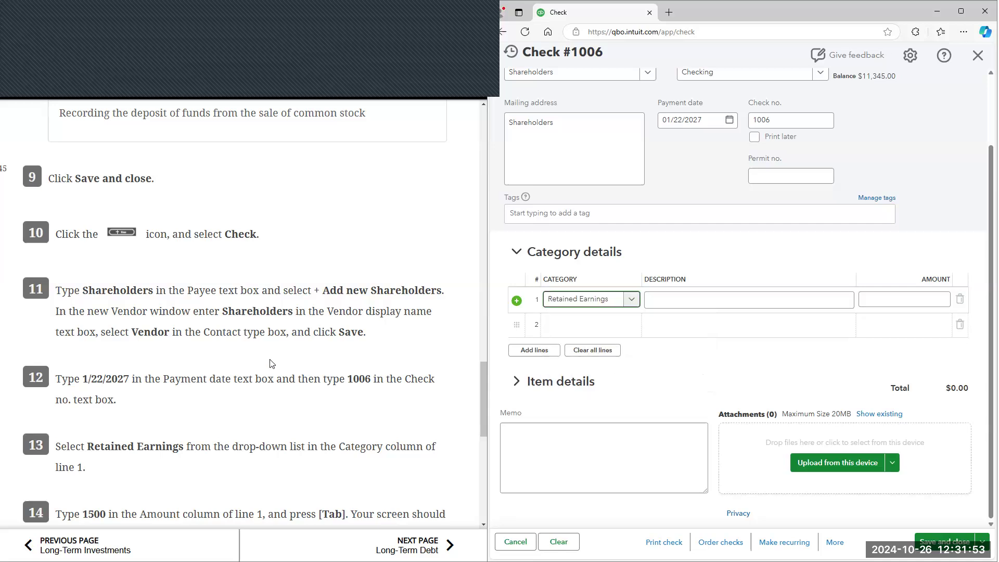
scroll(273, 363, down, 2)
scroll(94, 387, down, 1)
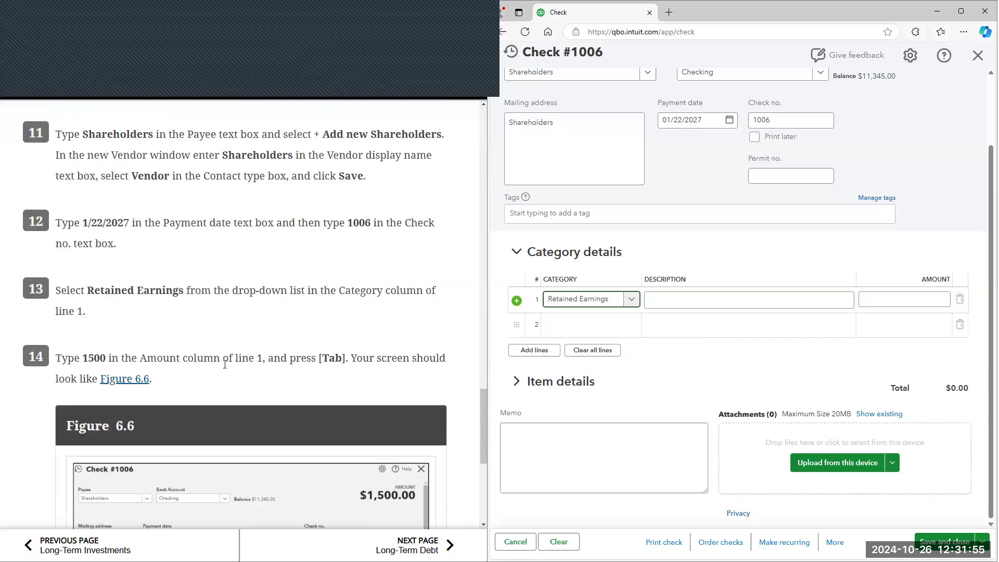
click(884, 302)
text(1500)
click(230, 306)
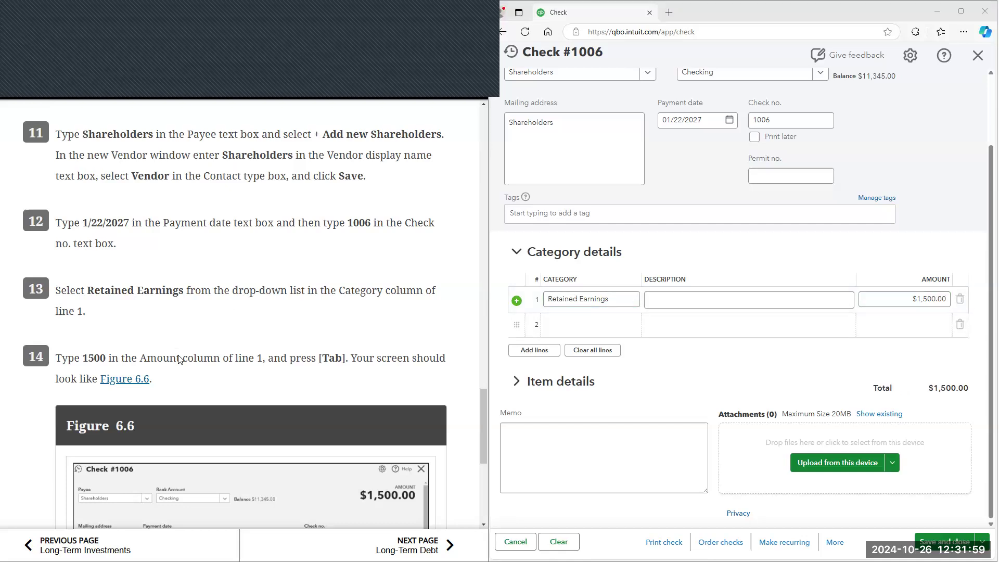
Compare the shareholders' dividend check with textbook Figure 6.6, and save and close it
scroll(180, 364, down, 4)
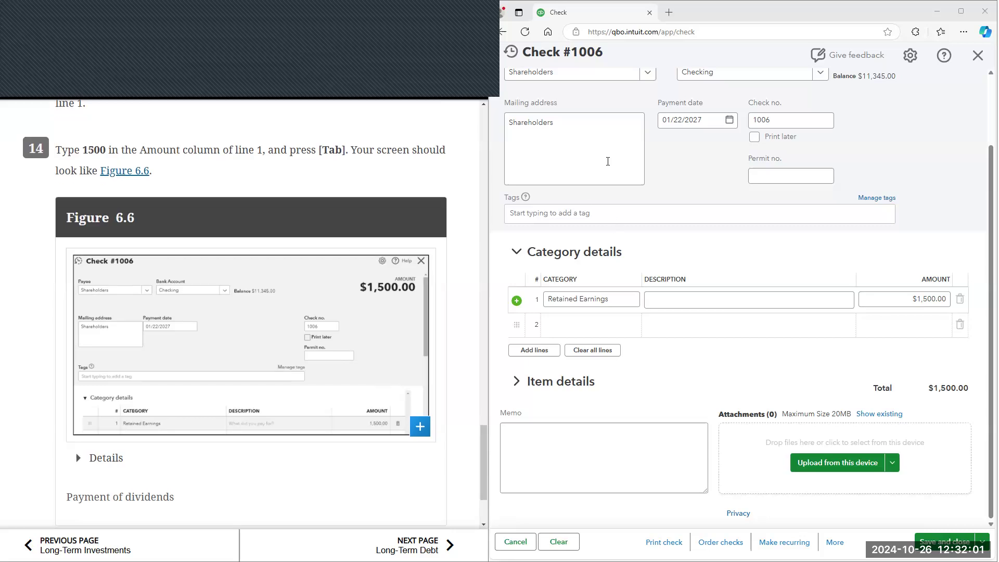
scroll(597, 150, up, 2)
click(771, 164)
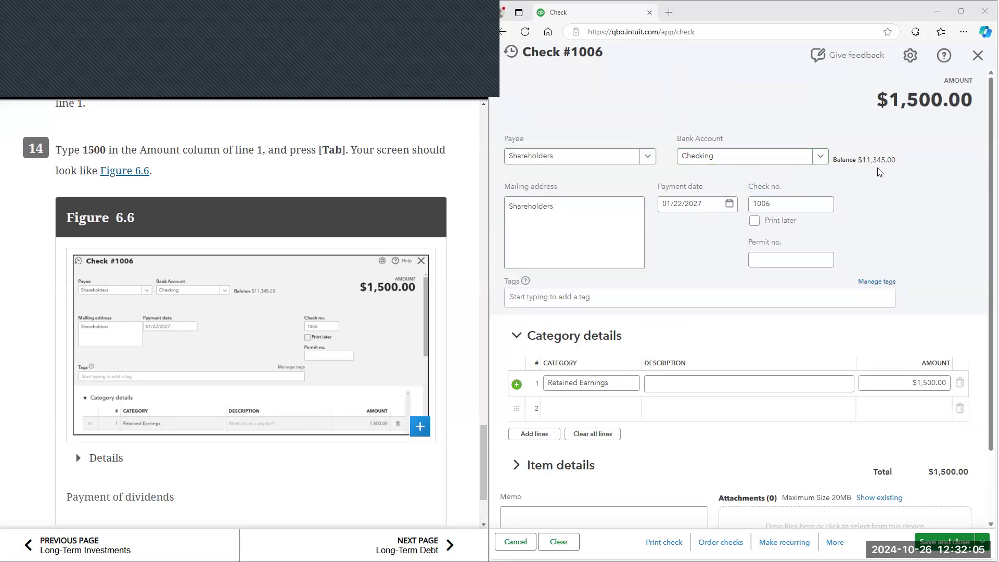
click(688, 208)
click(791, 204)
click(776, 270)
scroll(897, 311, down, 1)
scroll(342, 384, down, 1)
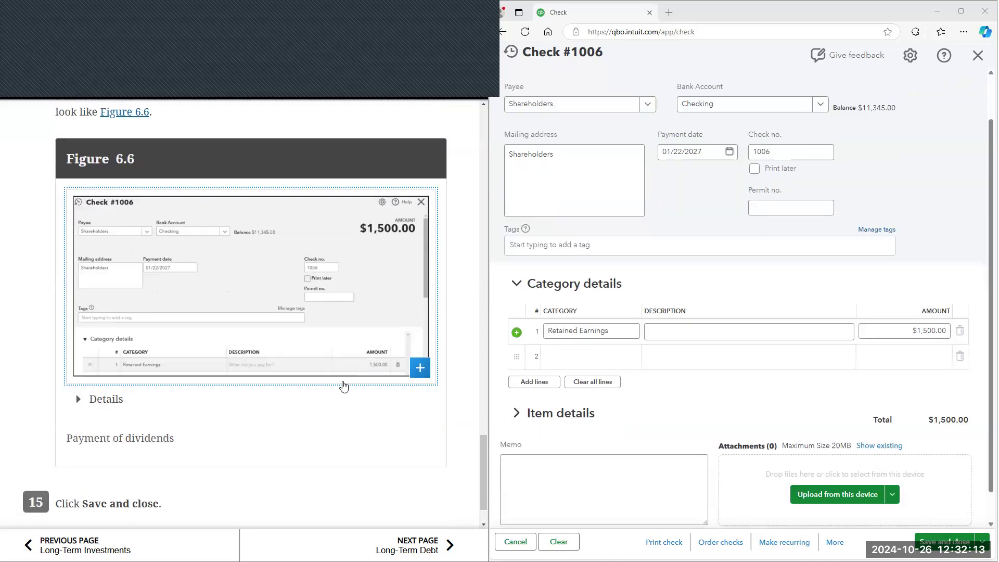
scroll(342, 384, down, 1)
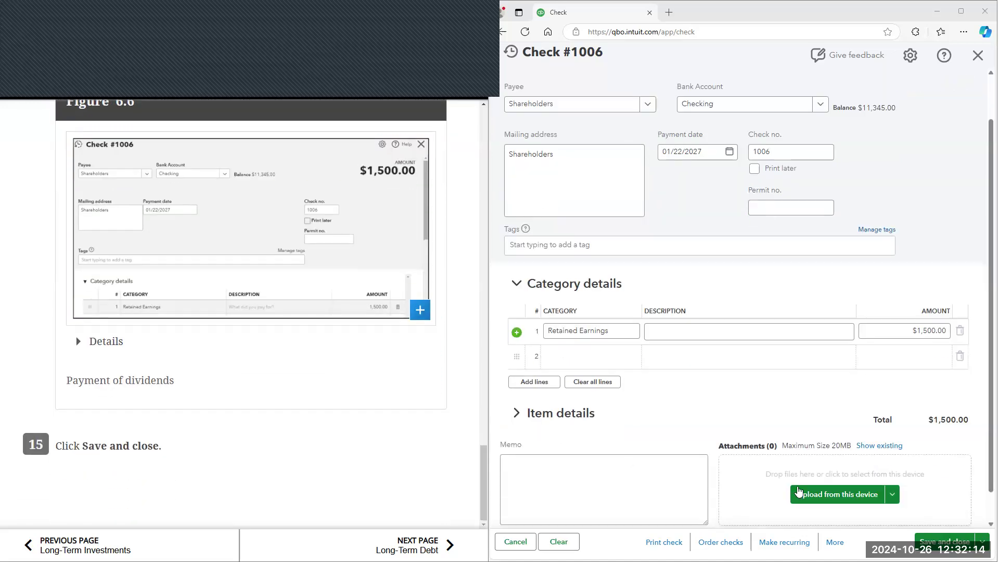
click(956, 537)
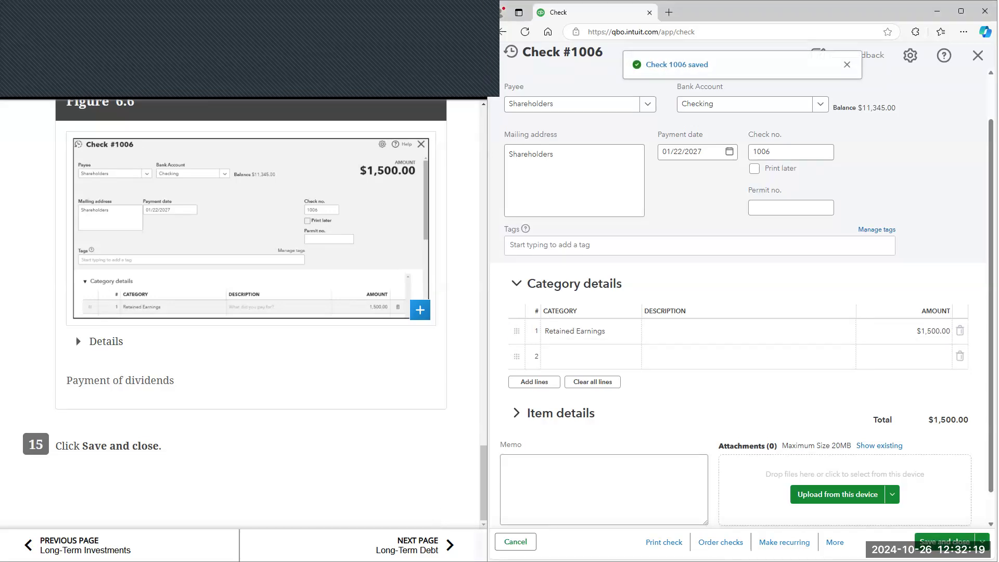
Advance the textbook to the Long-Term Debt section and start a new bank deposit
click(418, 545)
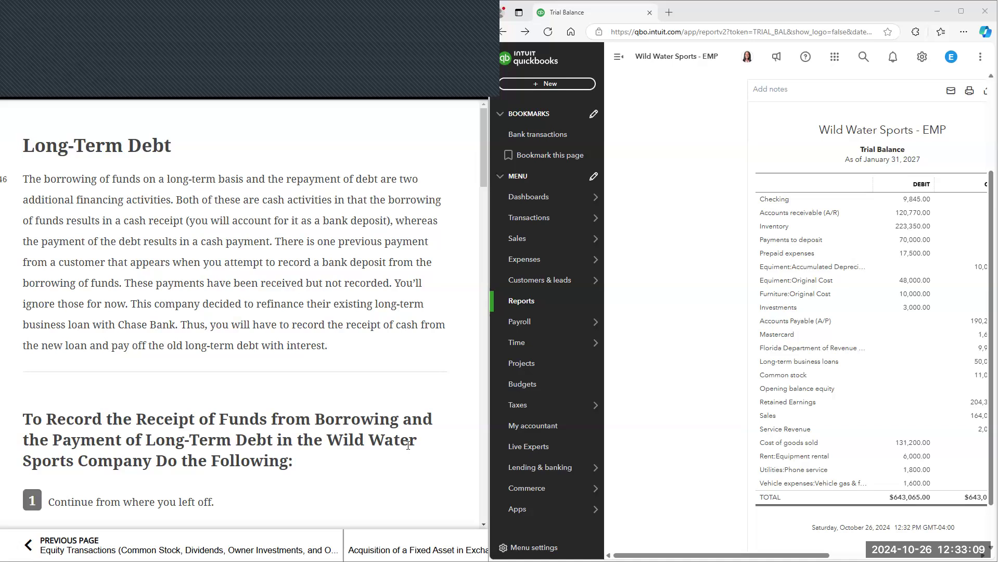
scroll(260, 387, down, 1)
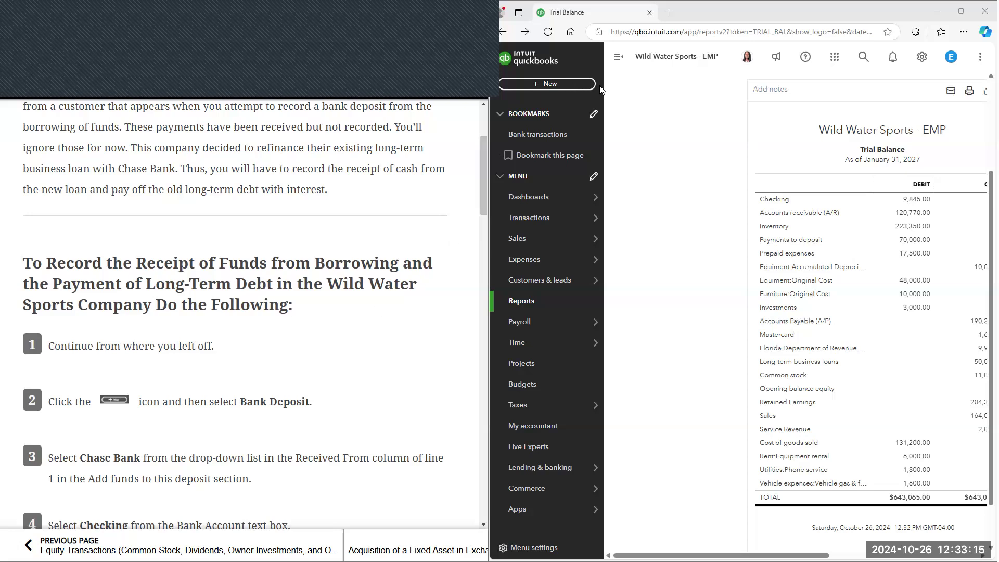
click(572, 84)
click(808, 142)
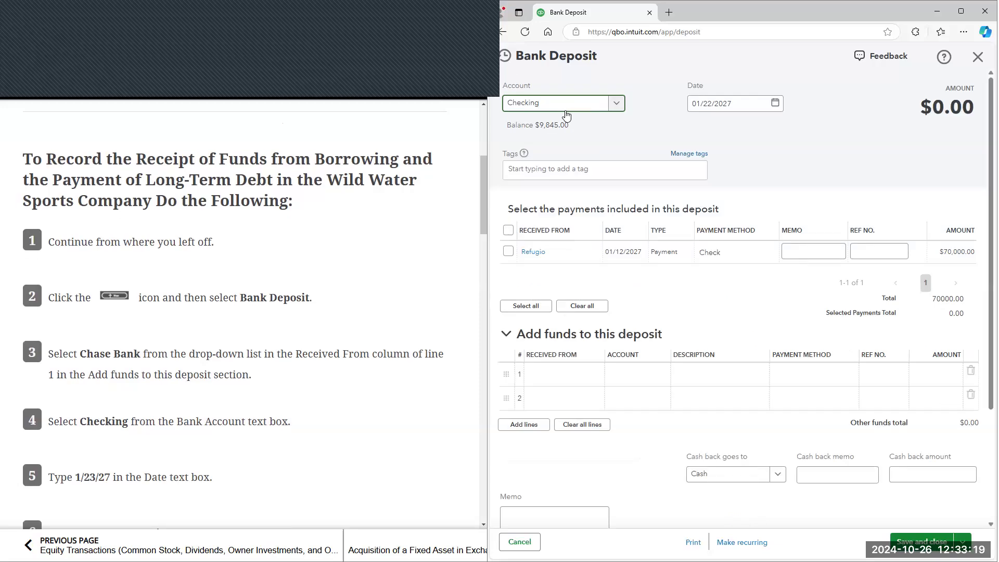
Choose the vendor Chase Bank as the received-from name on the first added-funds line
click(533, 380)
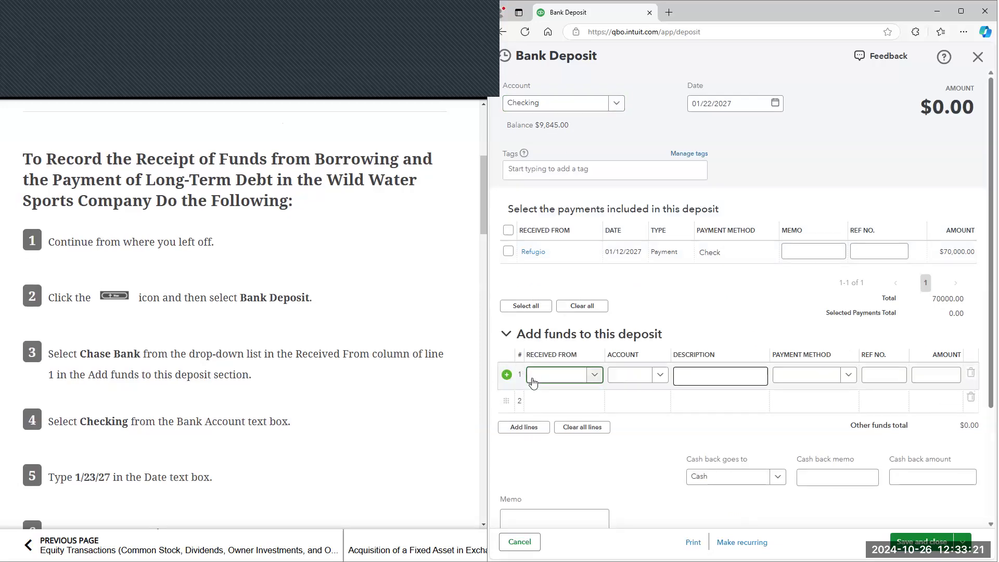
text(c)
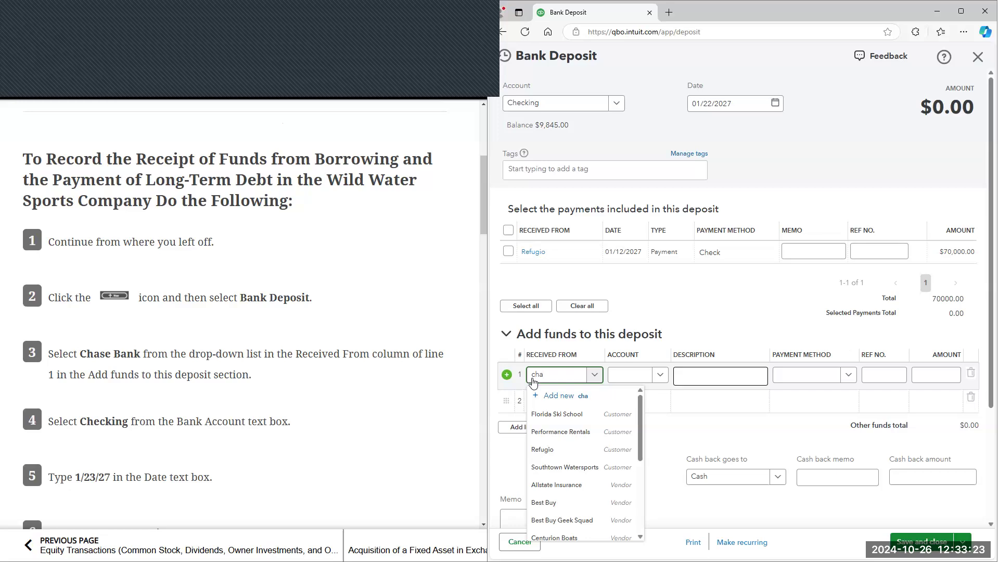
text(ha)
click(538, 413)
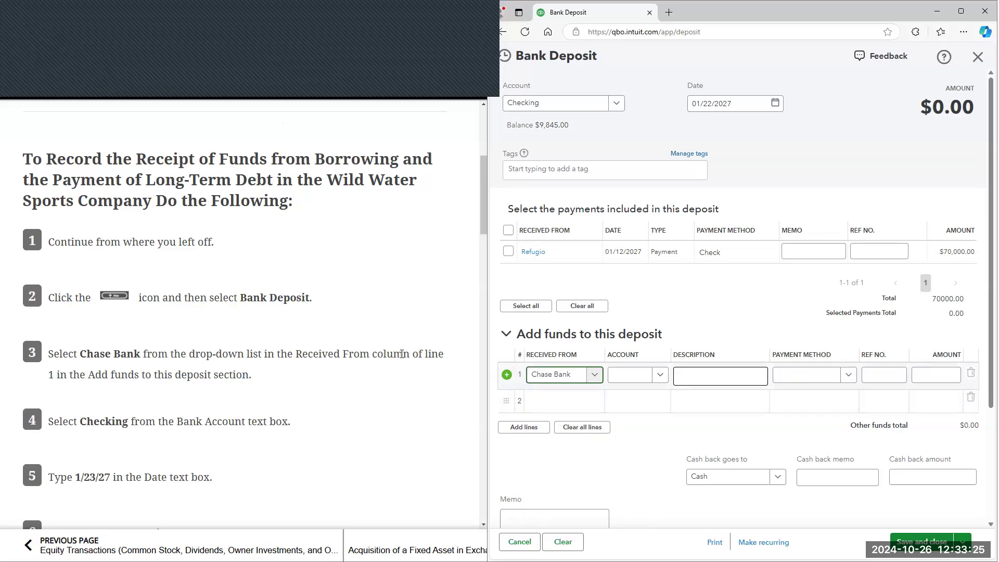
Assign the Checking account to the Chase Bank line in the added funds
scroll(402, 354, down, 1)
click(661, 377)
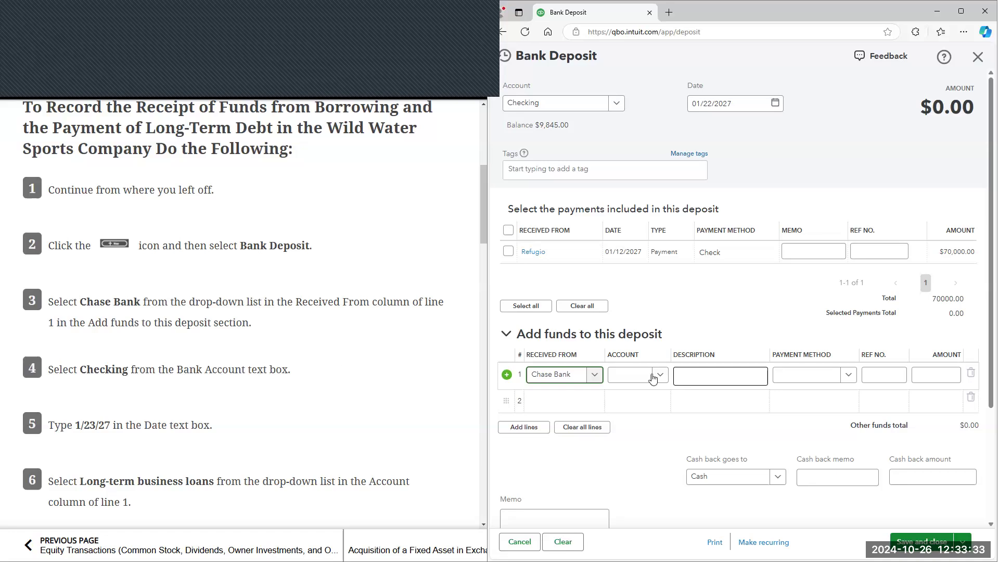
text(che)
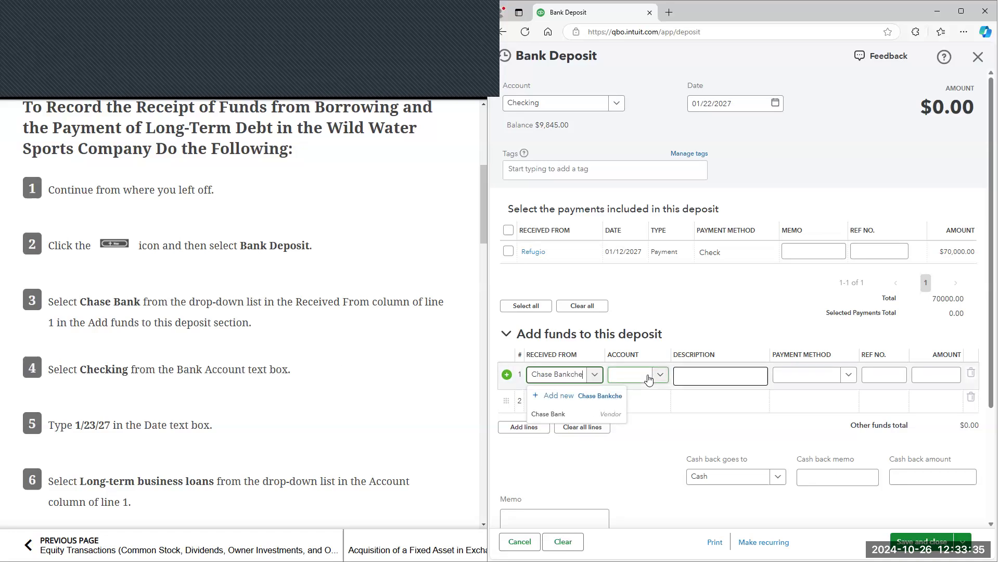
key(BackSpace)
key(BackSpace)
key(BackSpace)
key(BackSpace)
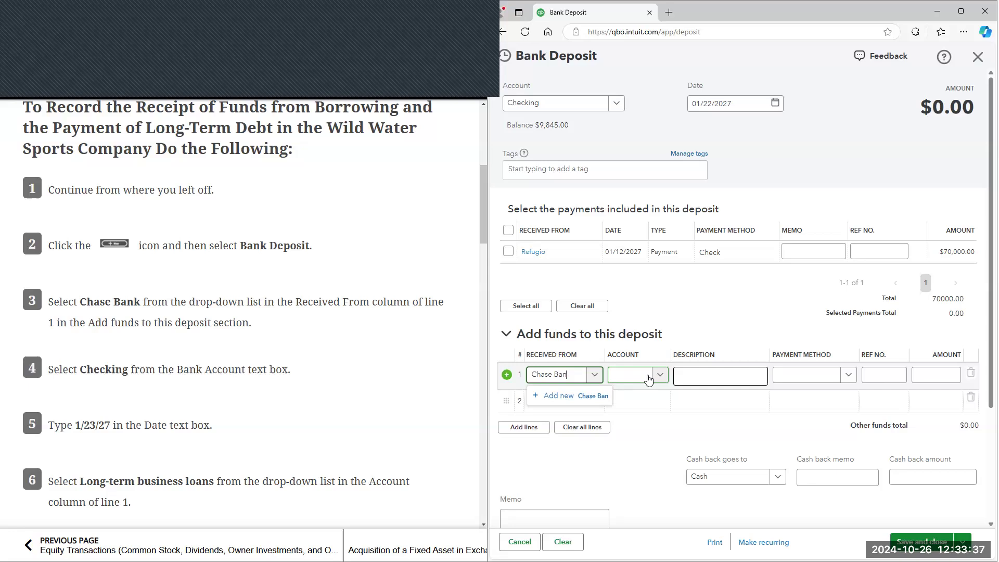
click(576, 415)
click(644, 381)
text(chec)
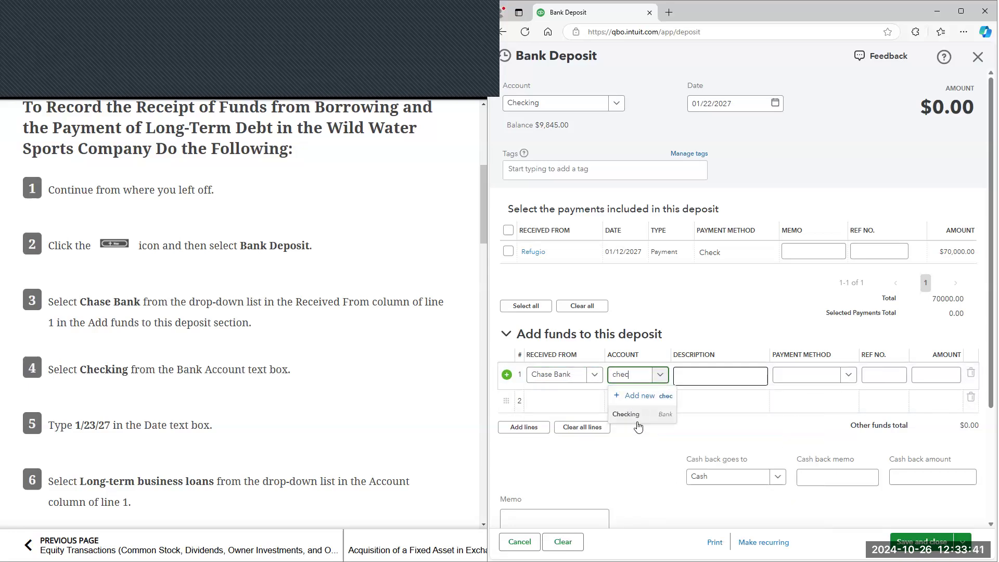
click(637, 418)
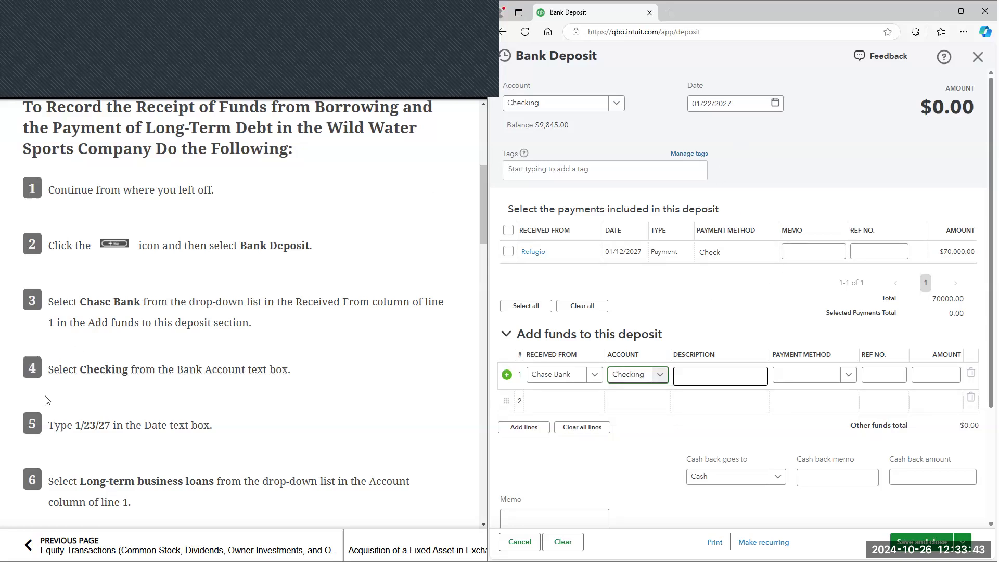
Keep Checking as the deposit's bank account and set the deposit date to 01/23/2027
scroll(115, 372, down, 1)
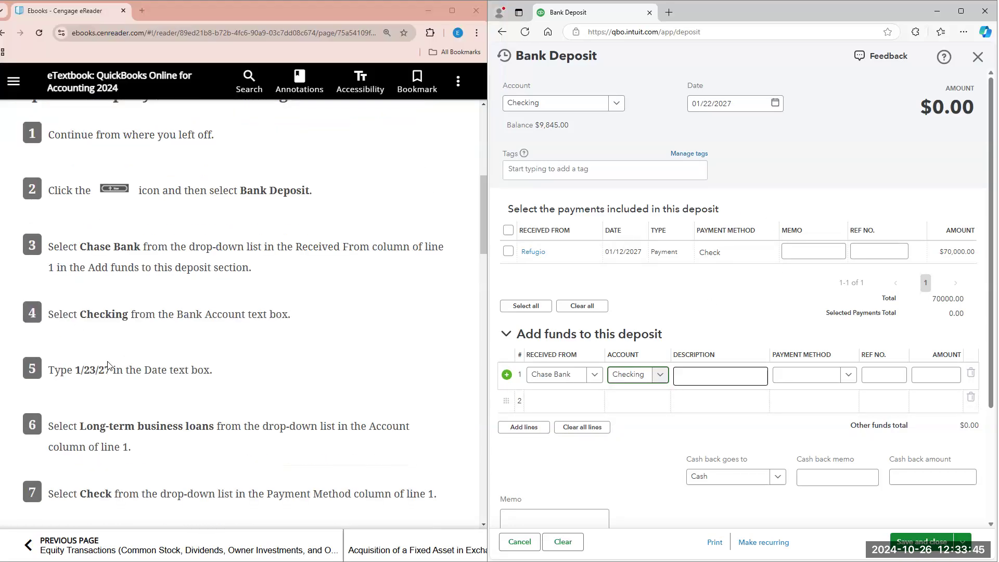
scroll(102, 352, down, 1)
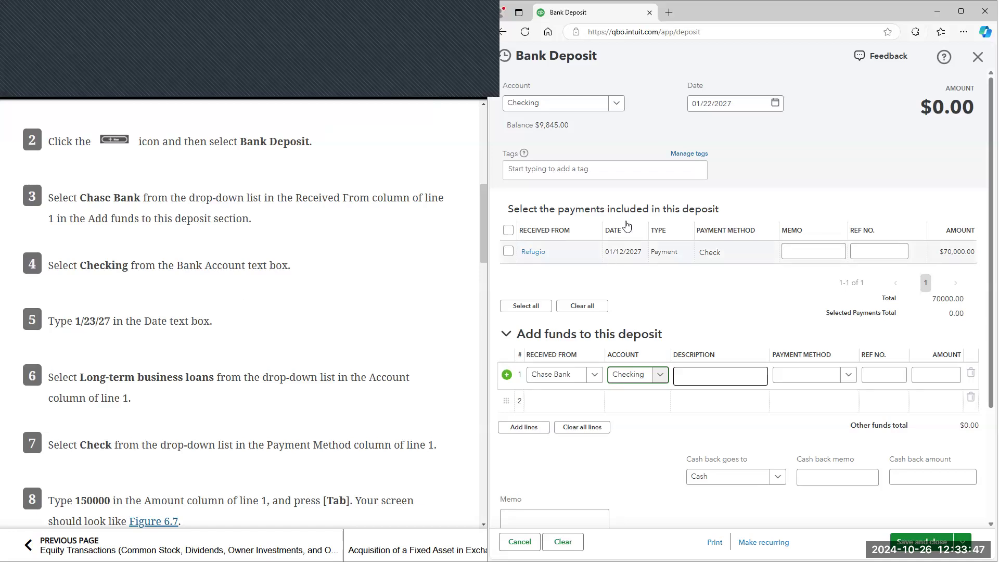
click(612, 108)
click(552, 159)
click(776, 104)
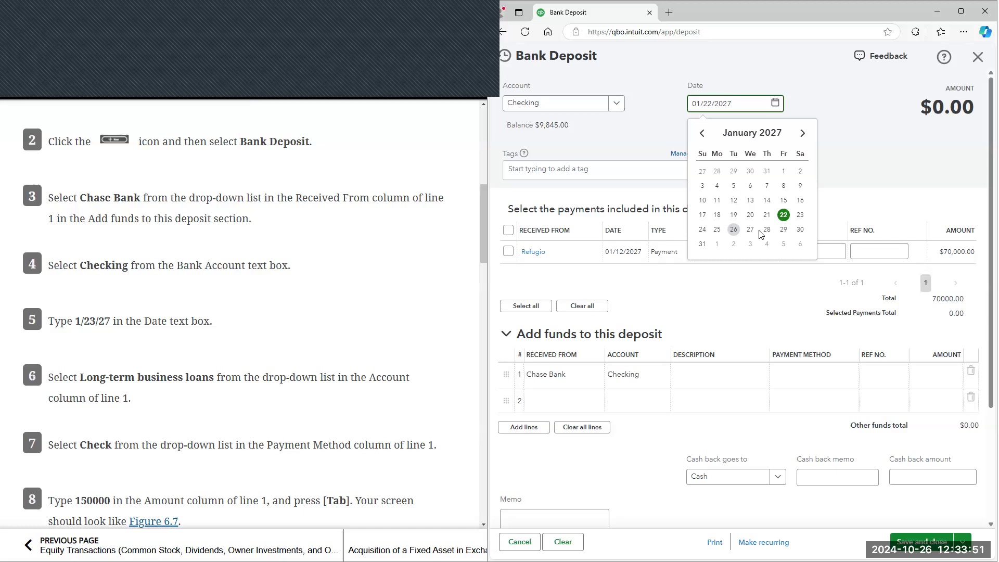
click(799, 215)
Set the Chase Bank line's account to Long-term business loans and its payment method to Check
click(636, 376)
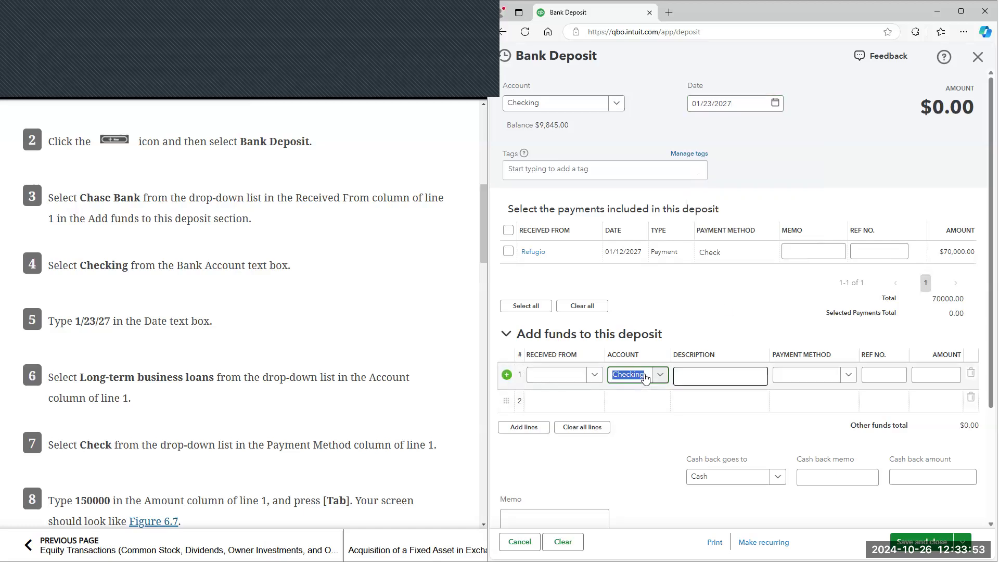
text(long)
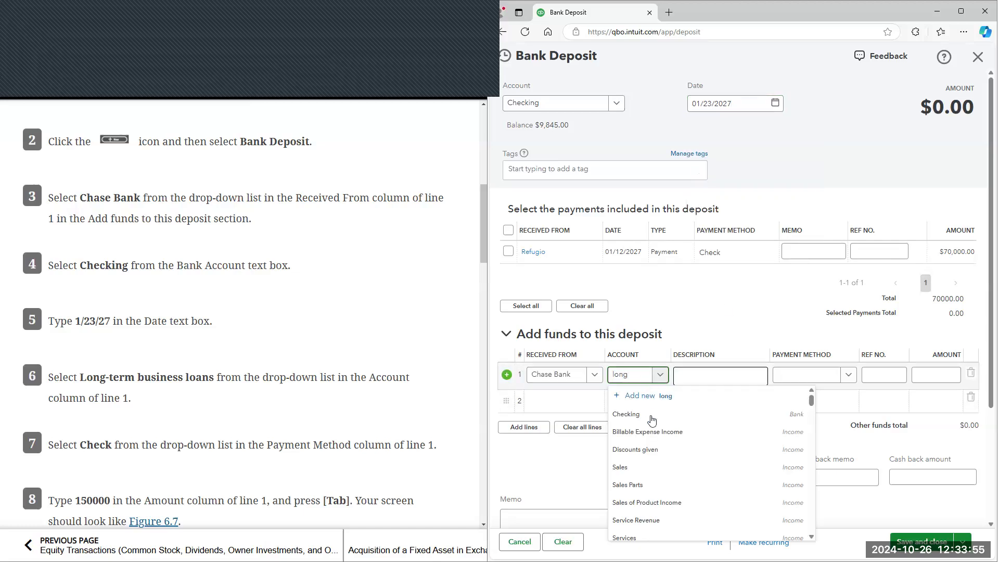
click(656, 431)
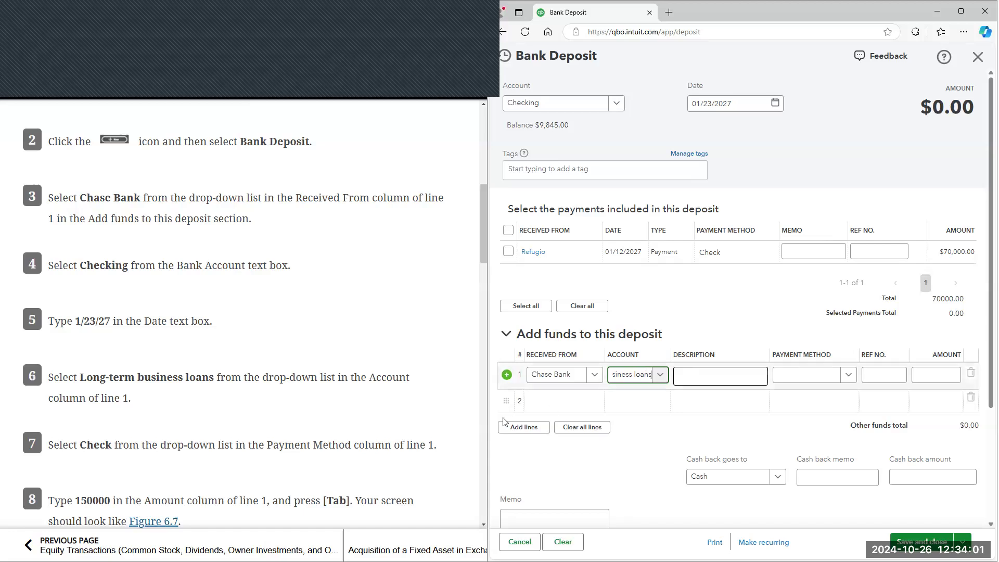
scroll(861, 321, down, 1)
scroll(861, 321, down, 2)
click(847, 323)
click(820, 383)
Enter 150,000 as the amount of the Chase Bank line
scroll(387, 363, down, 2)
scroll(389, 364, down, 1)
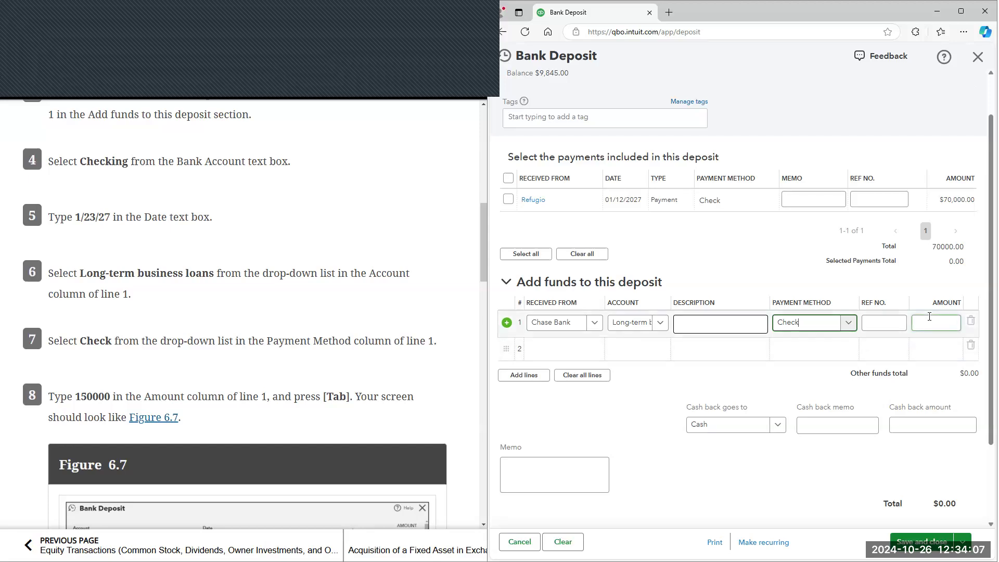
scroll(930, 316, down, 1)
click(934, 271)
scroll(348, 359, down, 3)
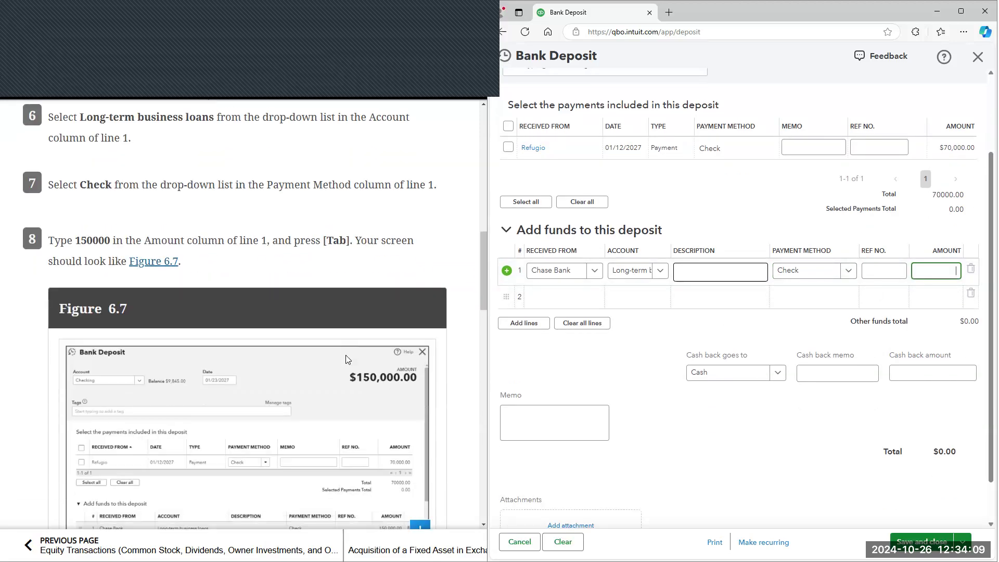
text(150,000)
click(660, 332)
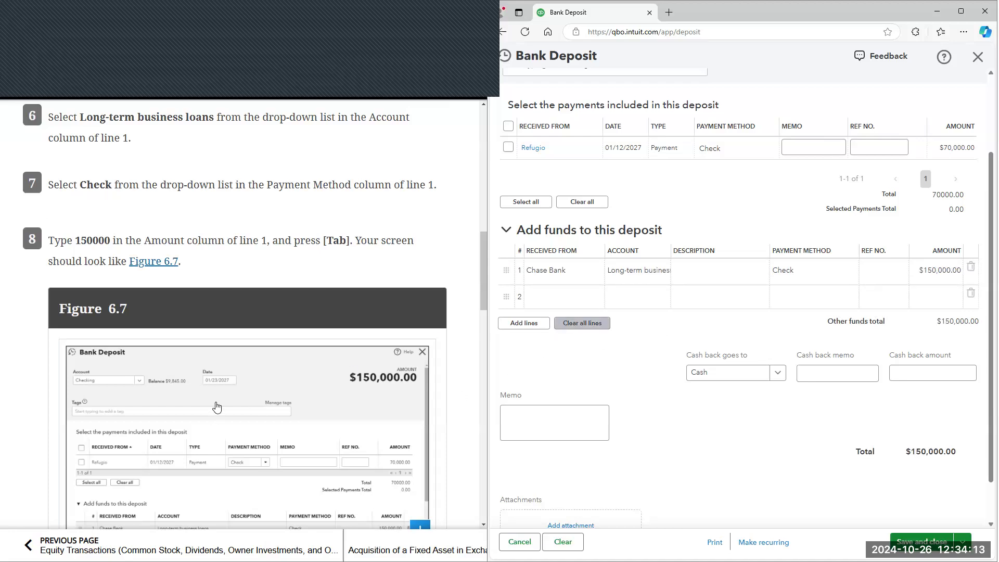
Compare the loan deposit with textbook Figure 6.7, and save and close it
scroll(251, 341, down, 1)
scroll(582, 198, up, 2)
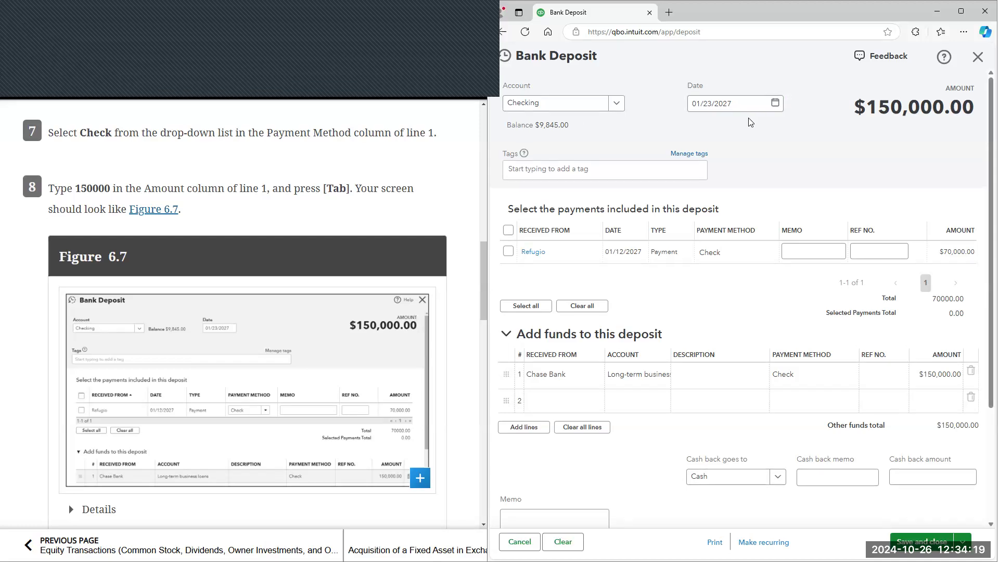
scroll(503, 318, down, 1)
scroll(219, 429, down, 1)
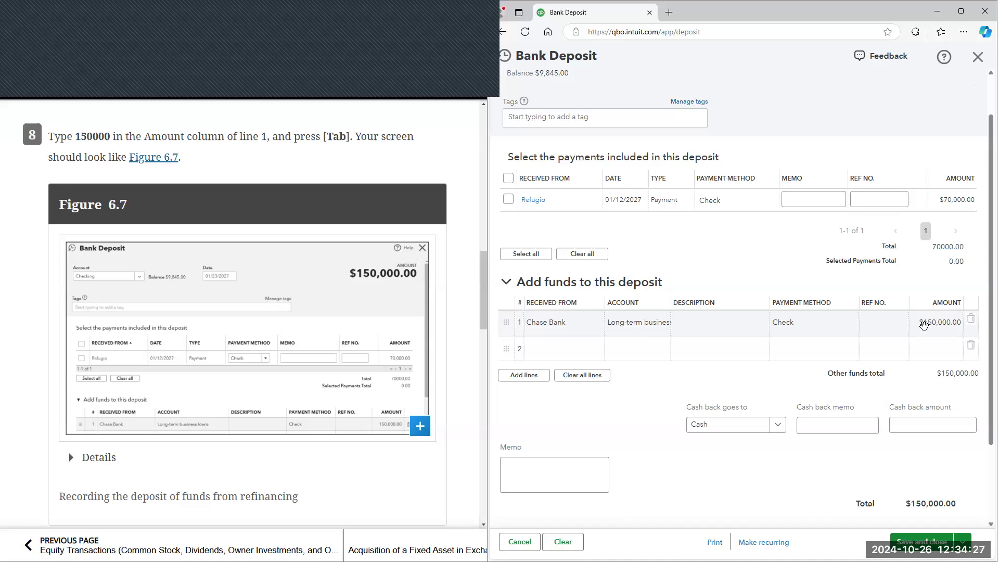
scroll(926, 326, down, 1)
scroll(397, 366, down, 5)
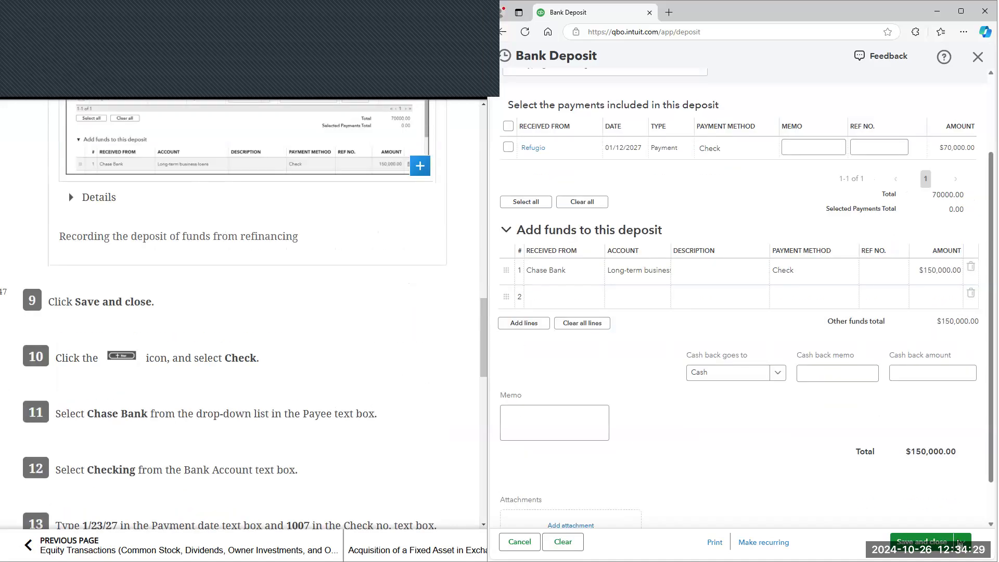
click(916, 541)
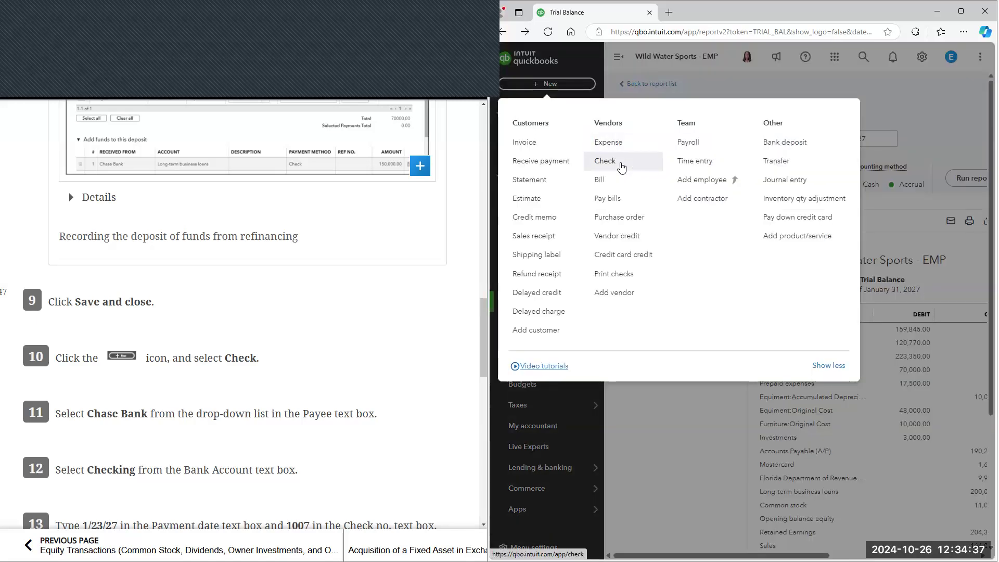
Start a new check for the loan repayment and choose Chase Bank as payee
click(618, 164)
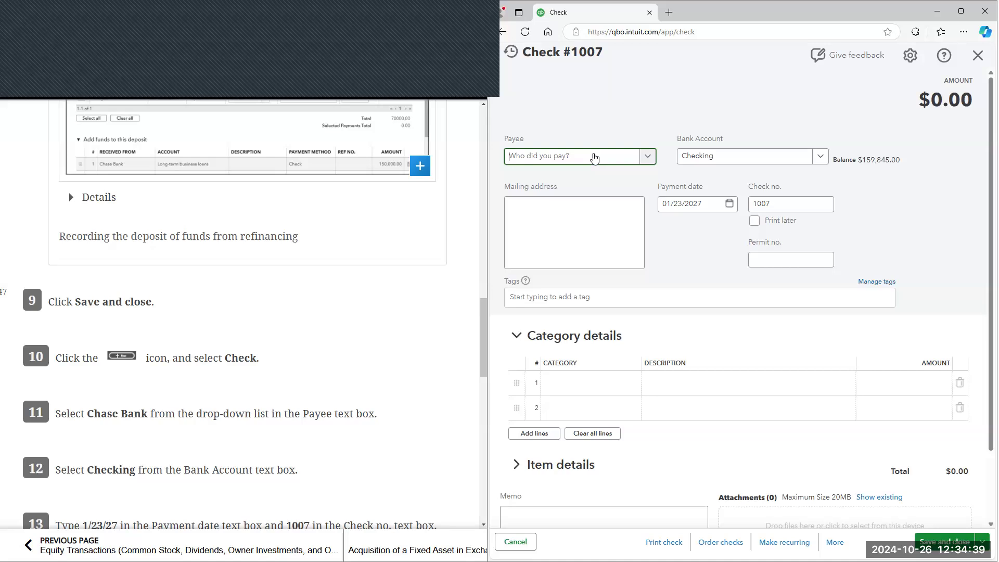
text(cha)
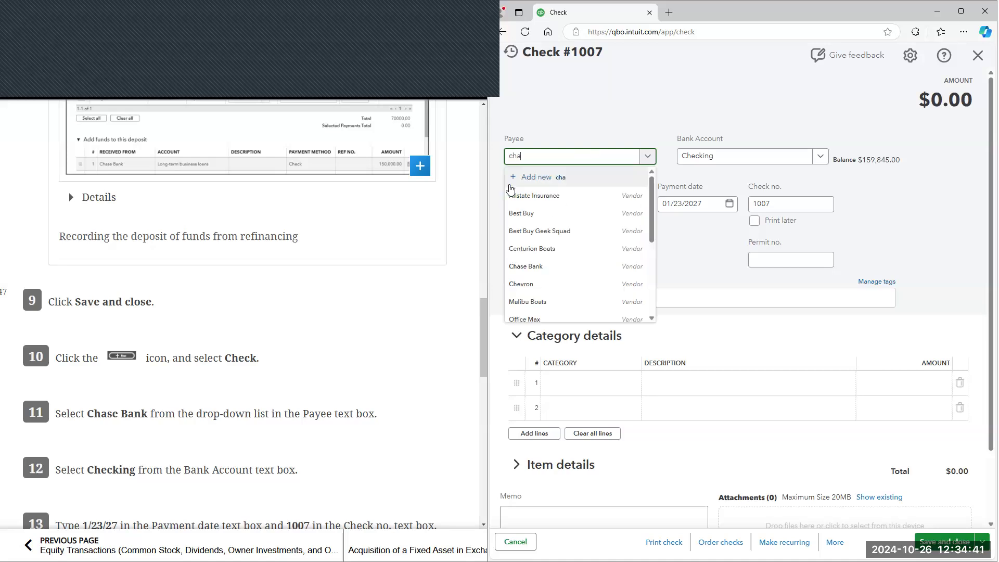
click(519, 200)
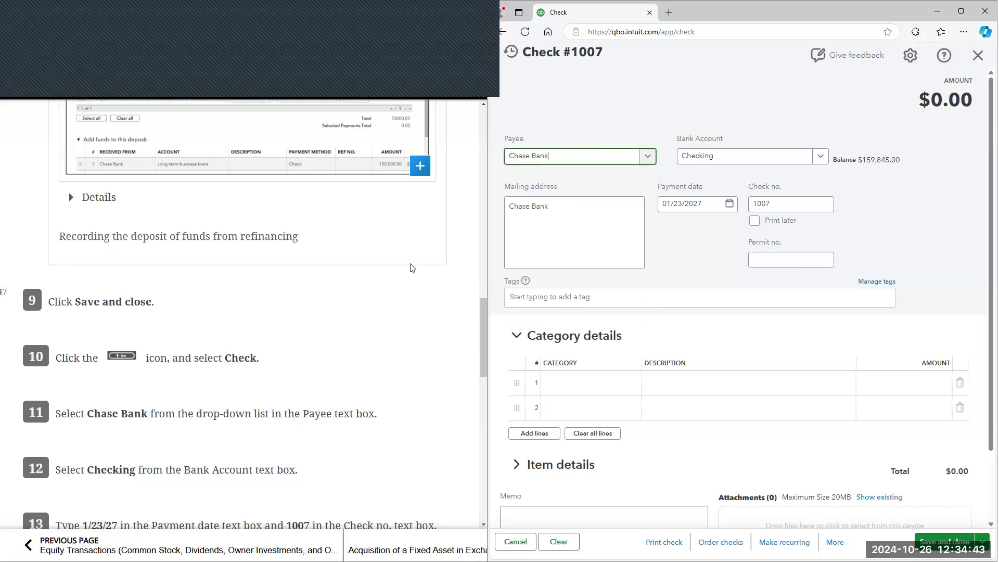
Set line 1 of the check to the Long-term business loans category with an amount of 50,000
scroll(410, 267, down, 2)
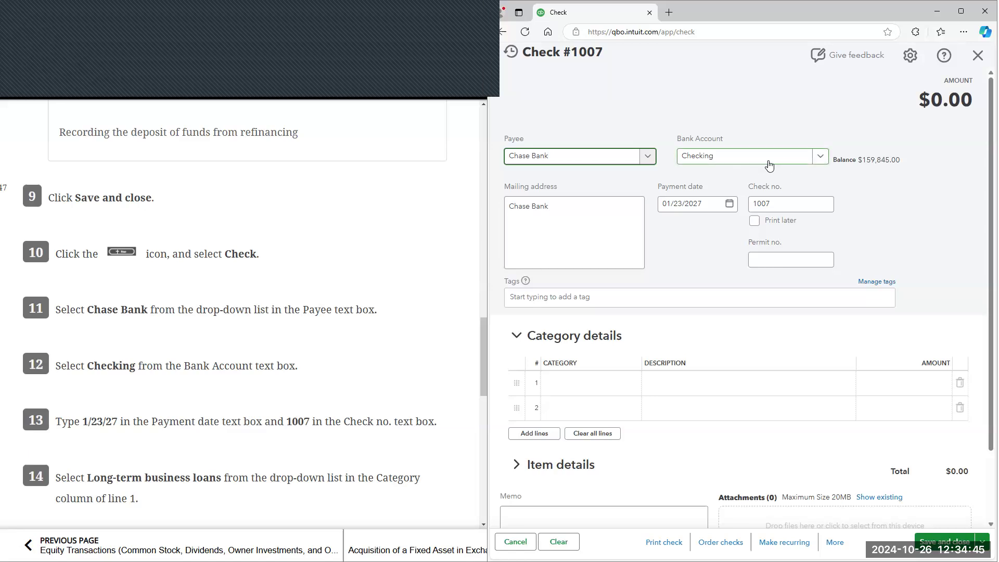
scroll(314, 274, down, 1)
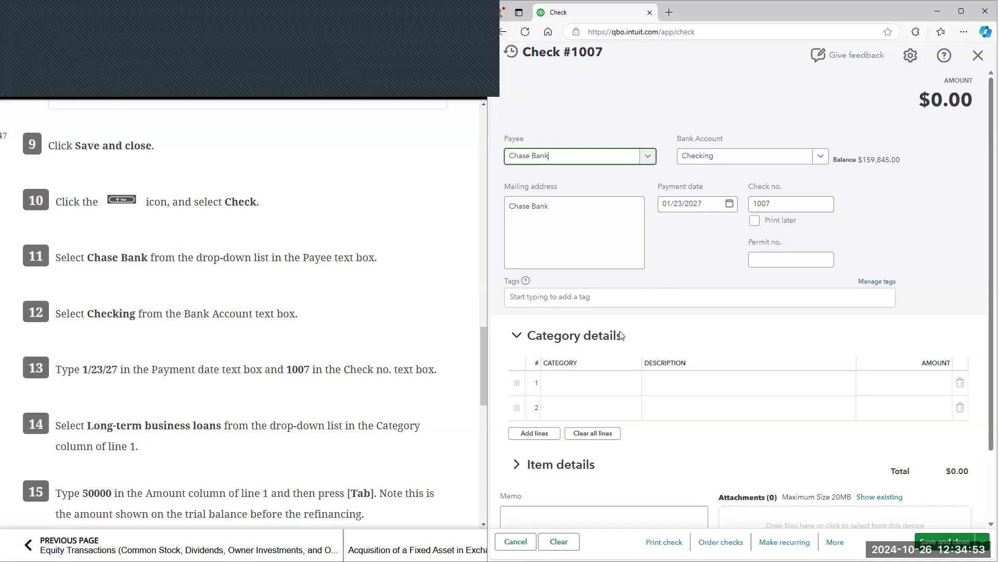
scroll(622, 336, down, 1)
click(592, 339)
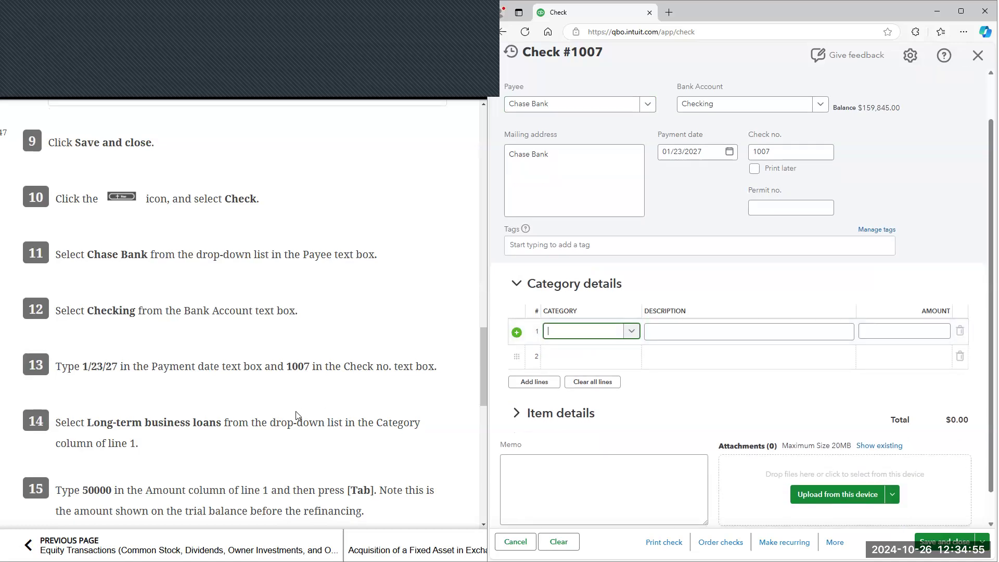
scroll(301, 413, down, 3)
text(long)
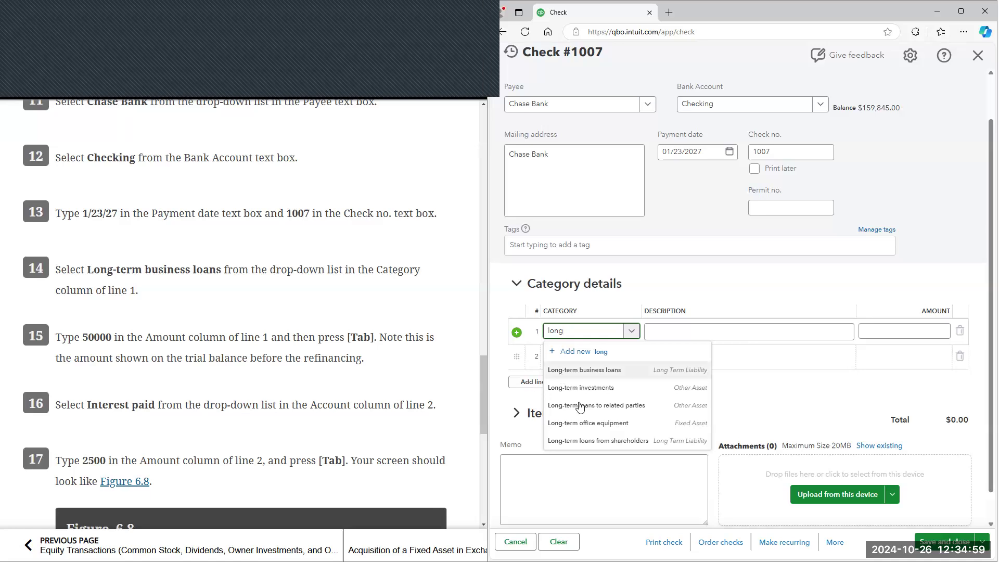
key(Return)
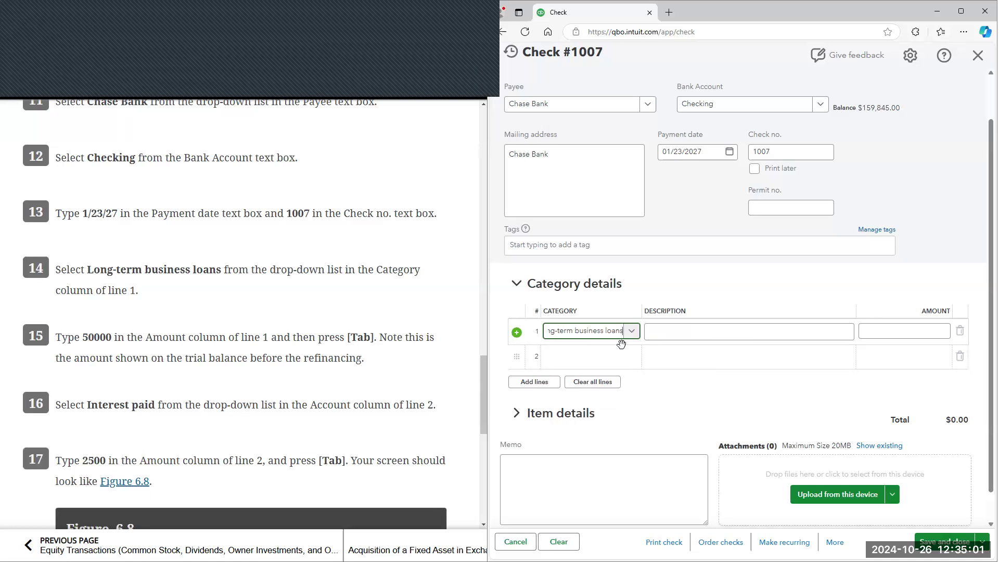
click(919, 329)
click(921, 329)
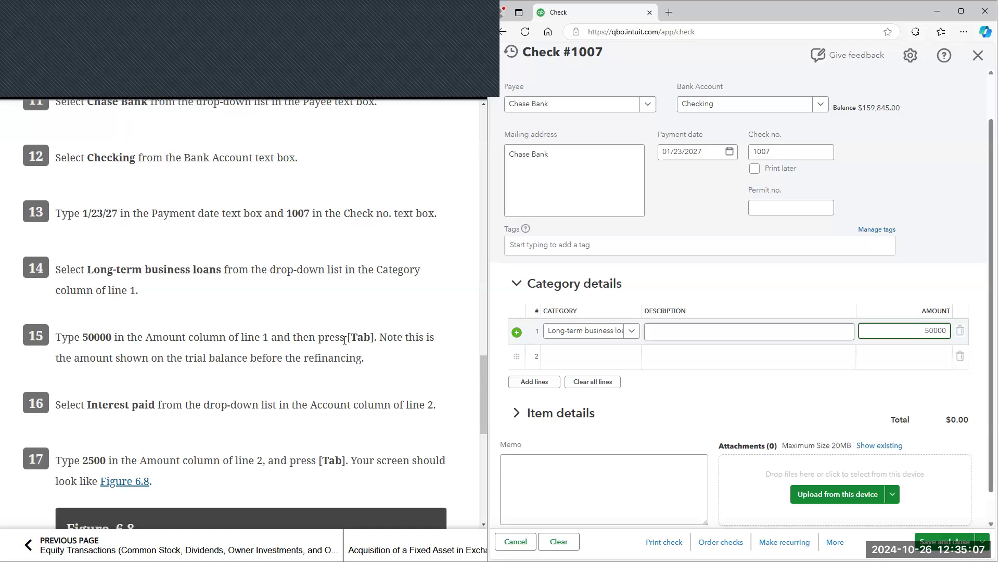
key(Tab)
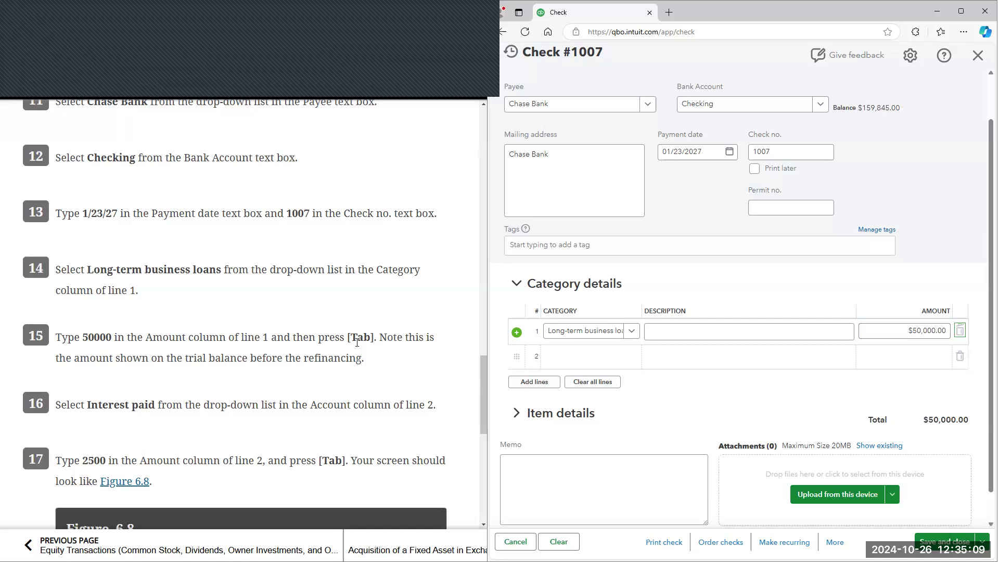
key(Tab)
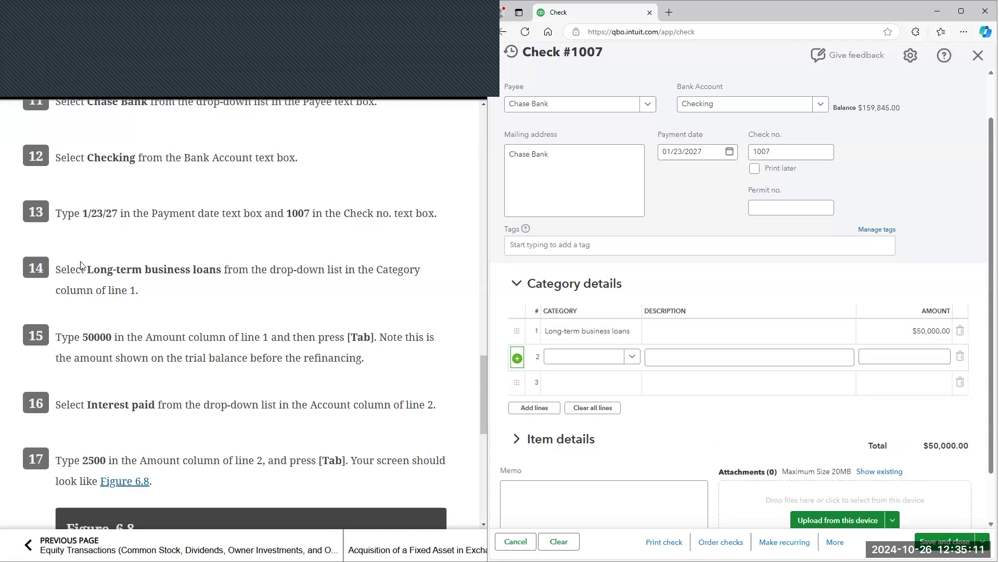
Set line 2 of the check to the Interest paid category with an amount of 2,500
scroll(81, 265, down, 2)
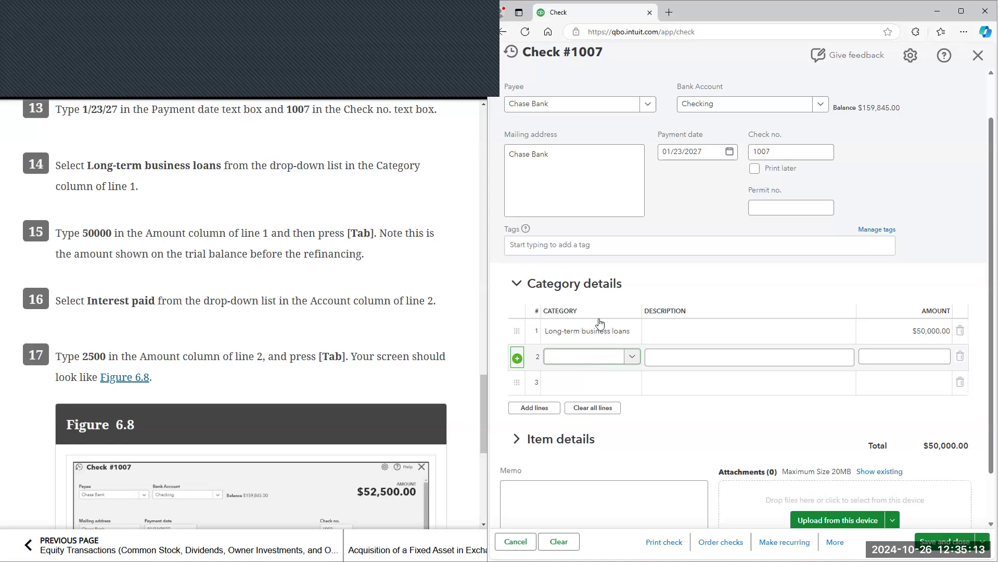
click(600, 357)
text(inter)
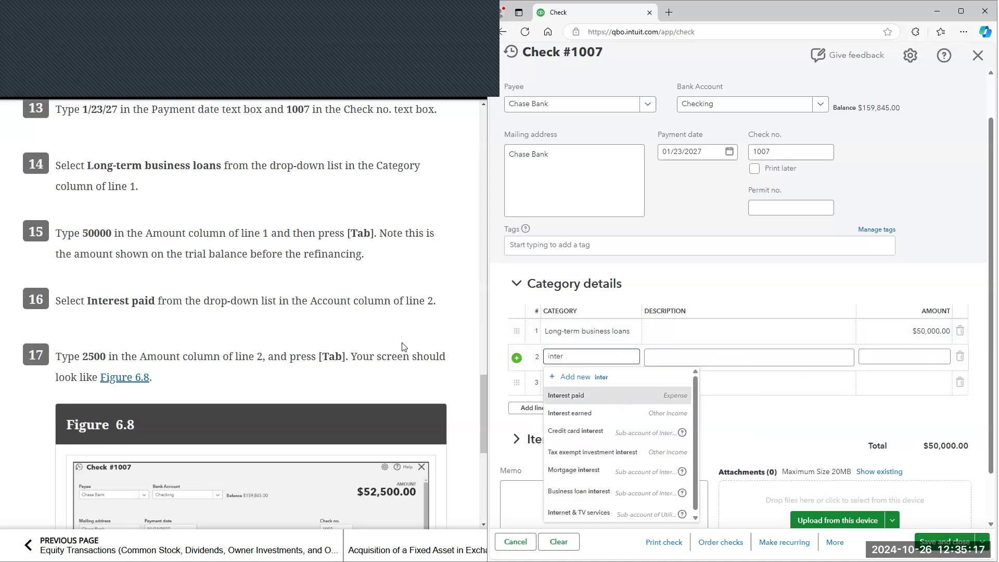
key(Return)
scroll(364, 406, down, 2)
click(918, 357)
text(2,500)
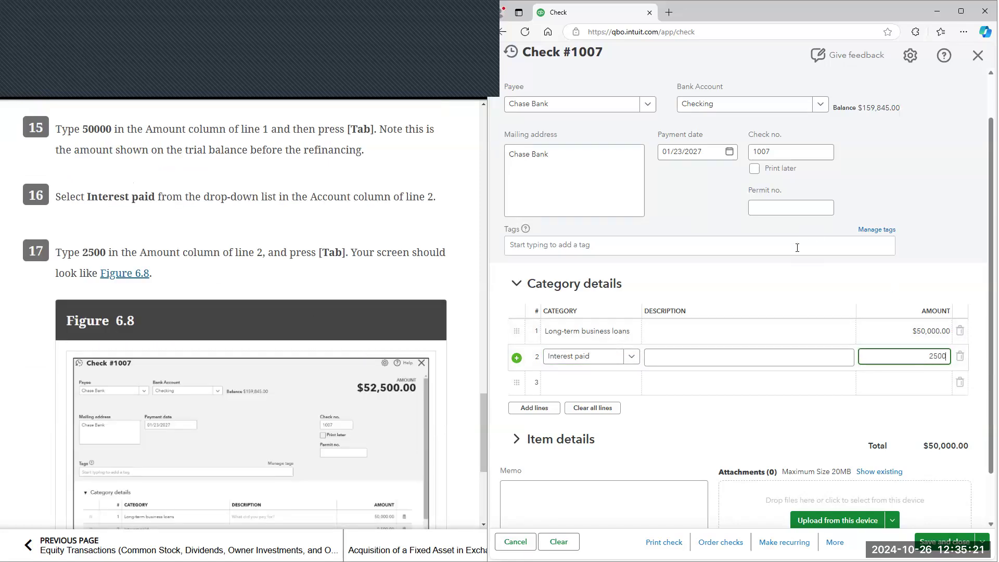
Compare the loan repayment check with textbook Figure 6.8, and save and close it
click(242, 224)
scroll(186, 222, down, 2)
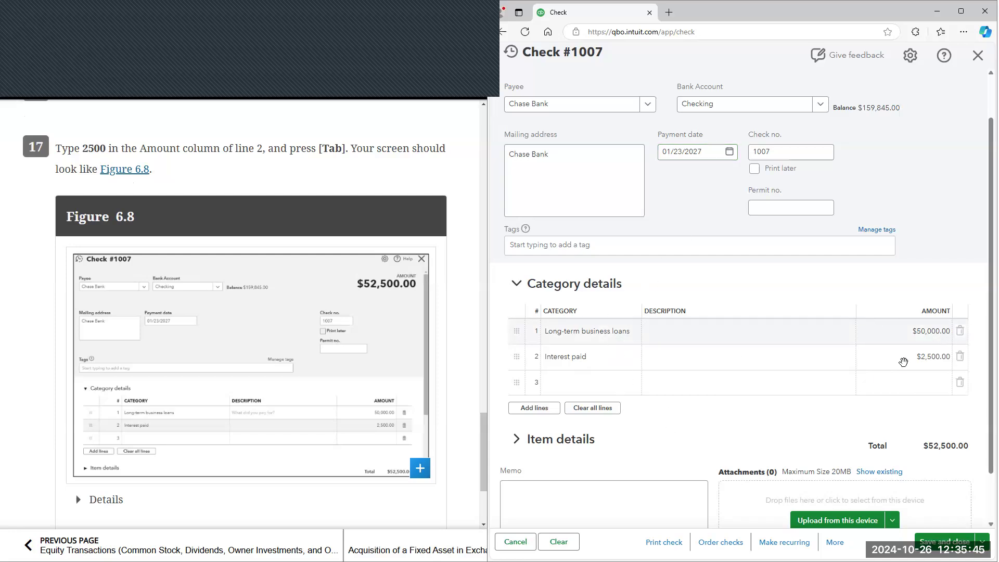
scroll(345, 383, down, 3)
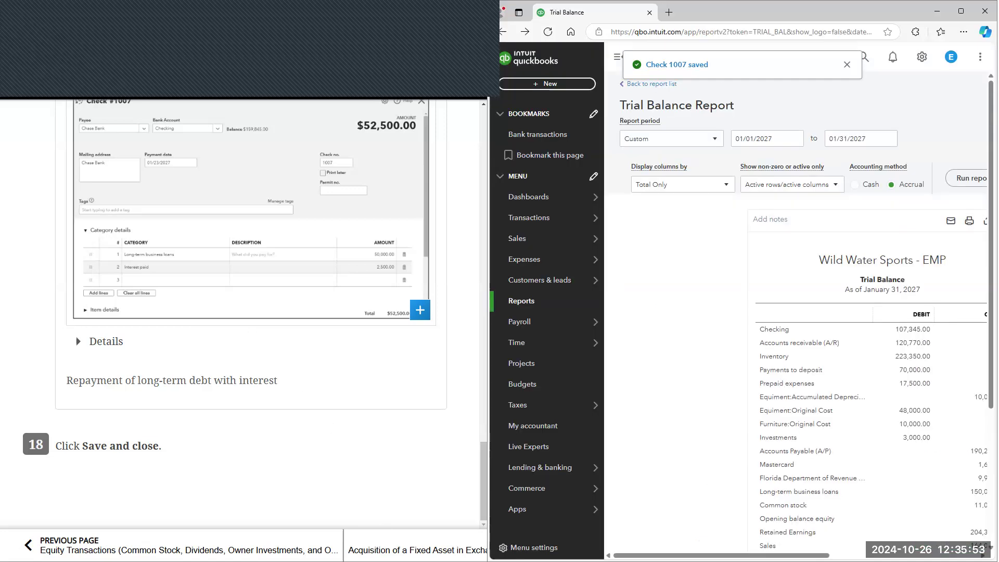
Go to the textbook section on acquiring a fixed asset for long-term debt and start a new journal entry
click(399, 548)
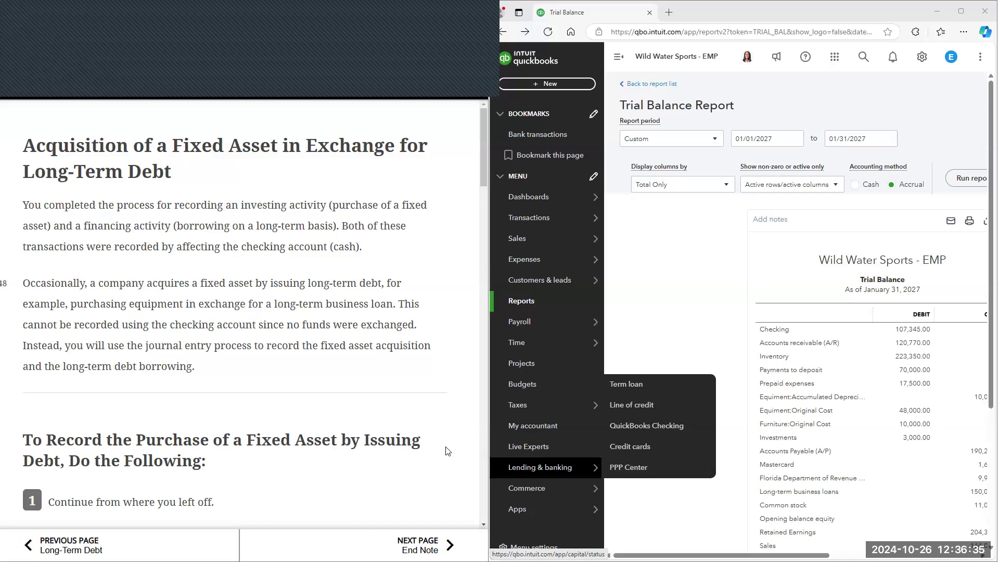
scroll(149, 365, down, 4)
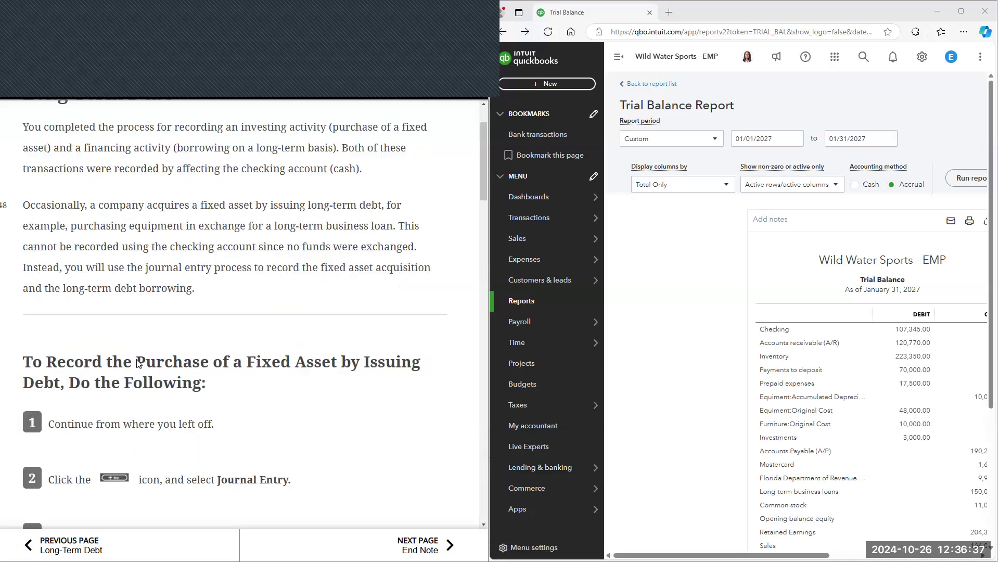
click(575, 78)
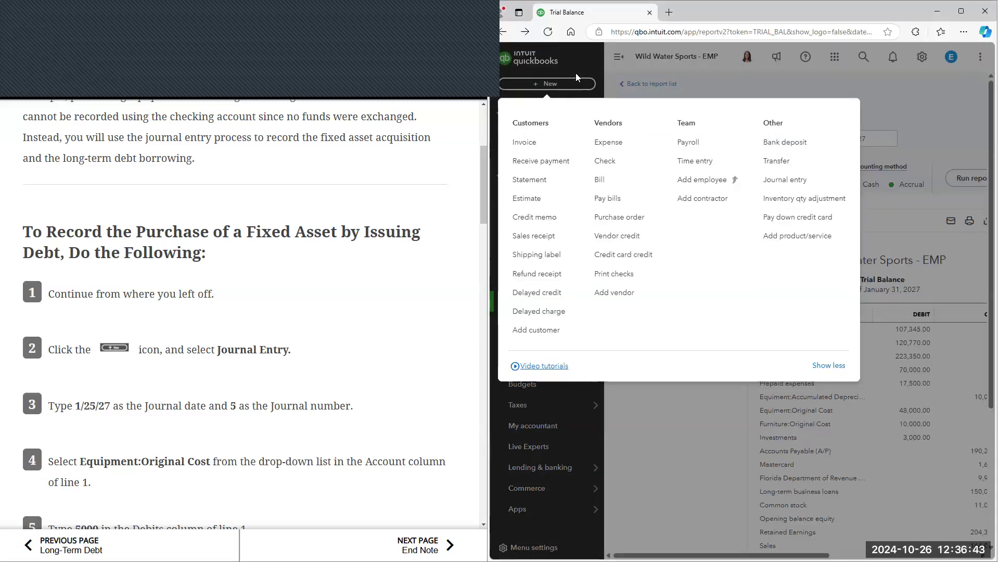
click(804, 182)
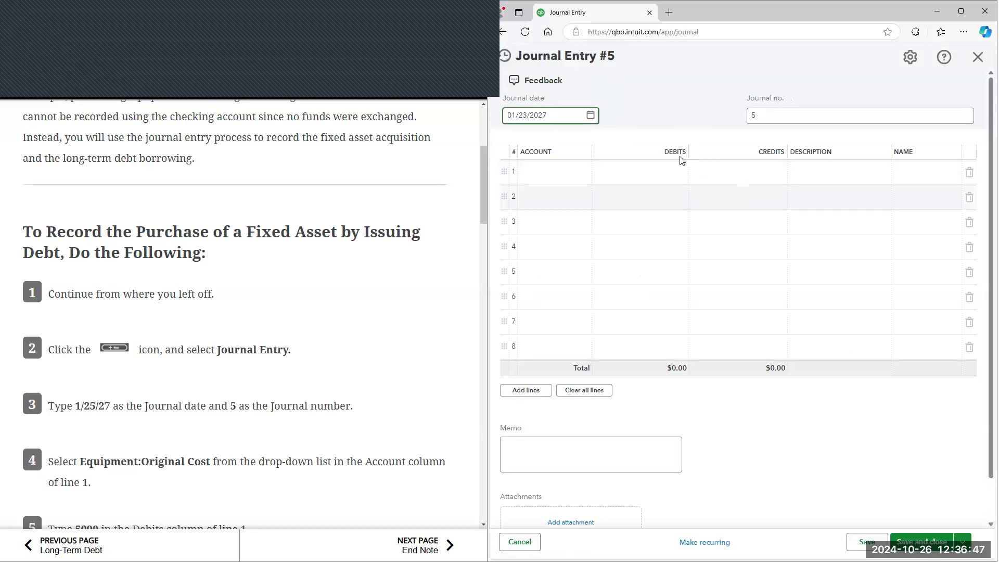
Set the journal date to 01/25/2027 and keep 5 as the journal number
click(590, 115)
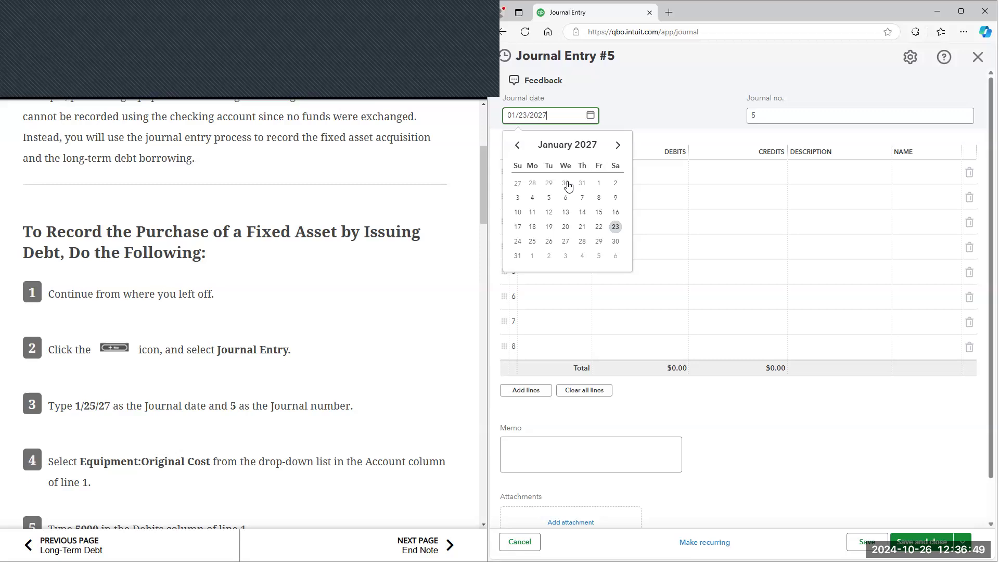
click(531, 242)
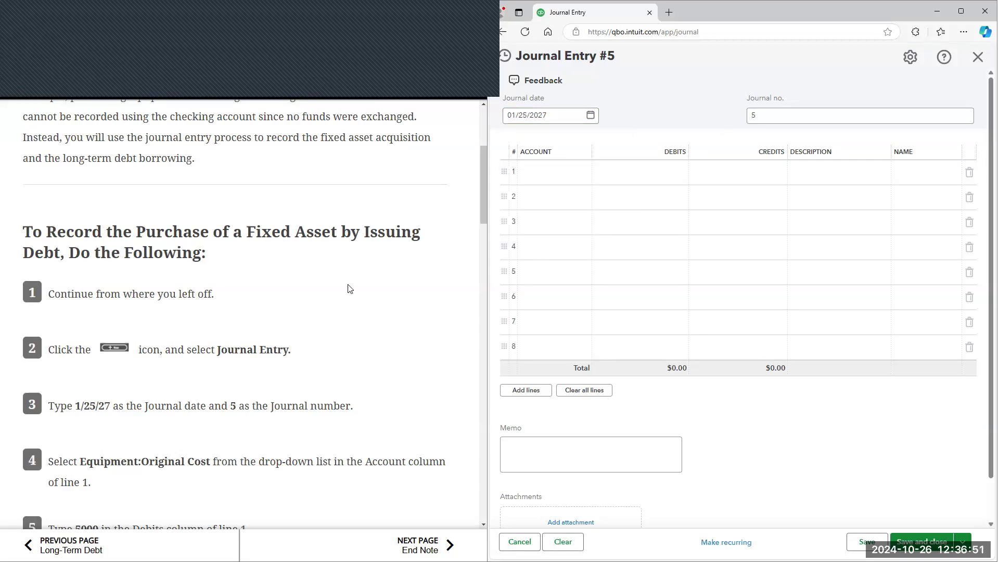
scroll(350, 288, down, 1)
double_click(793, 116)
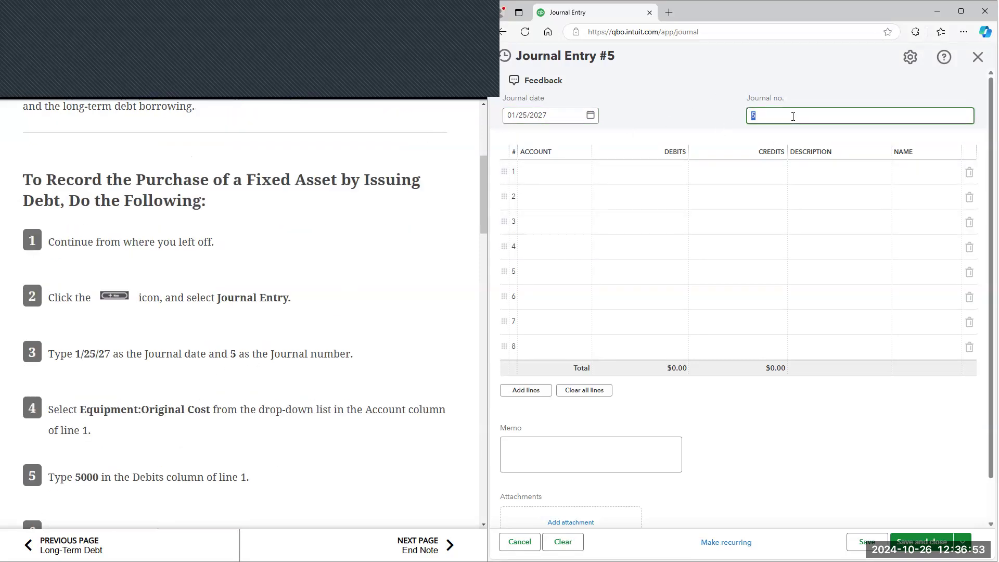
Set line 1 of the journal entry to the Equiment:Original Cost account with a debit of 5000
scroll(613, 135, down, 1)
click(578, 131)
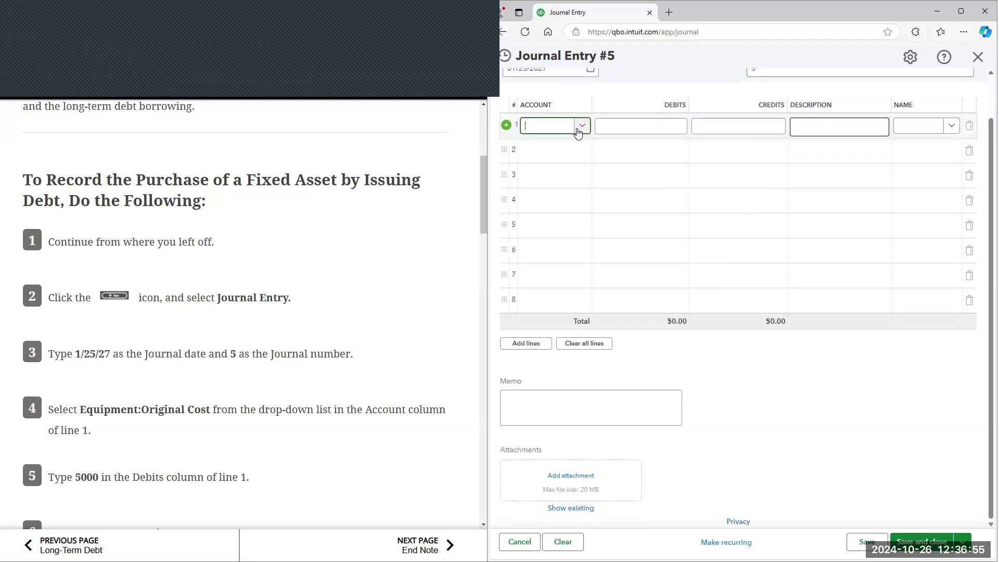
text(equip)
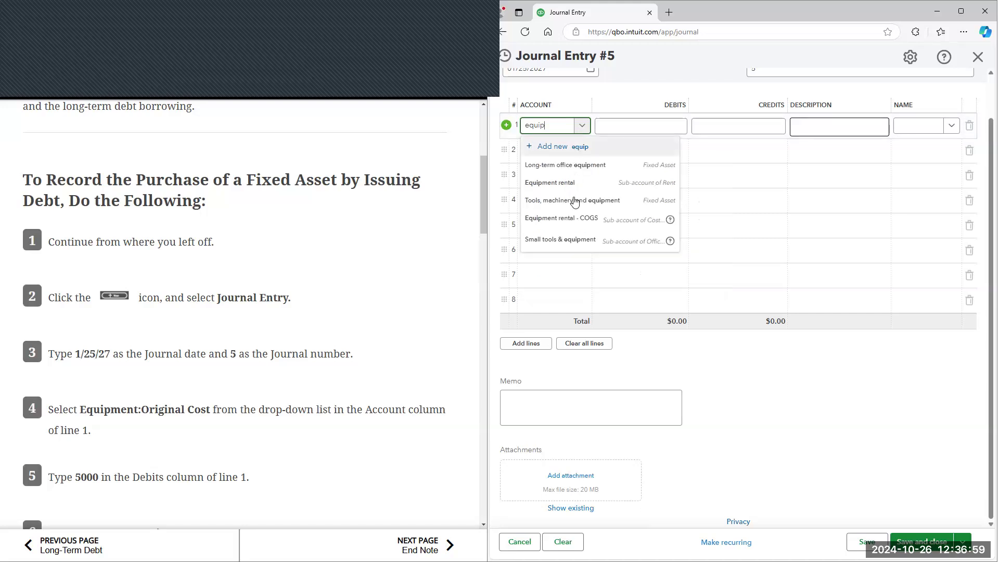
drag(552, 127, 478, 137)
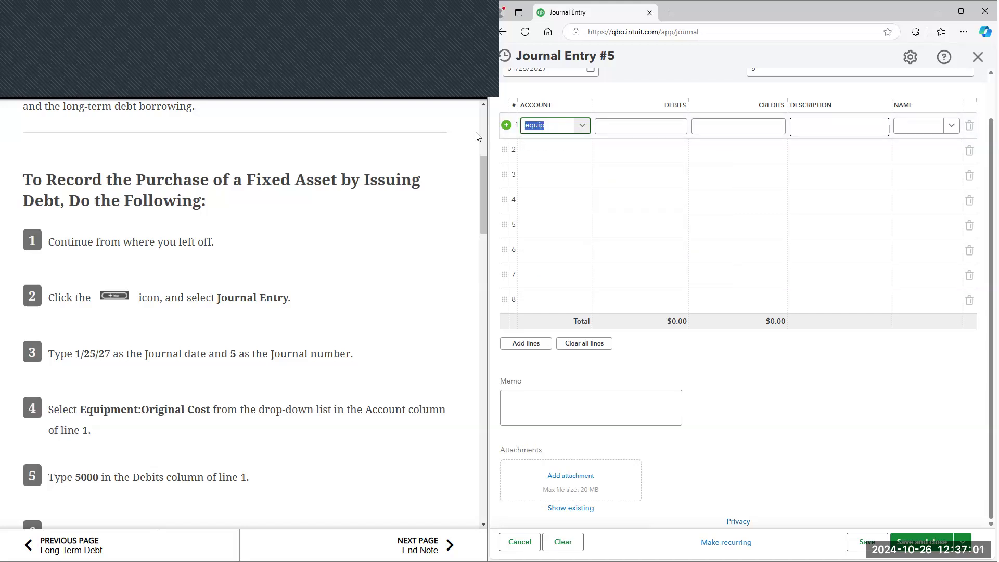
text(origi)
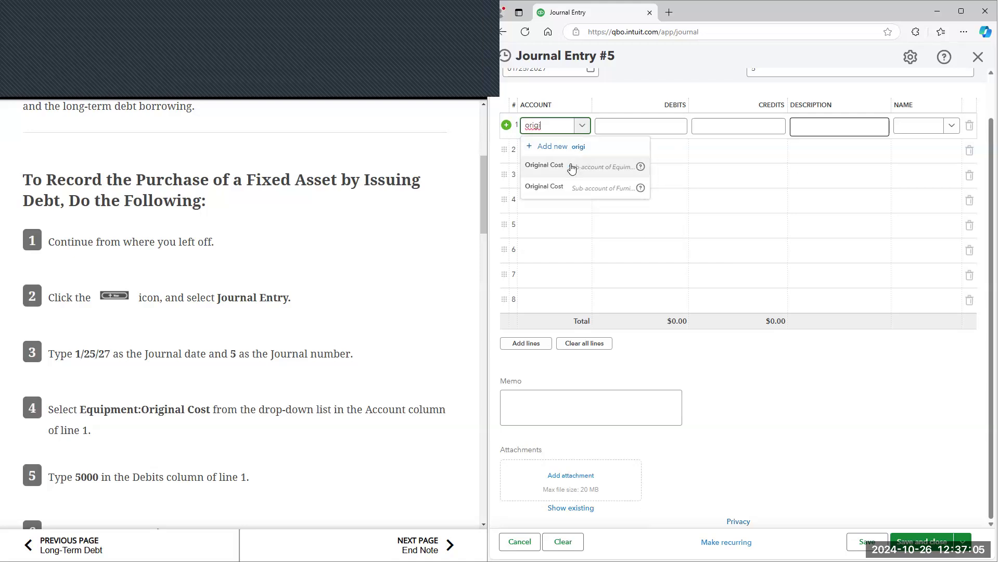
click(572, 168)
scroll(372, 255, down, 1)
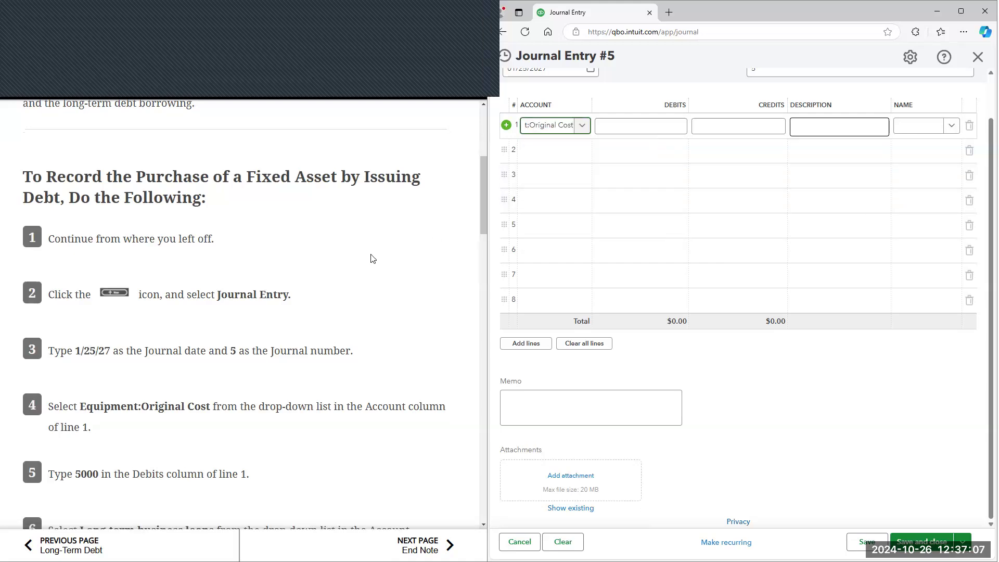
scroll(372, 255, down, 1)
click(638, 129)
text(5000)
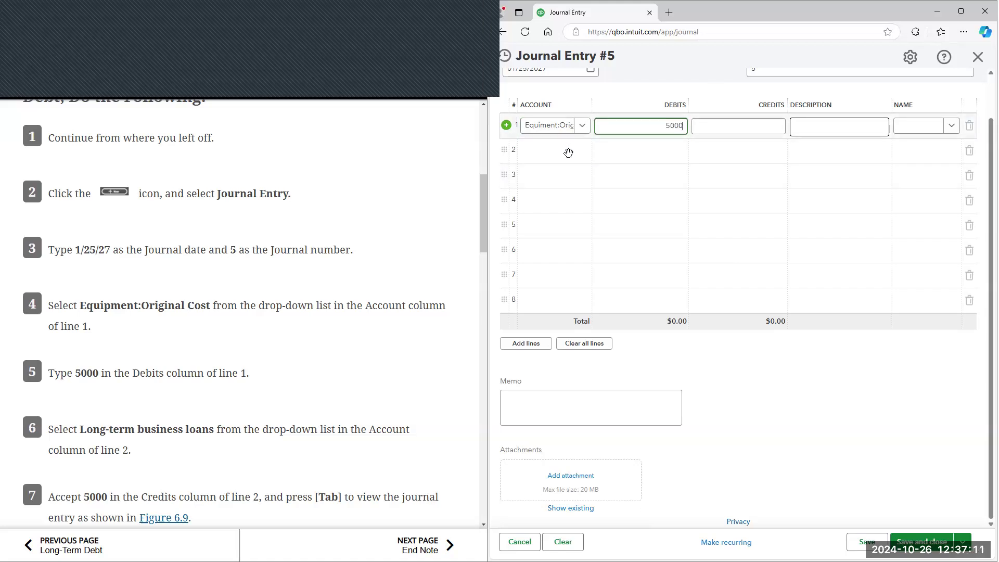
Set the account of journal line 2 to Long-term business loans, accepting the 5,000 credit
scroll(299, 233, down, 2)
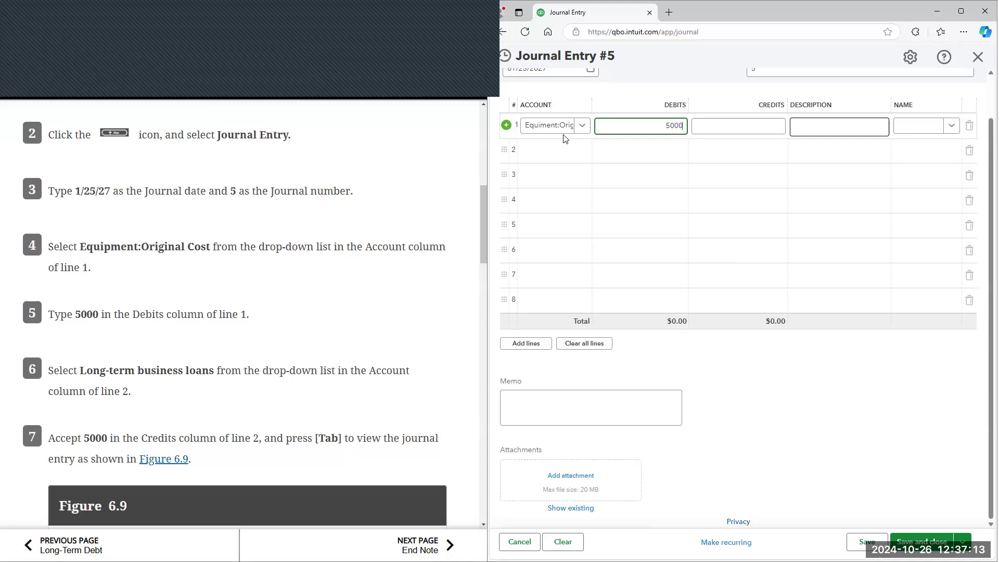
click(551, 156)
text(long)
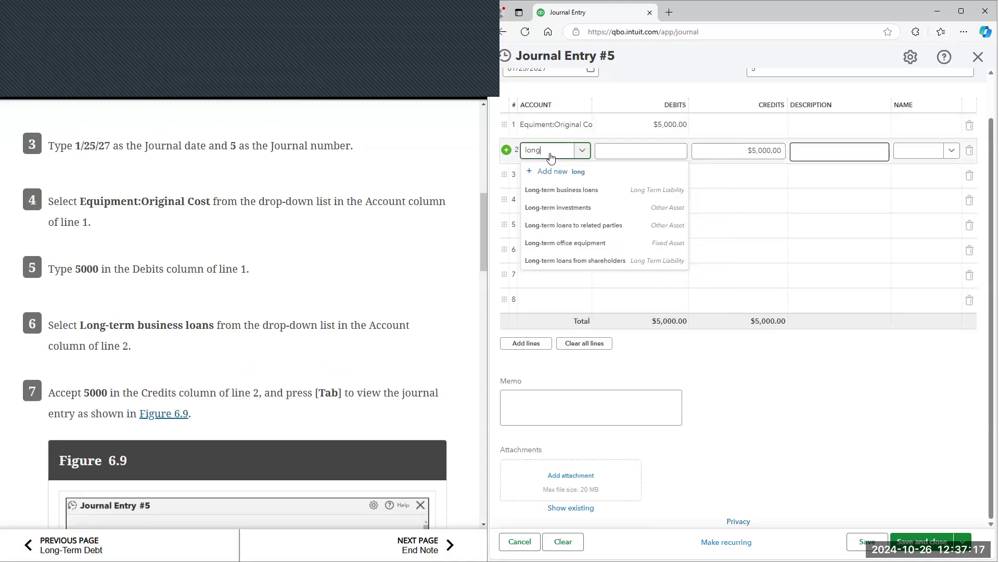
click(562, 190)
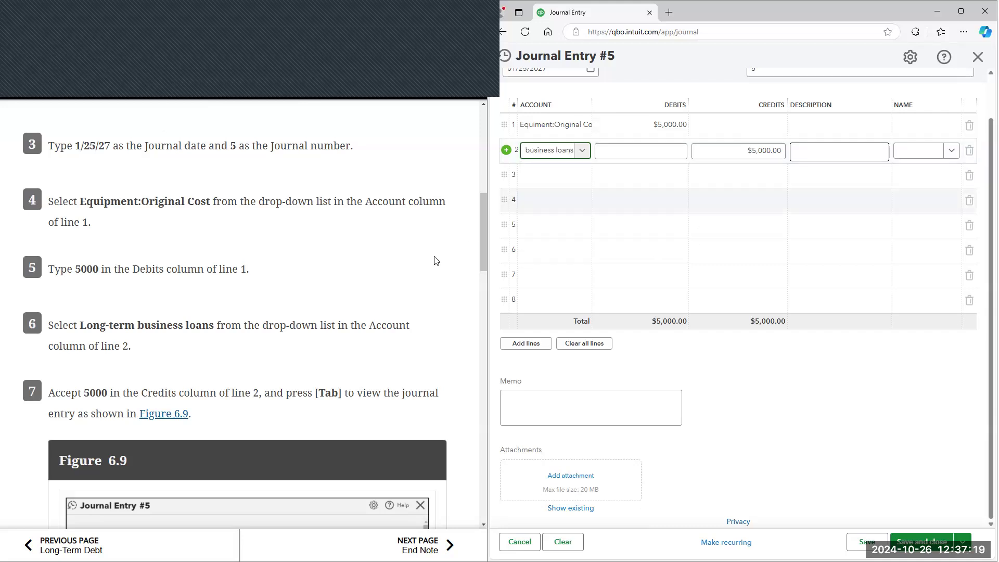
Widen the Account column, compare the journal entry with textbook Figure 6.9, and save and close it
scroll(409, 268, down, 1)
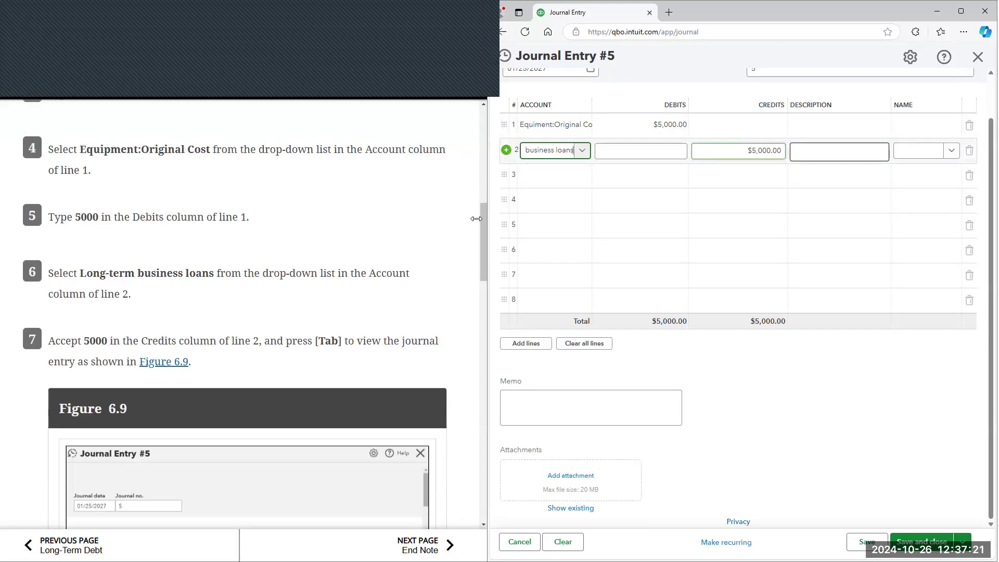
scroll(427, 236, down, 3)
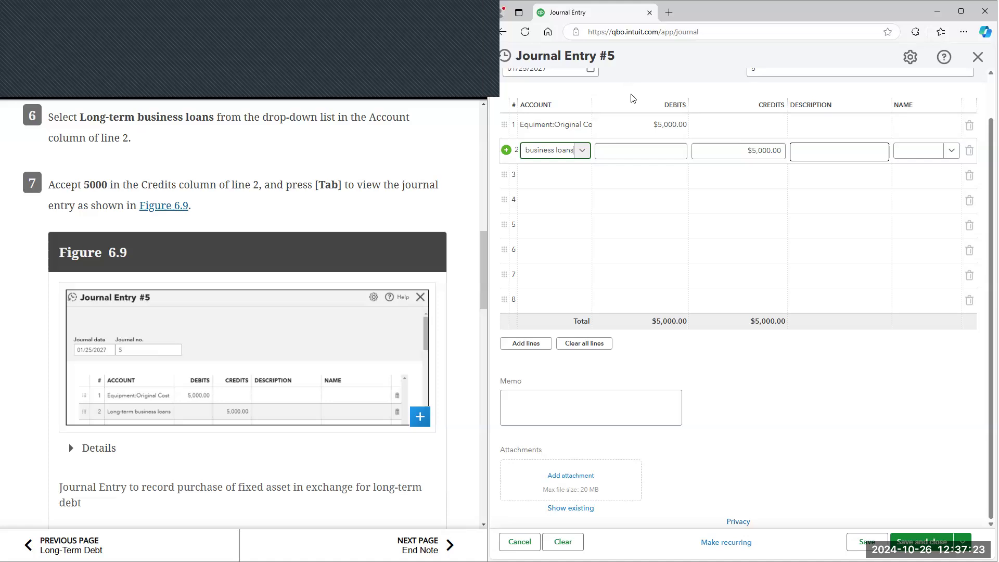
scroll(616, 140, up, 1)
click(631, 123)
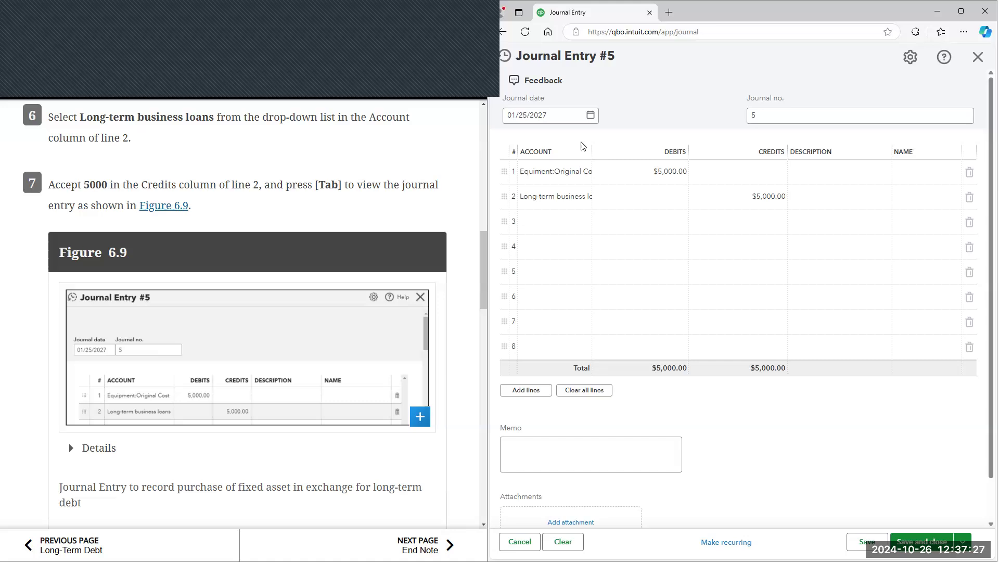
click(802, 112)
drag(630, 148, 631, 151)
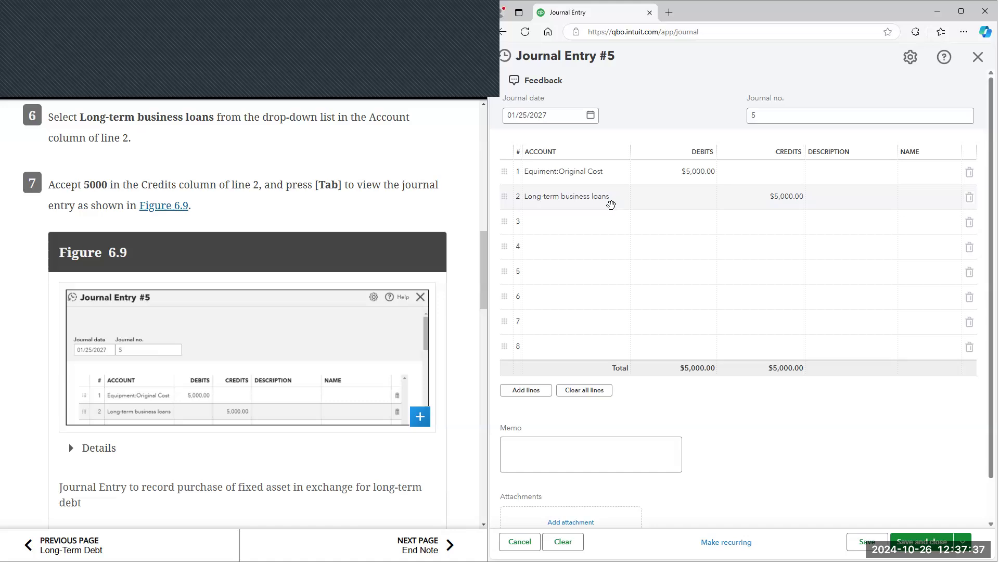
scroll(373, 281, down, 7)
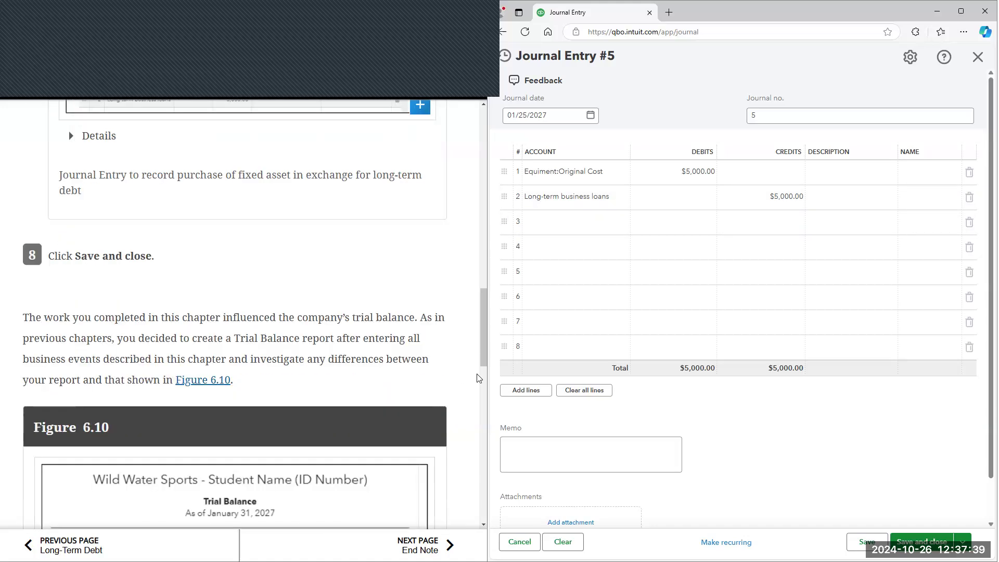
click(926, 540)
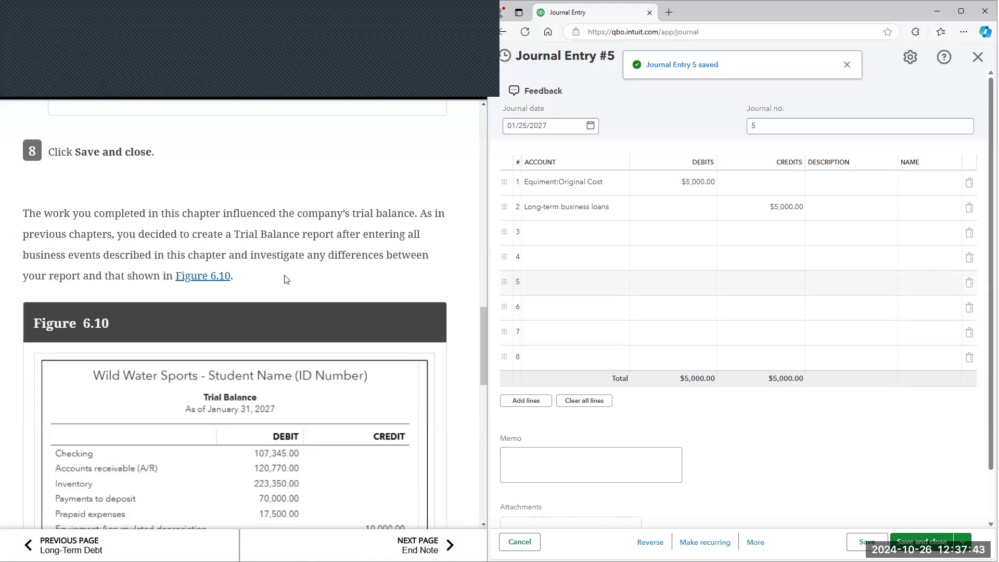
Compare the January 31, 2027 Trial Balance with textbook Figure 6.10 and go to the End Note page
scroll(286, 279, down, 2)
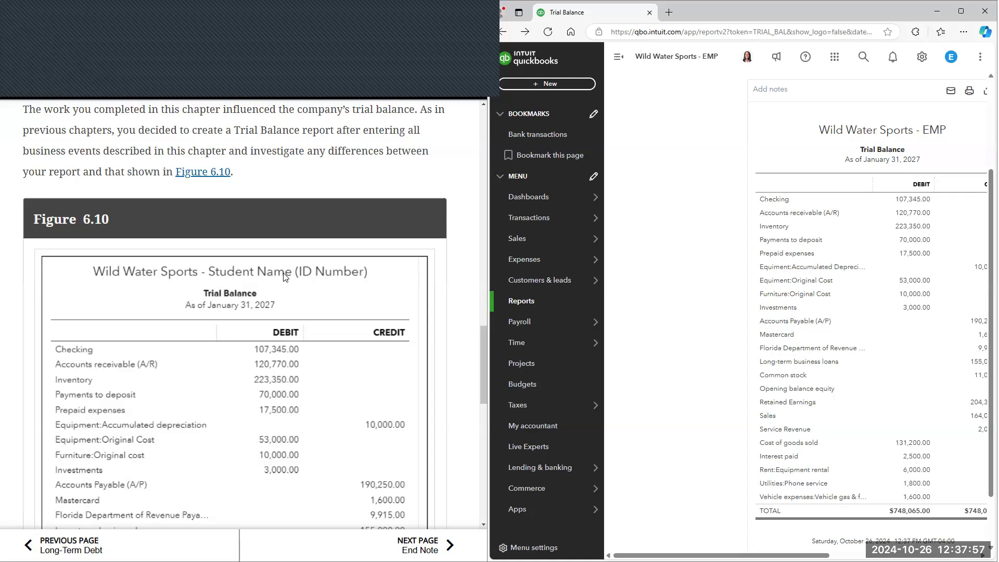
click(618, 56)
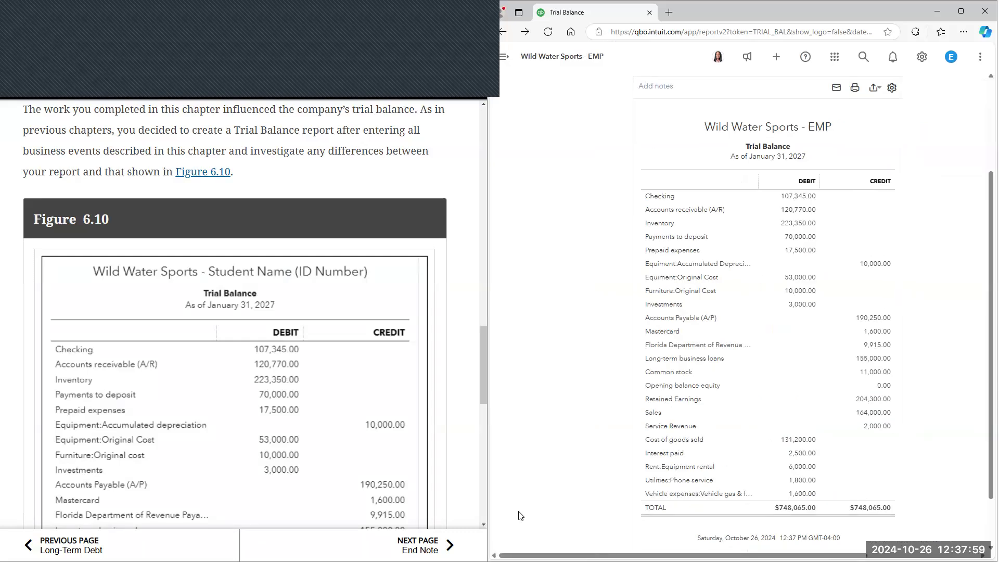
scroll(518, 516, down, 1)
scroll(444, 410, down, 4)
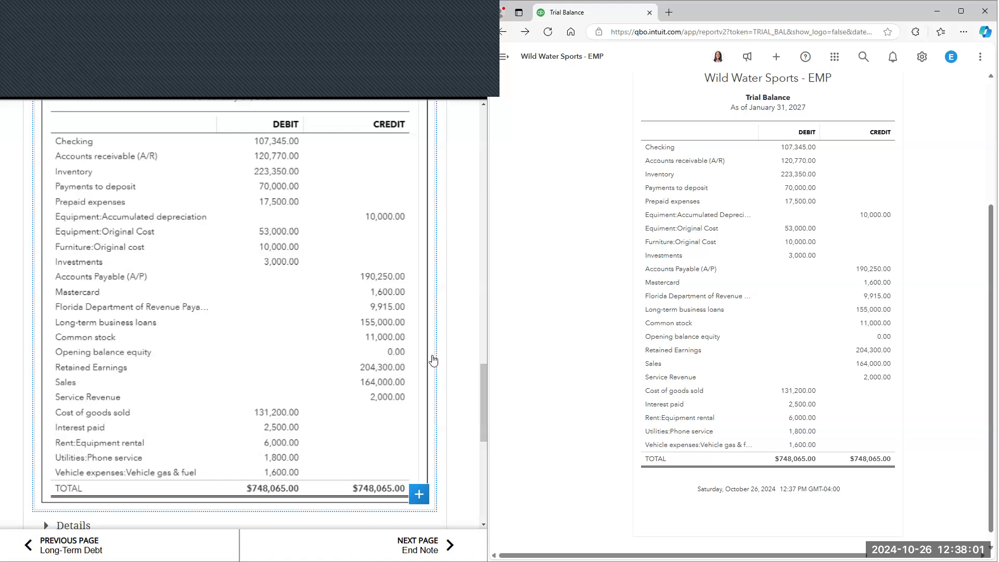
scroll(433, 354, up, 2)
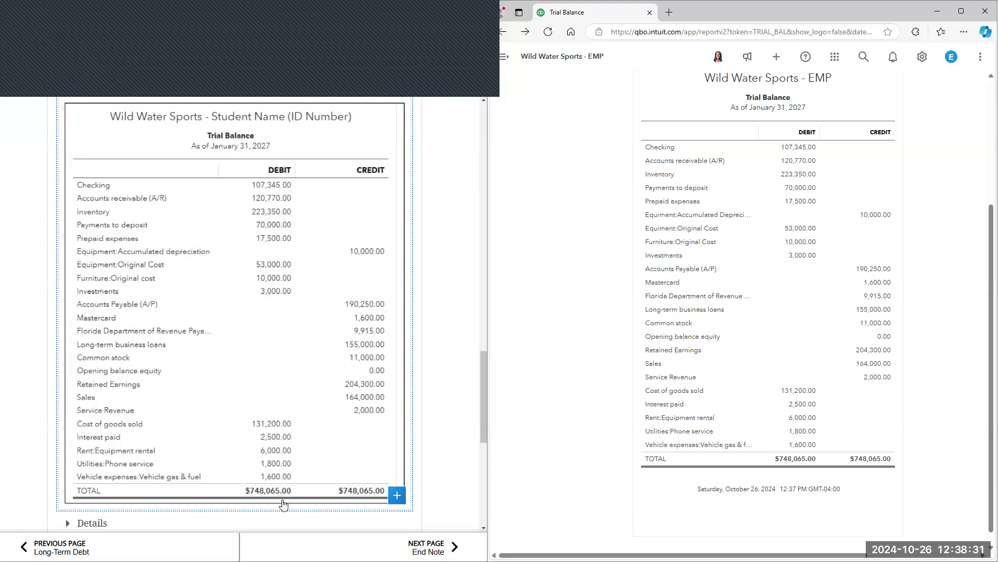
click(386, 543)
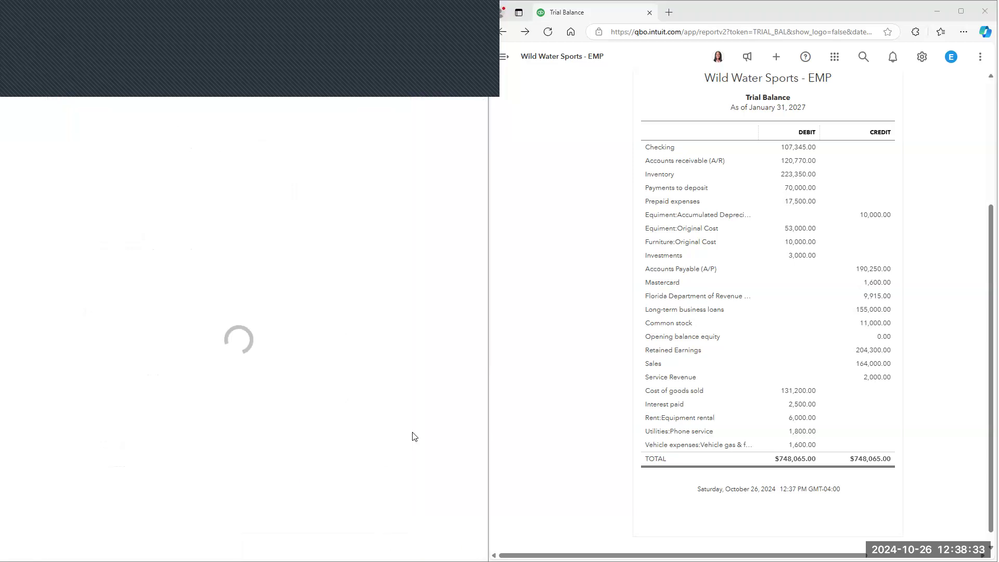